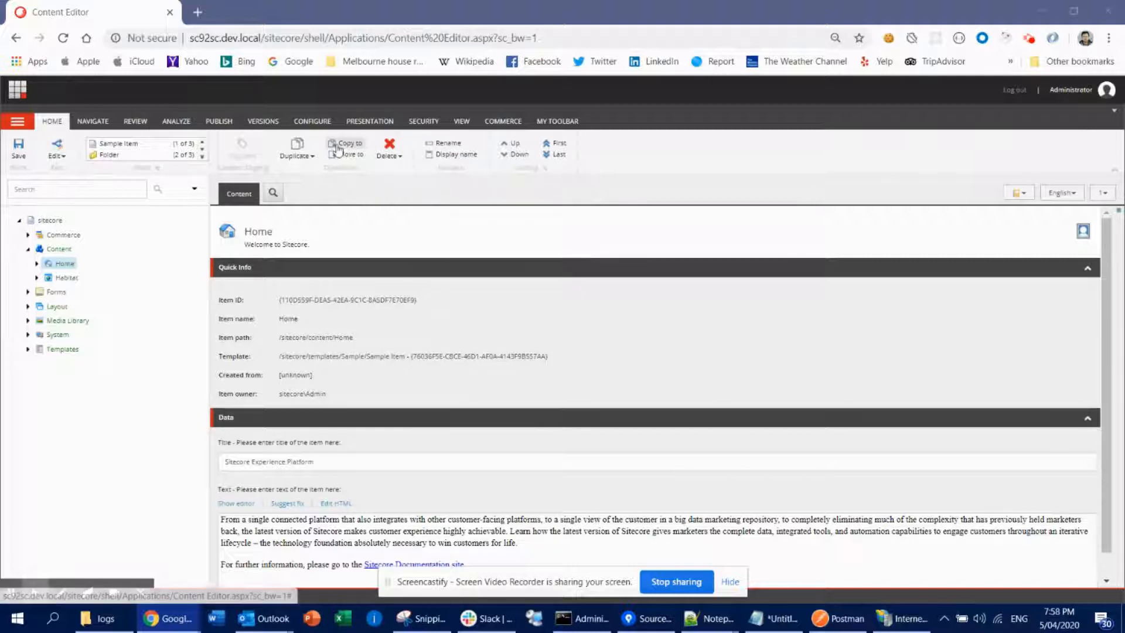
# - Open the Sample Item under Home in the Experience Editor and dismiss the workflow notice
pyautogui.click(36, 265)
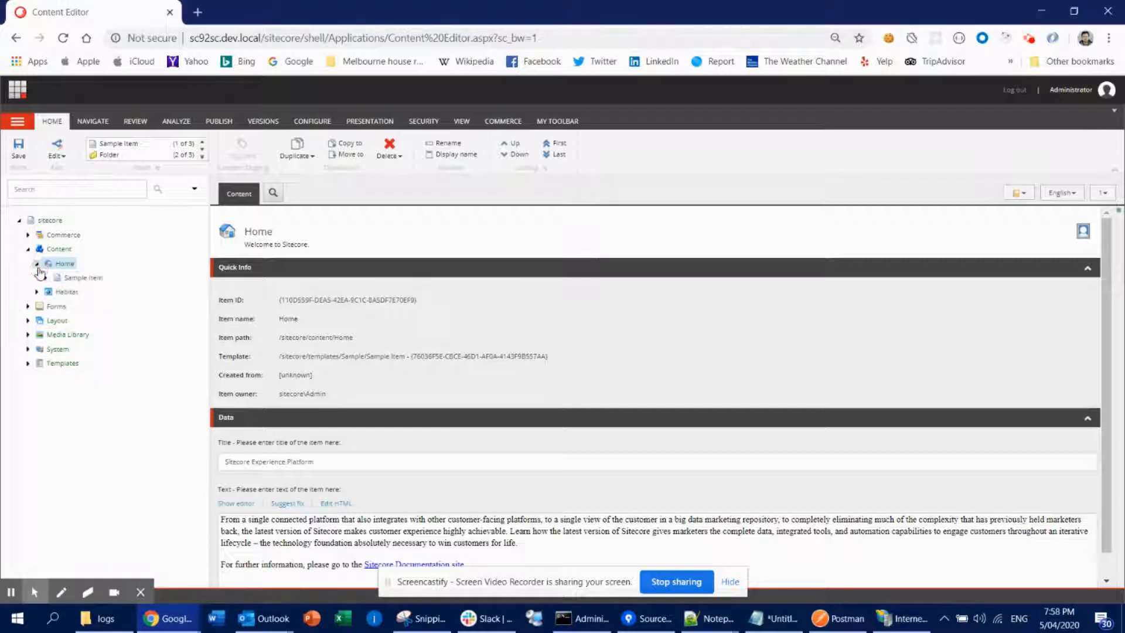
pyautogui.click(71, 282)
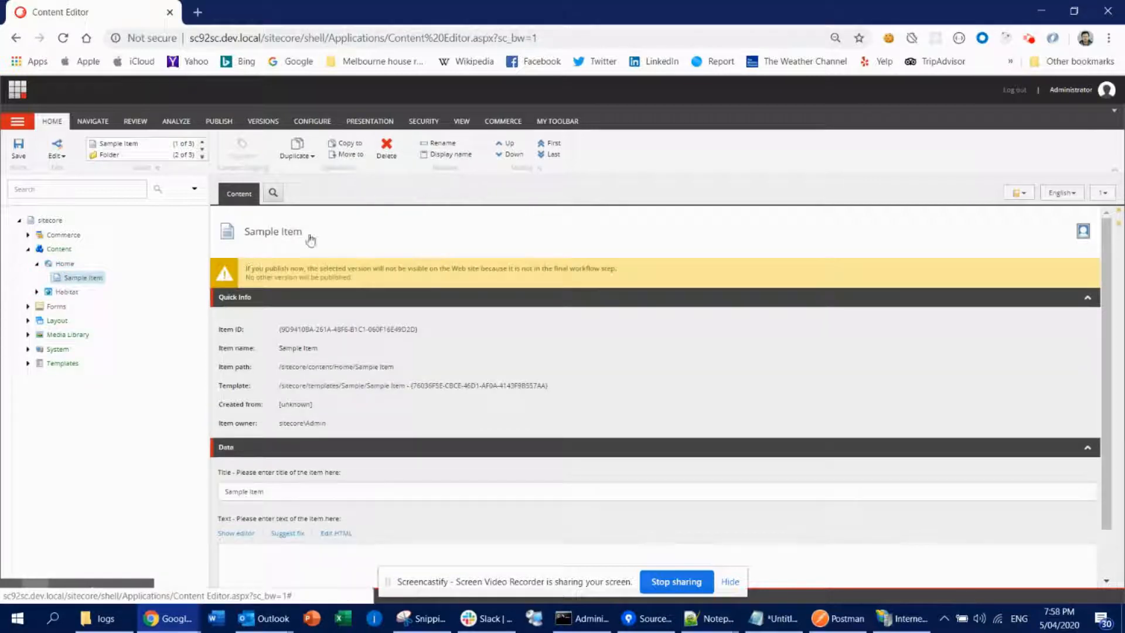
pyautogui.click(224, 123)
pyautogui.click(170, 143)
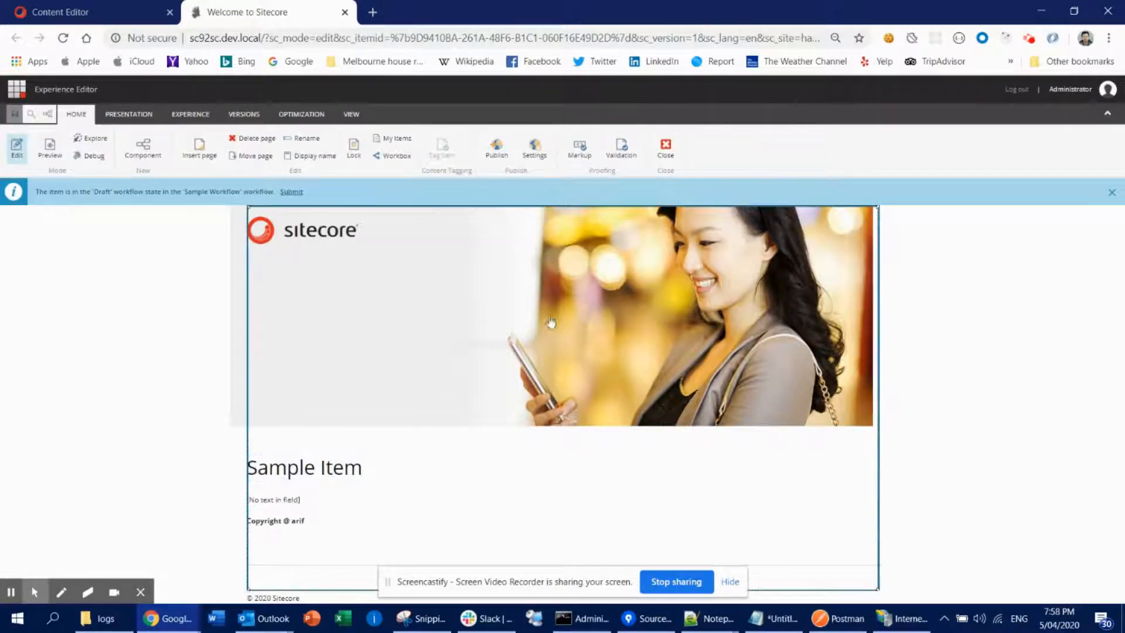
pyautogui.click(1111, 193)
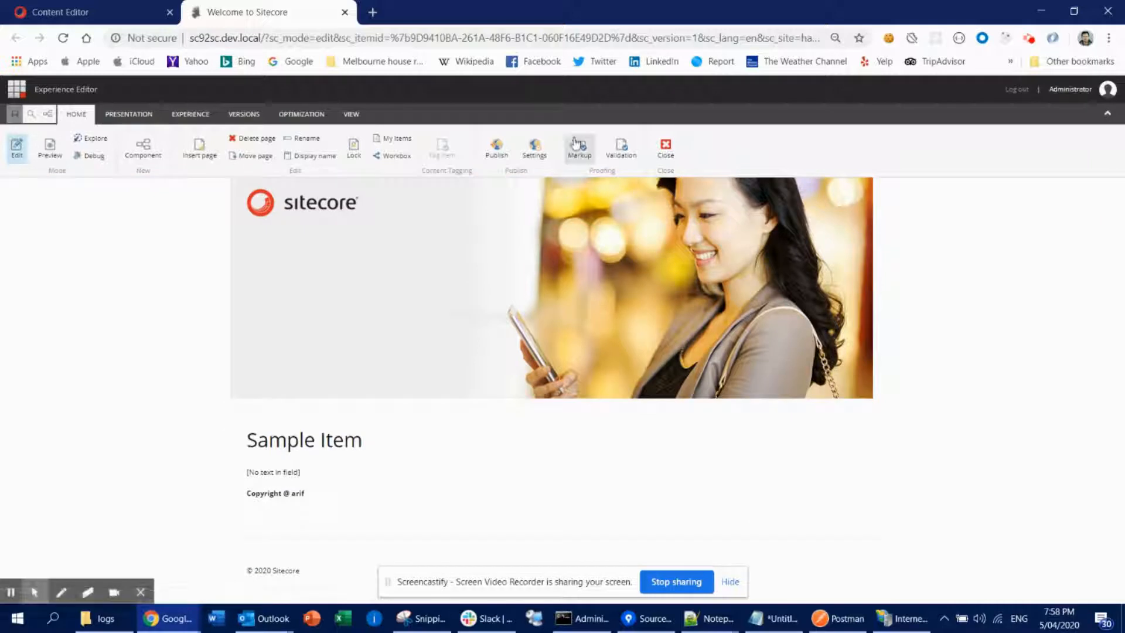
# - Return to the Content Editor and review the item's available languages and versions
pyautogui.click(94, 12)
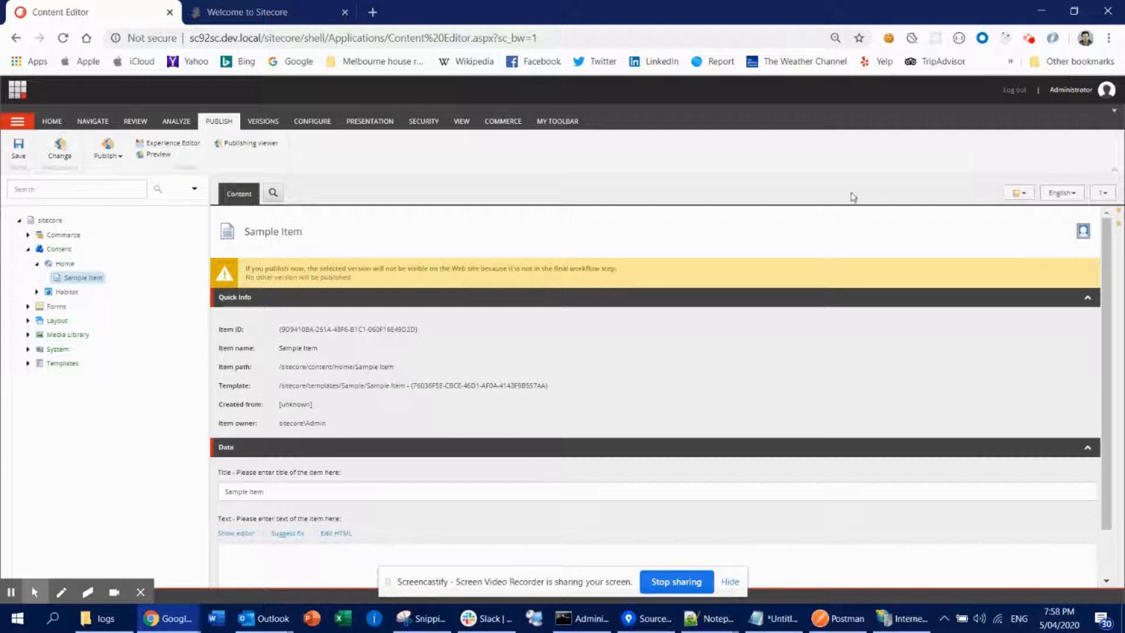
pyautogui.click(1065, 194)
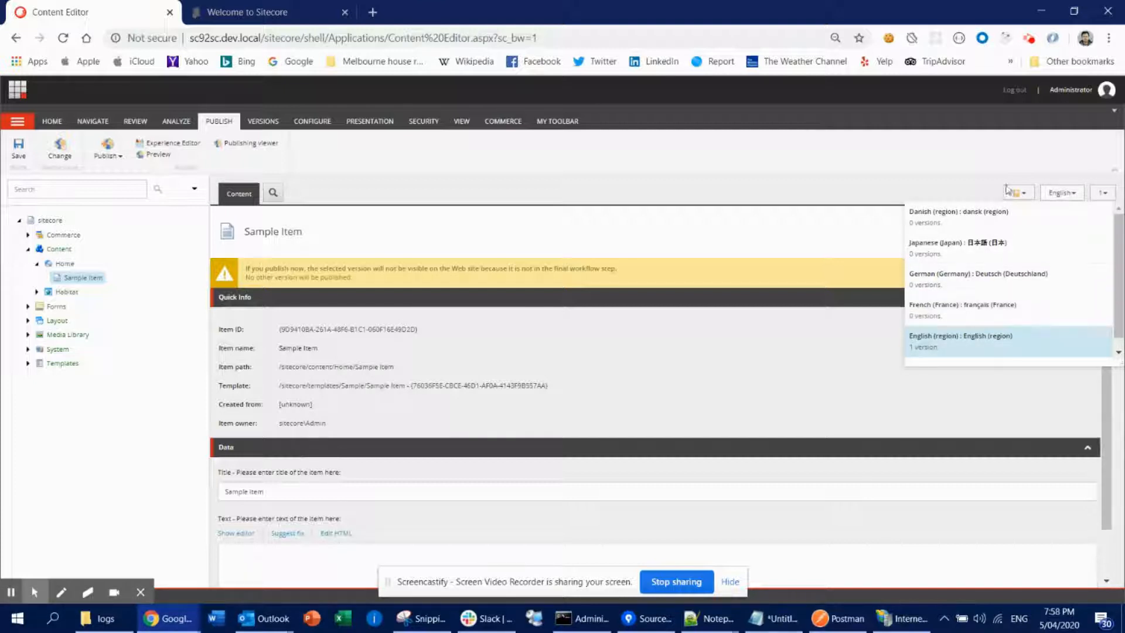
pyautogui.click(1102, 198)
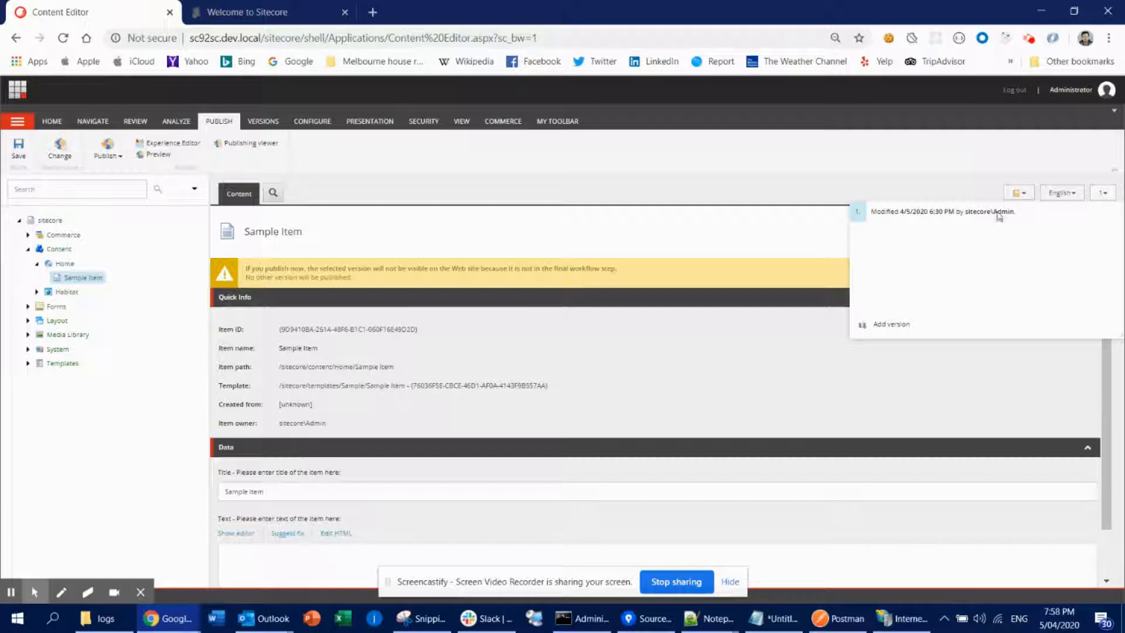
pyautogui.click(889, 147)
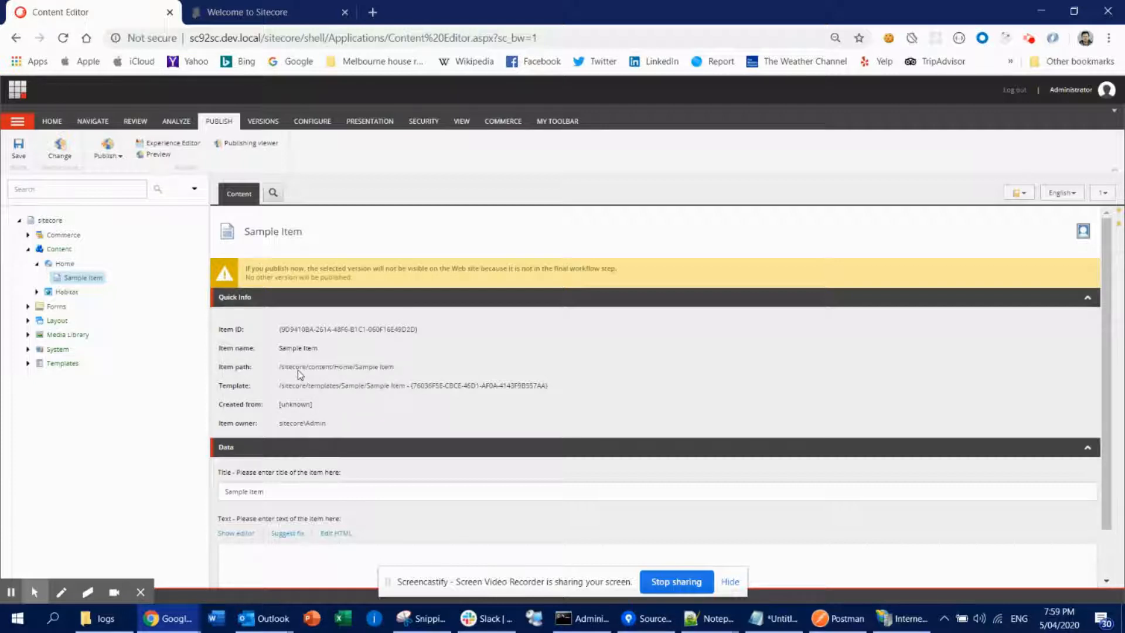
# - Add a new version of the Sample Item in English
pyautogui.click(1102, 197)
pyautogui.click(1103, 200)
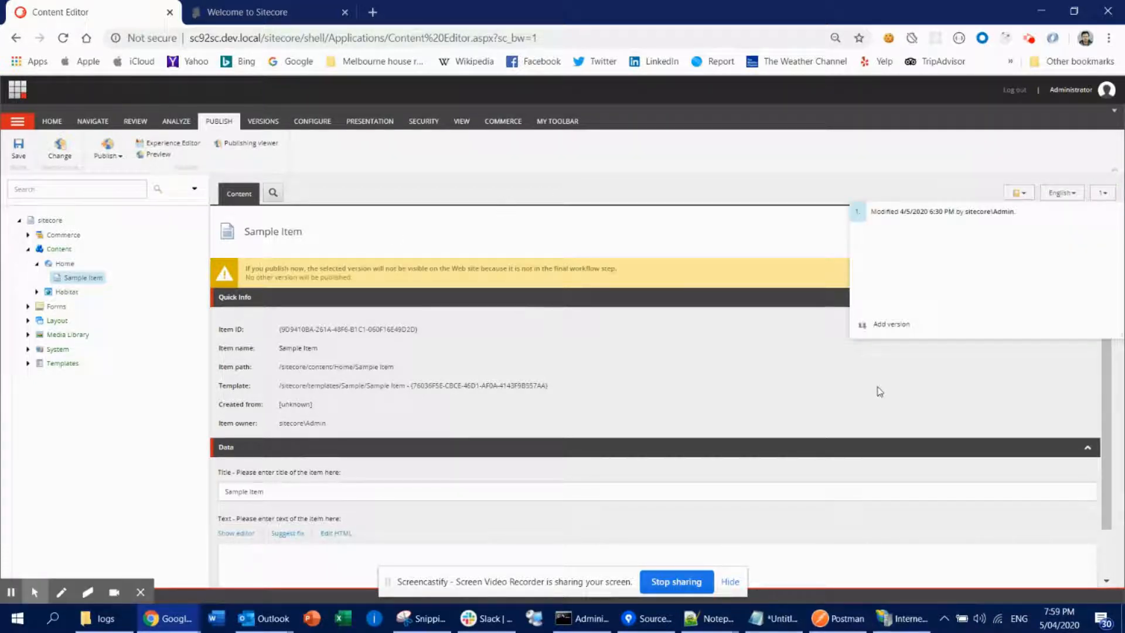
pyautogui.click(892, 325)
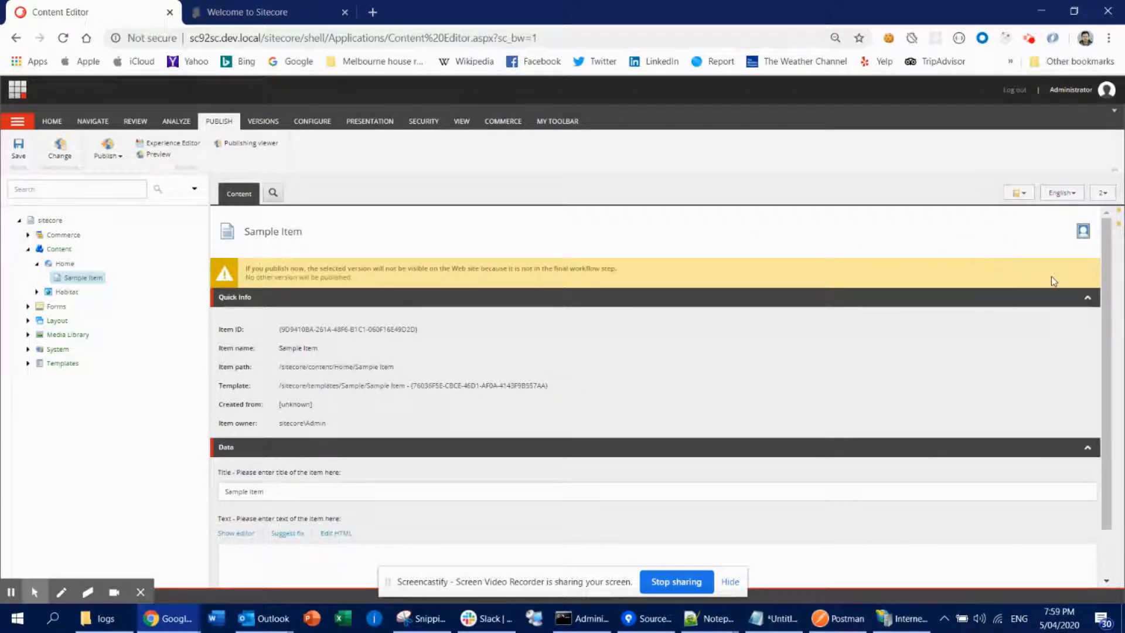
# - Switch the item's language to Japanese (Japan) and add a new version in that language
pyautogui.click(1065, 193)
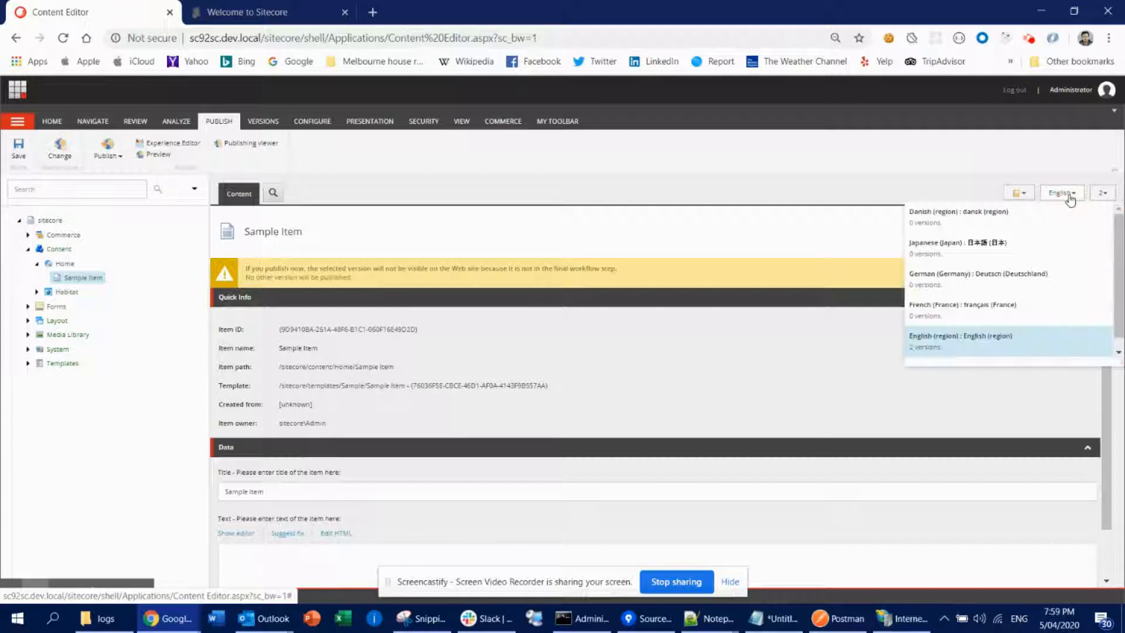
pyautogui.click(968, 247)
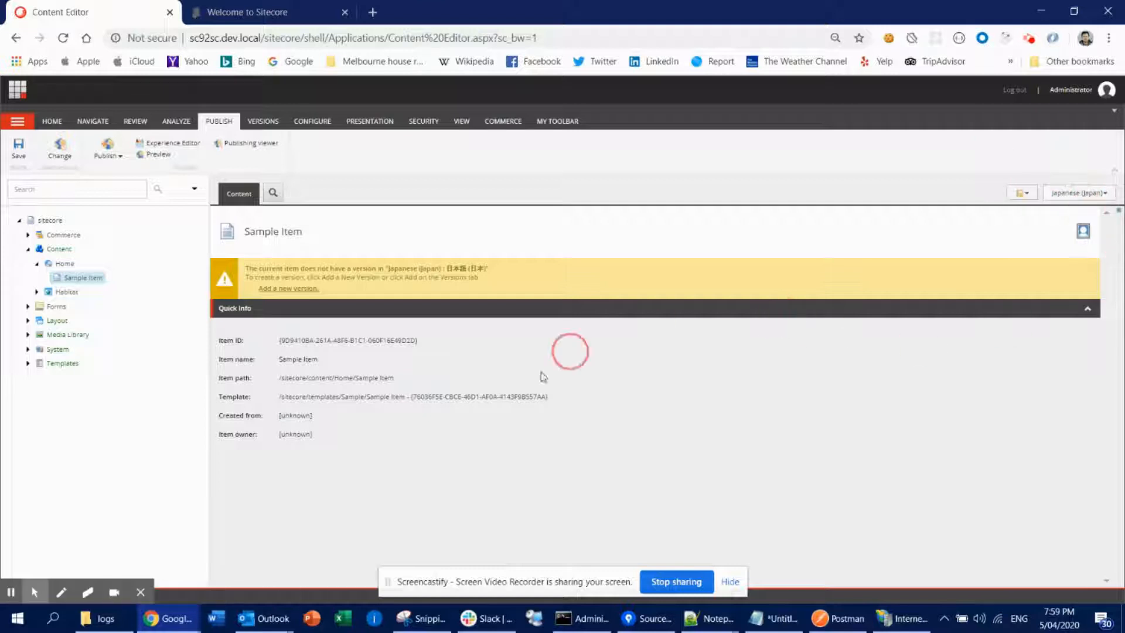
pyautogui.click(284, 290)
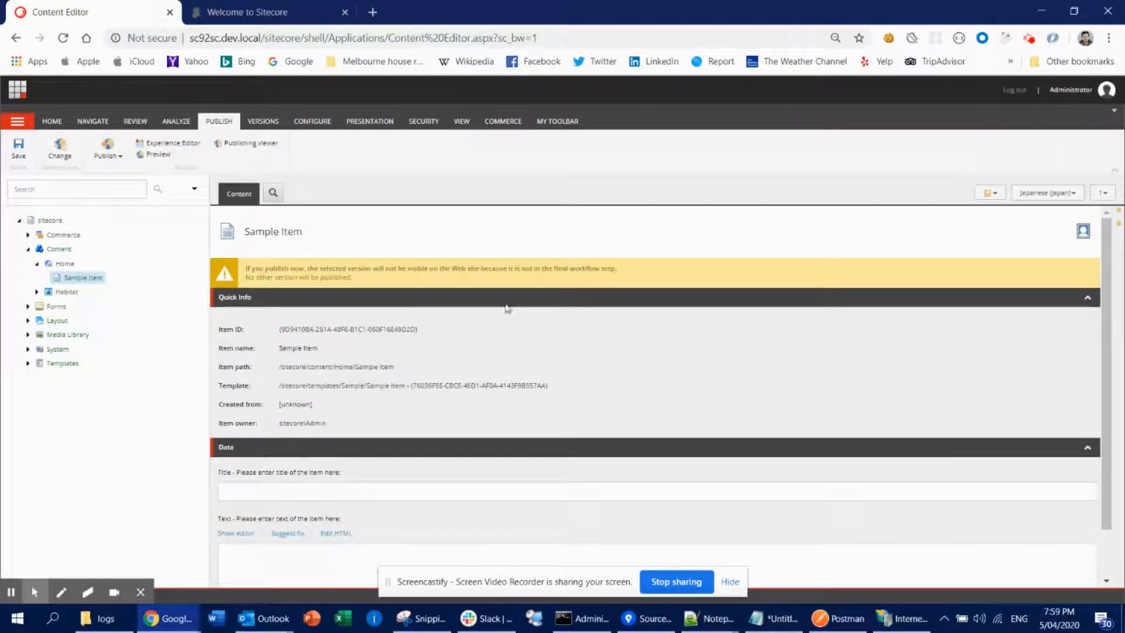
# - Review the Versions ribbon and the item's Japanese language and version lists
pyautogui.click(265, 120)
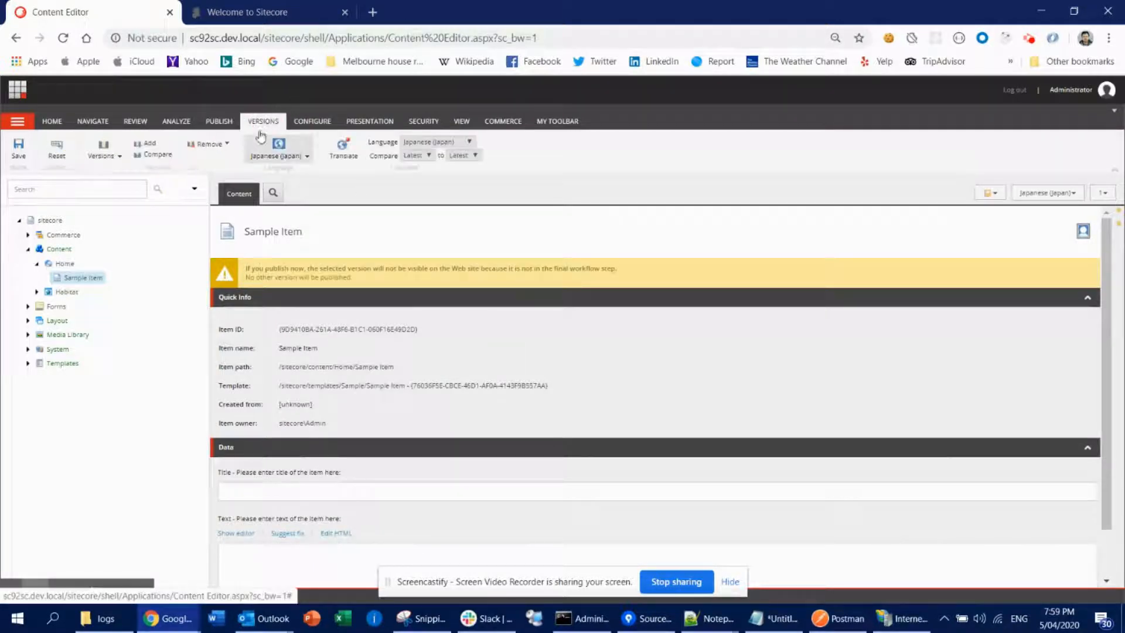
pyautogui.click(298, 125)
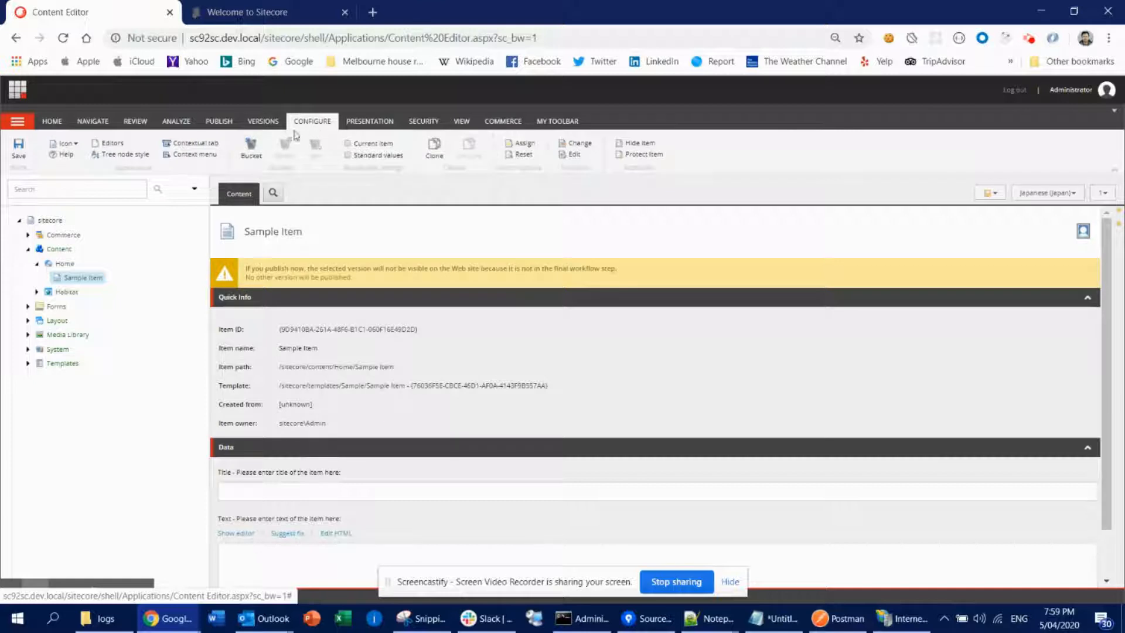
pyautogui.click(261, 121)
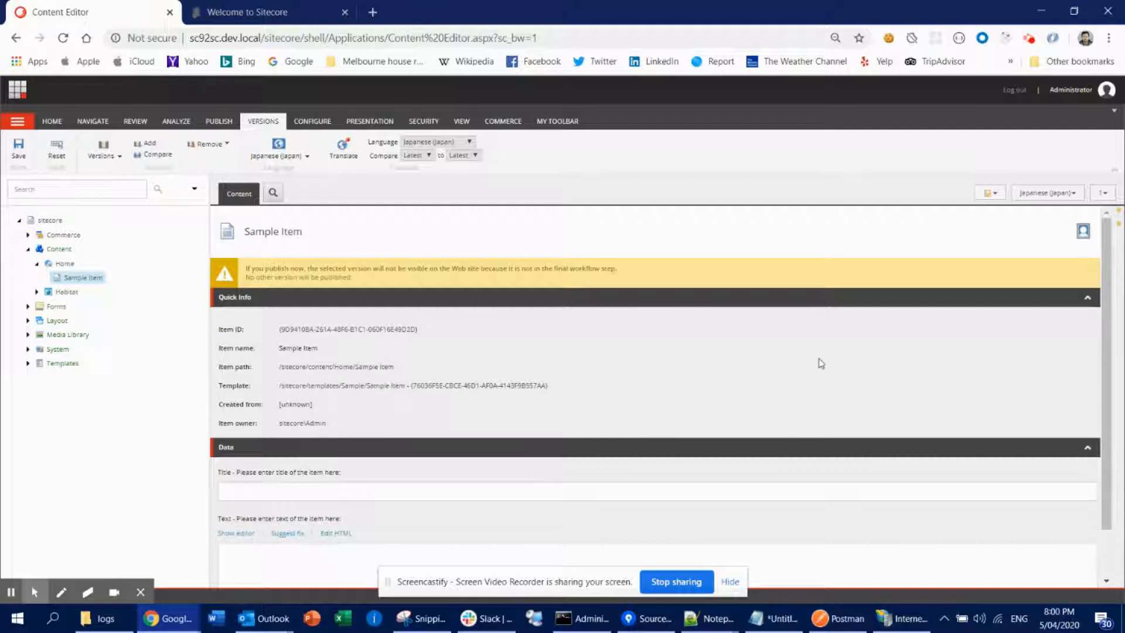
pyautogui.click(1052, 198)
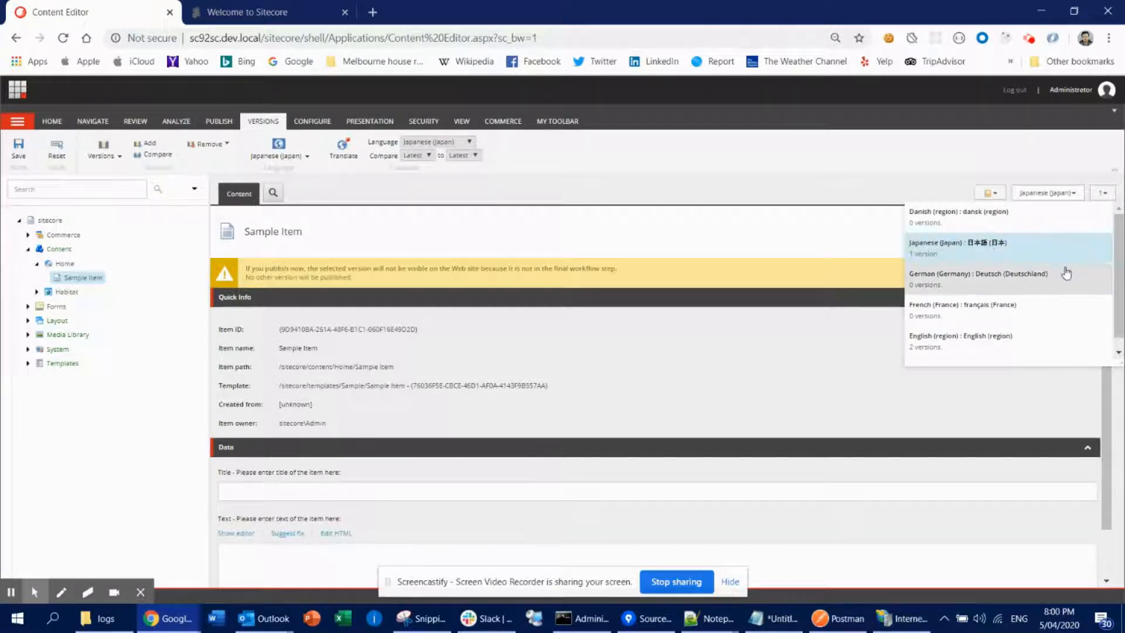
pyautogui.click(985, 169)
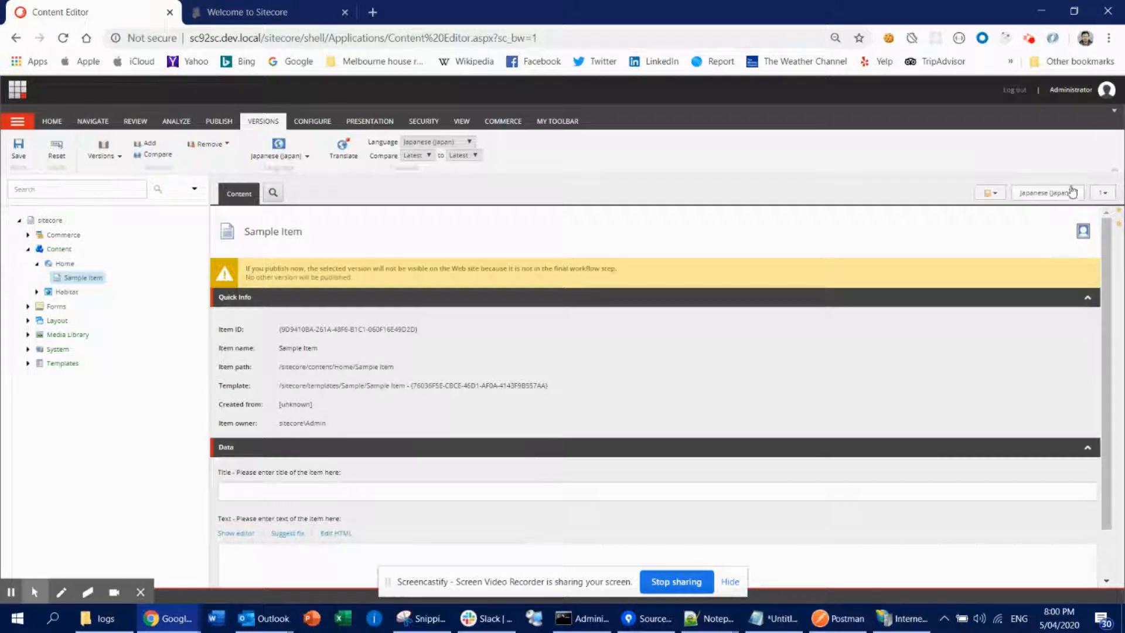
pyautogui.click(1106, 195)
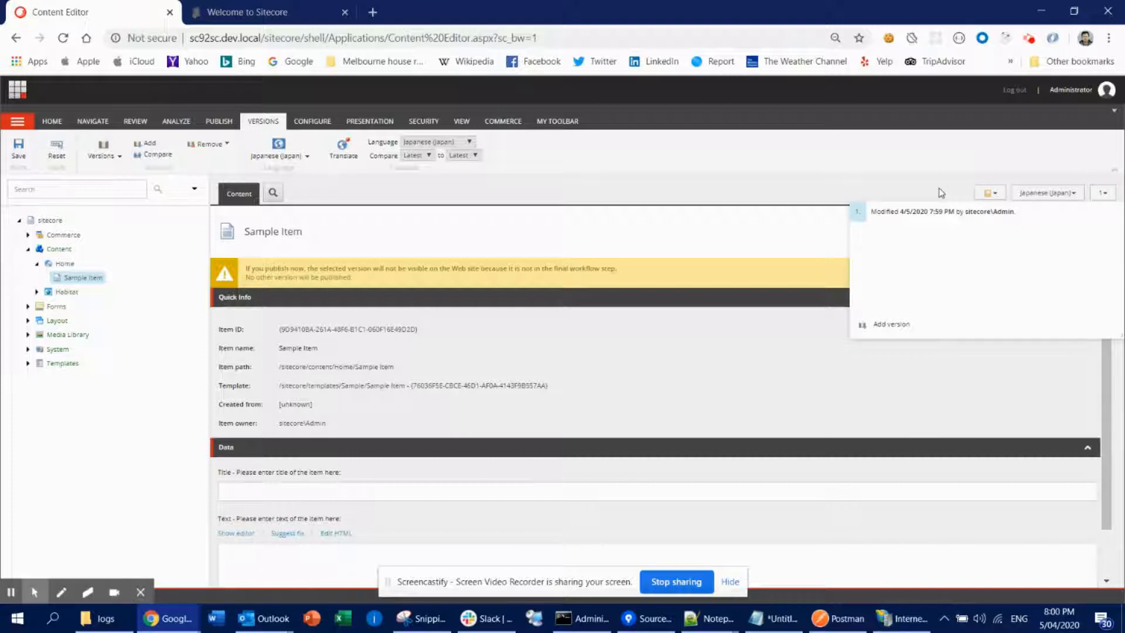
pyautogui.click(322, 492)
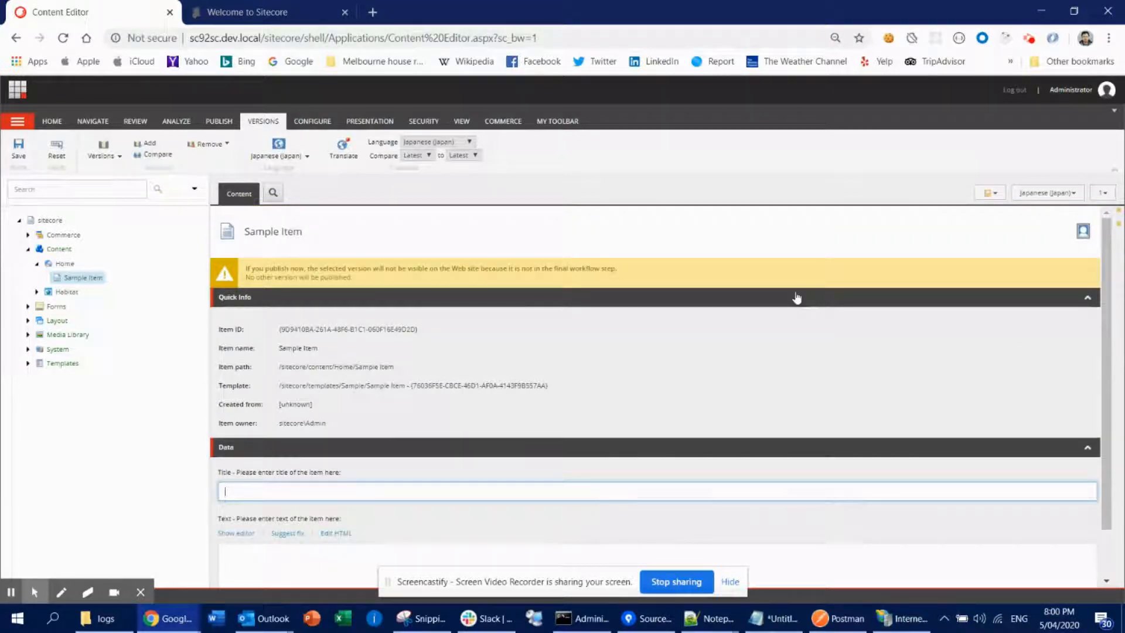
# - Switch the item back to English and select its Sample Item title text
pyautogui.click(1063, 195)
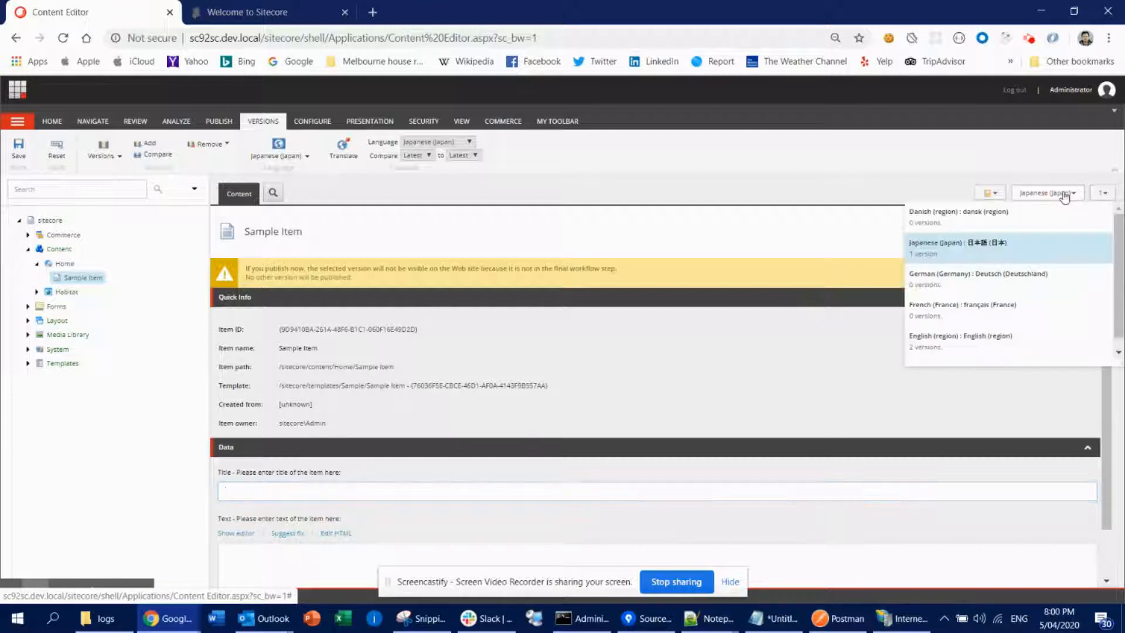
pyautogui.click(967, 337)
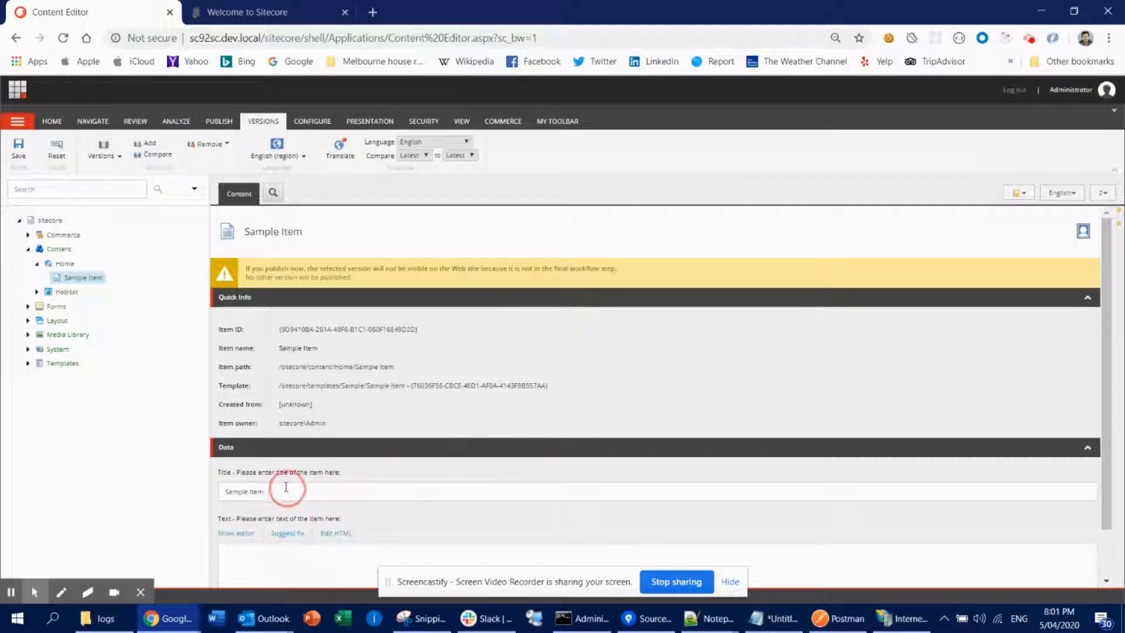
pyautogui.doubleClick(285, 487)
pyautogui.tripleClick(285, 487)
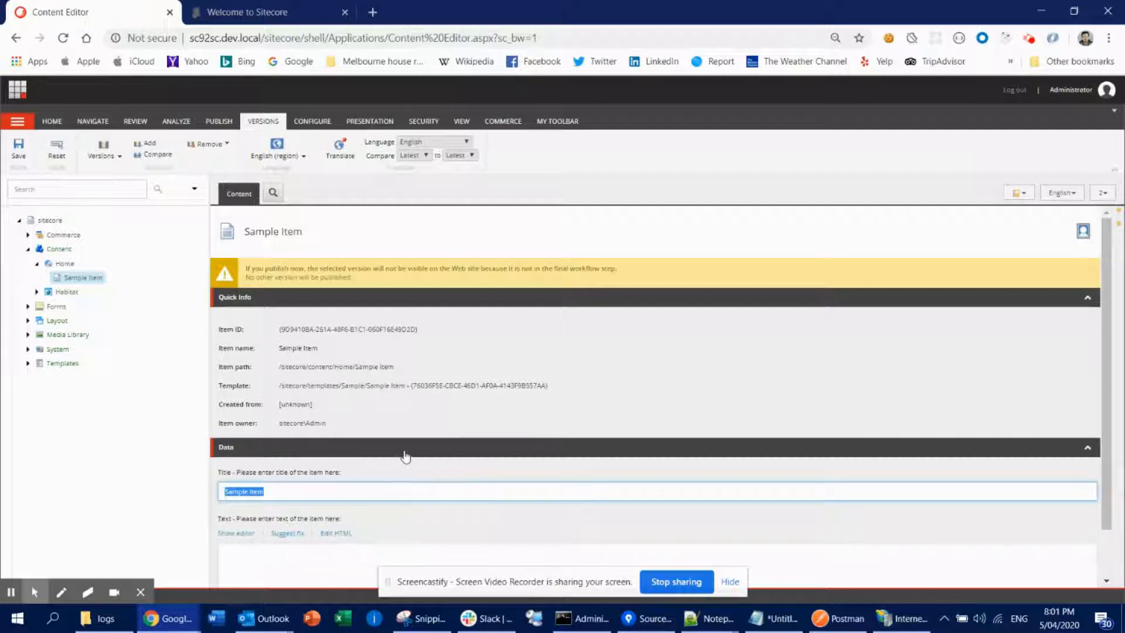
# - Open a new browser tab and search for google translate
pyautogui.click(373, 12)
pyautogui.write('goo')
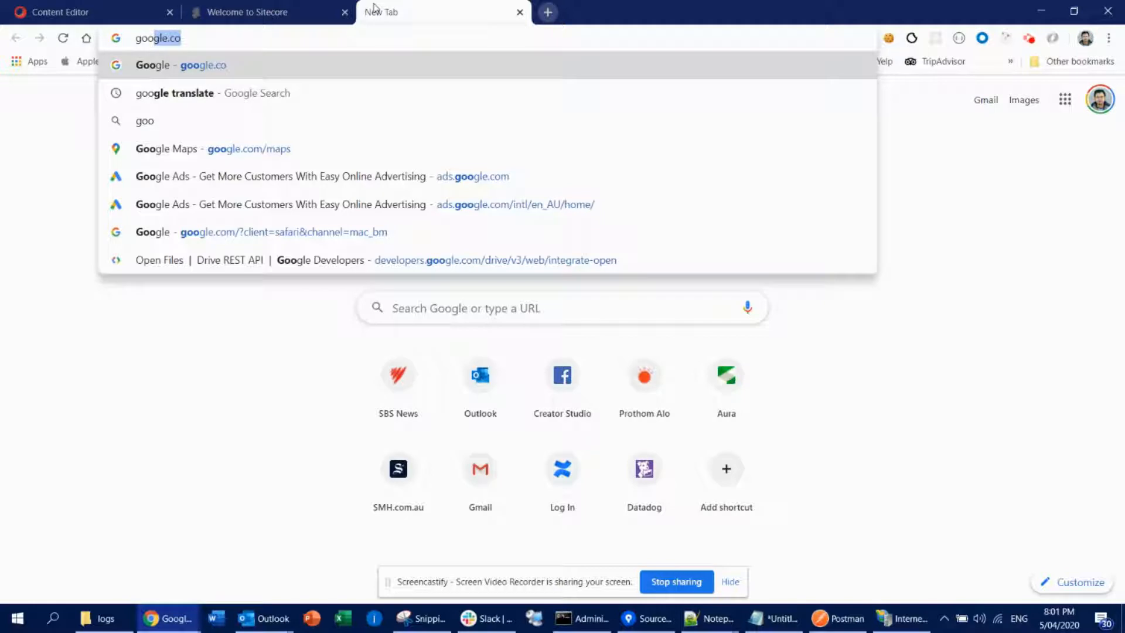
pyautogui.write('gle')
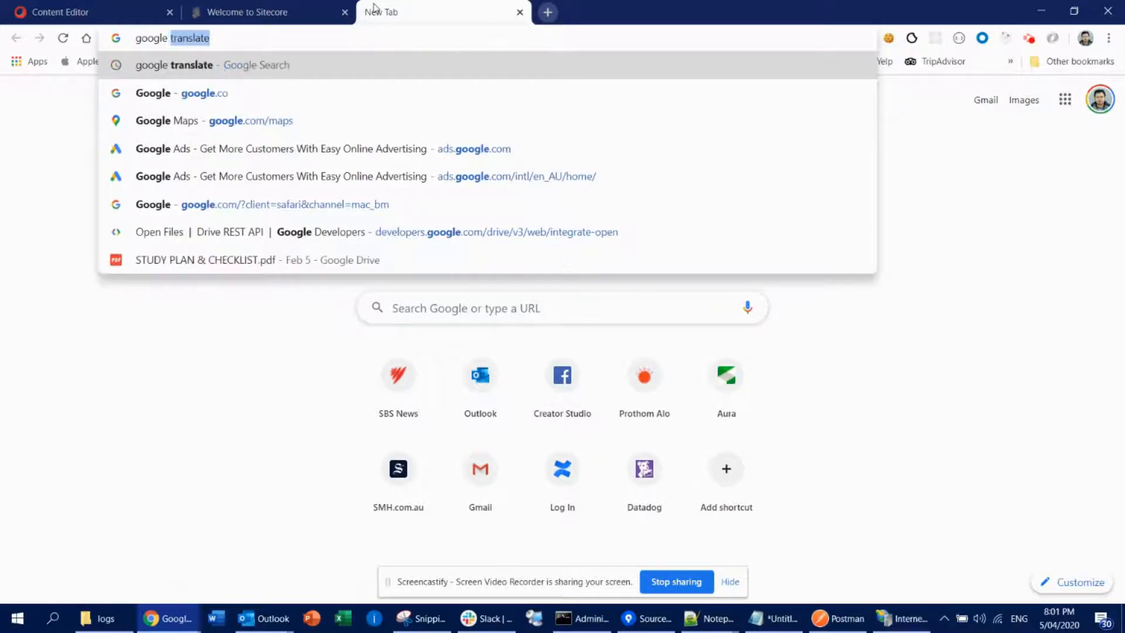
pyautogui.press('Return')
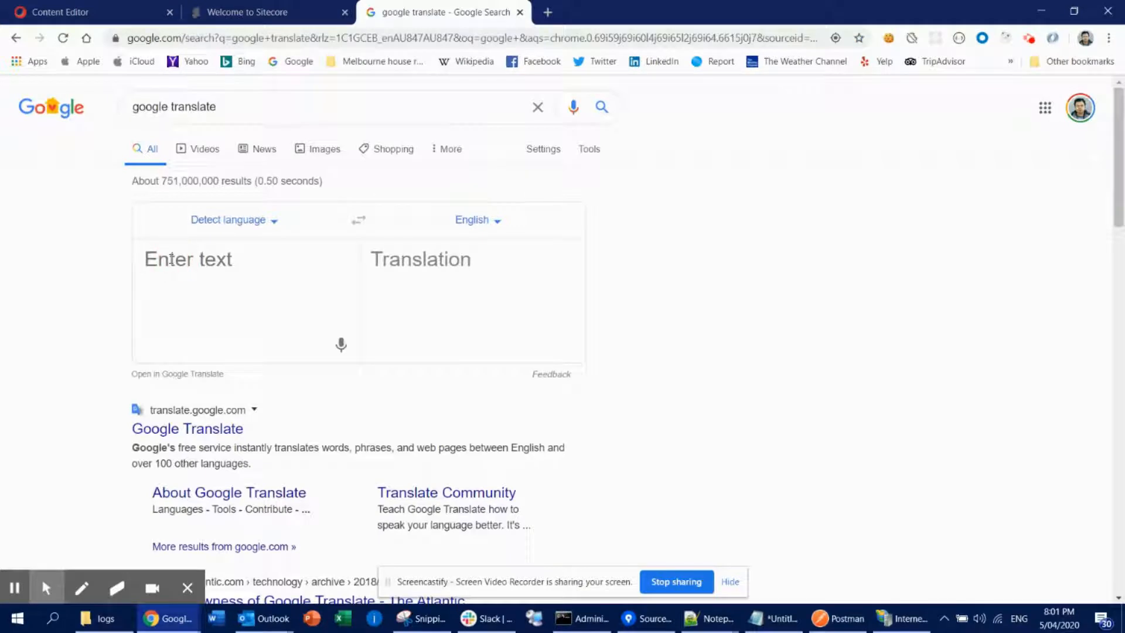
# - Translate "Sample Item" into Japanese and copy the translation
pyautogui.write('Sample Item')
pyautogui.click(495, 222)
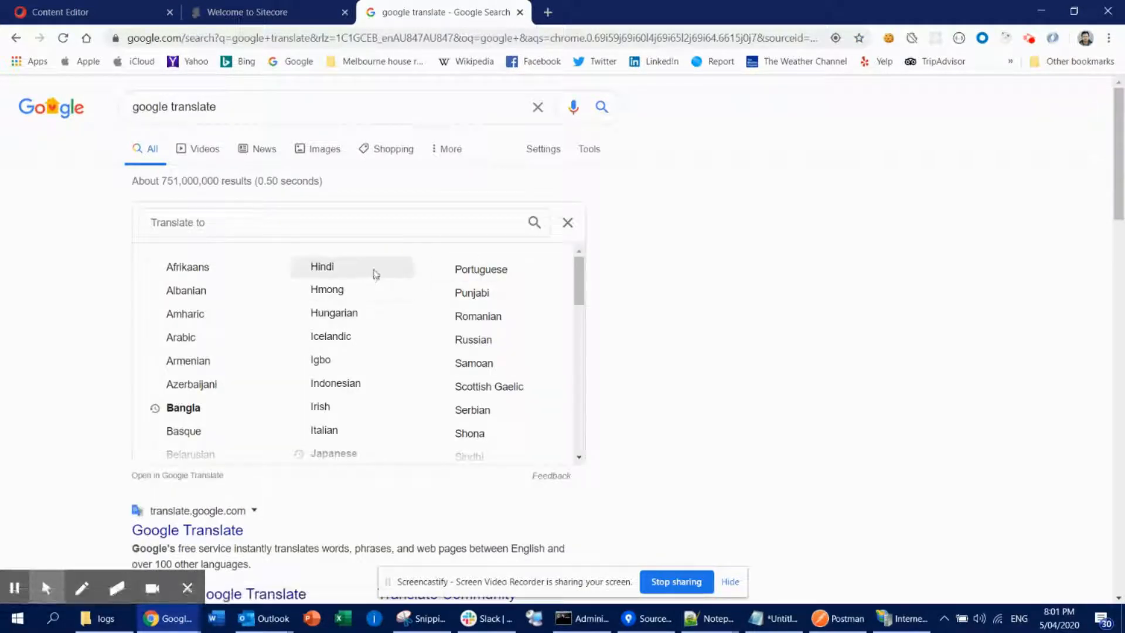
pyautogui.write('j')
pyautogui.click(174, 264)
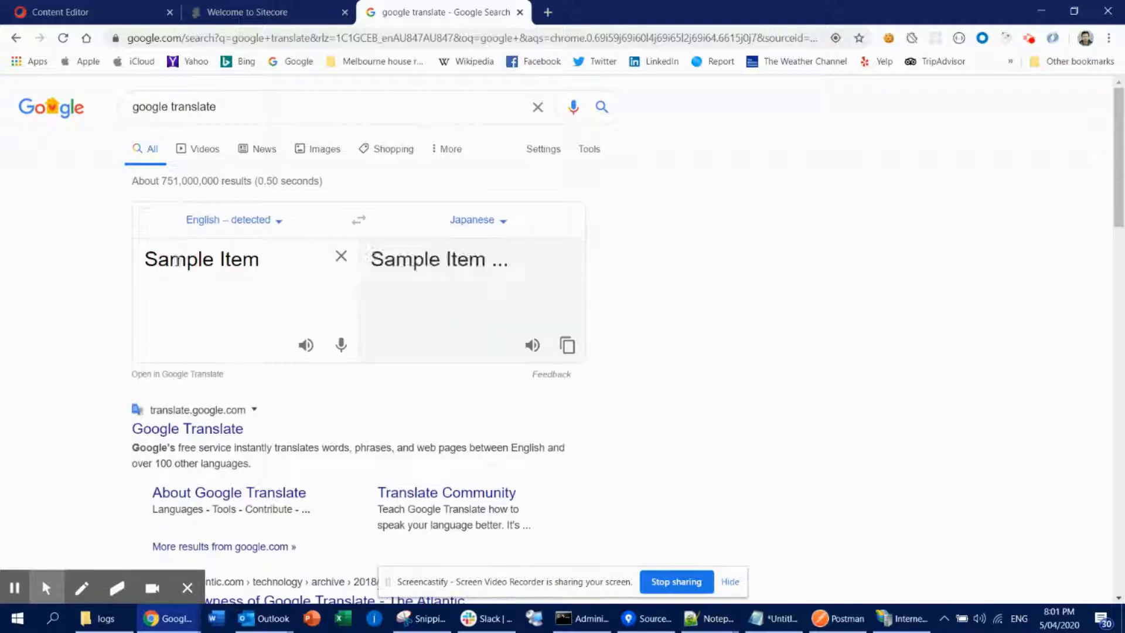
pyautogui.click(566, 345)
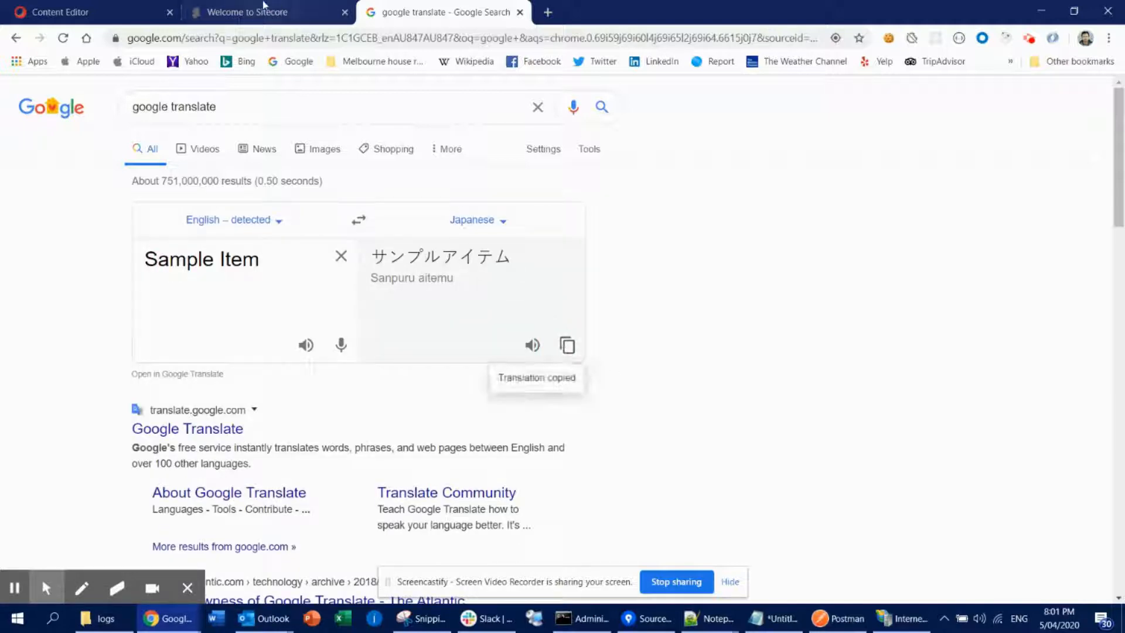
# - Return to the Content Editor, switch to Japanese (Japan), and paste the translation into the Title field
pyautogui.click(267, 12)
pyautogui.click(122, 7)
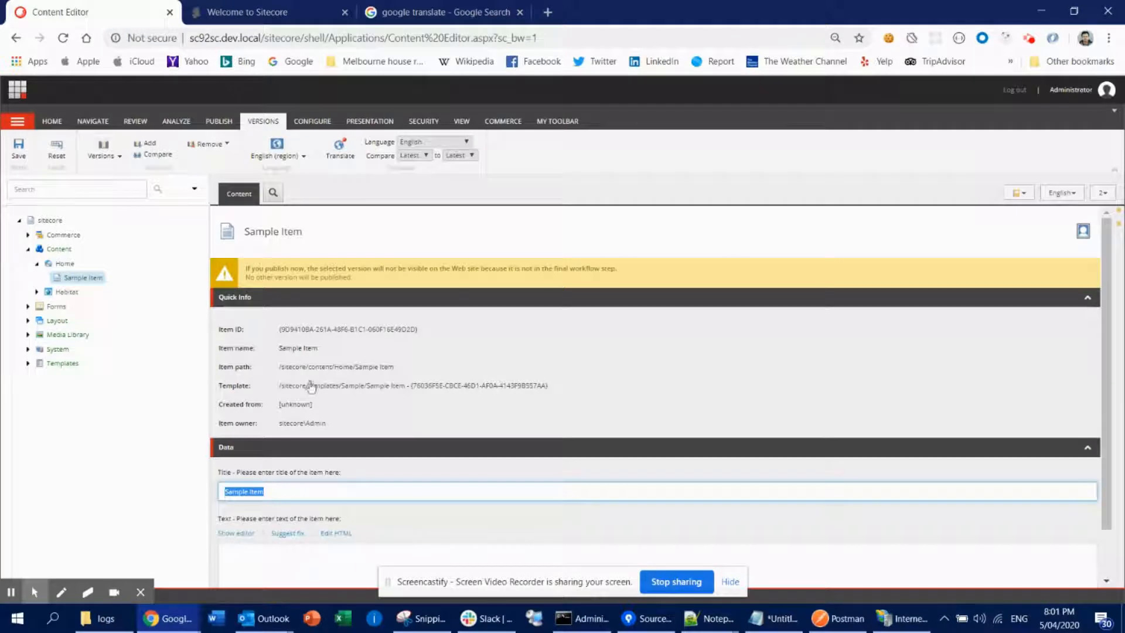
pyautogui.click(1076, 198)
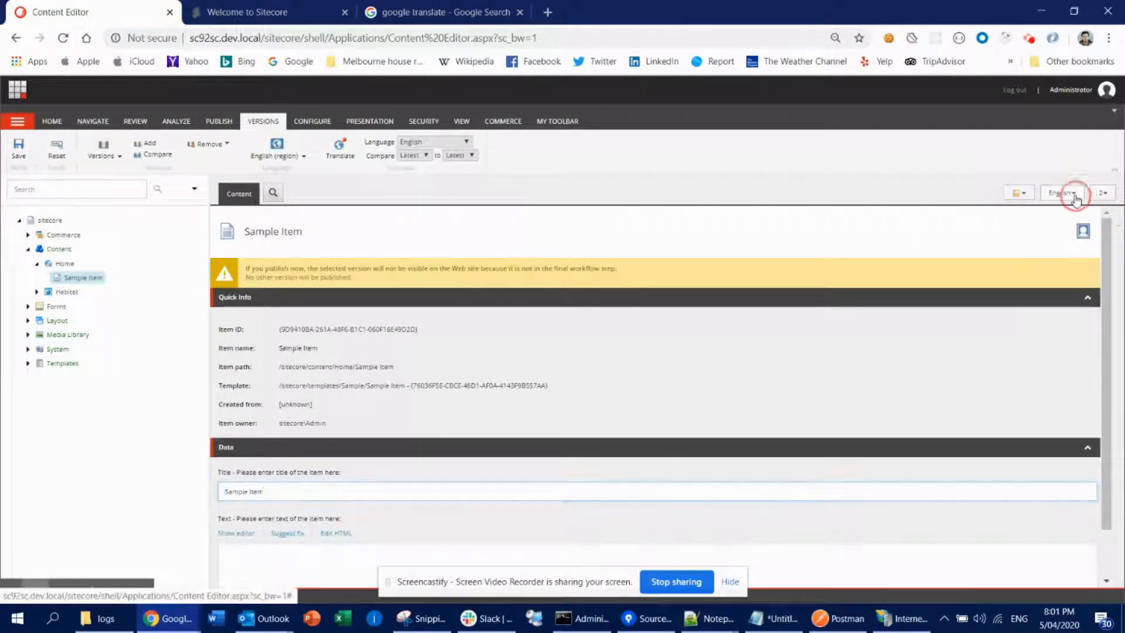
pyautogui.click(971, 251)
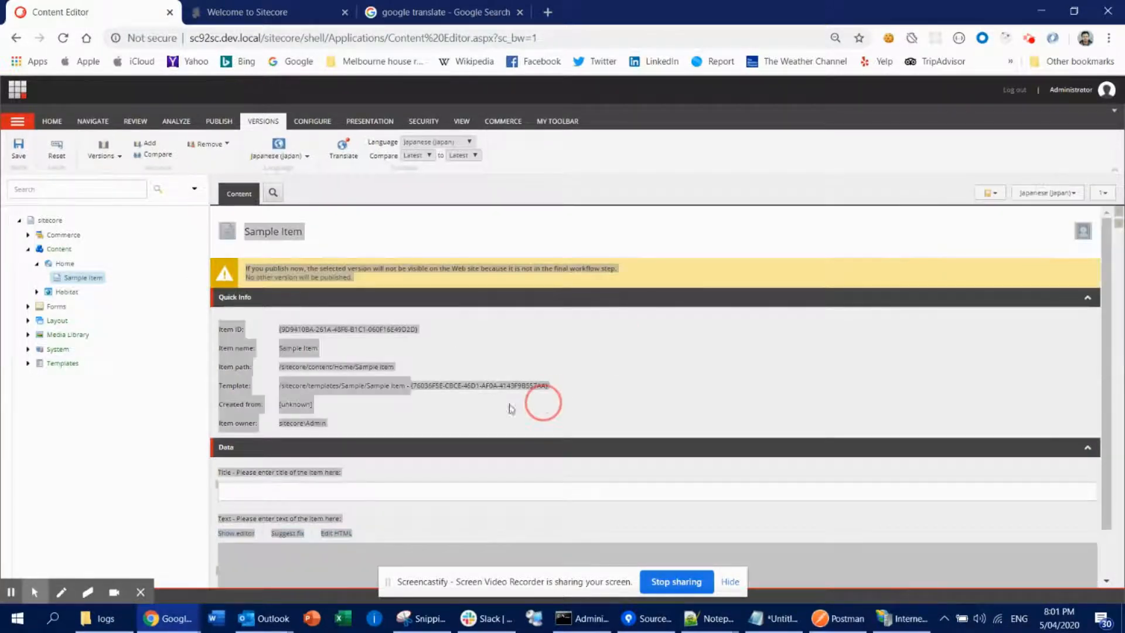
pyautogui.click(334, 492)
pyautogui.hotkey('ctrl', 'v')
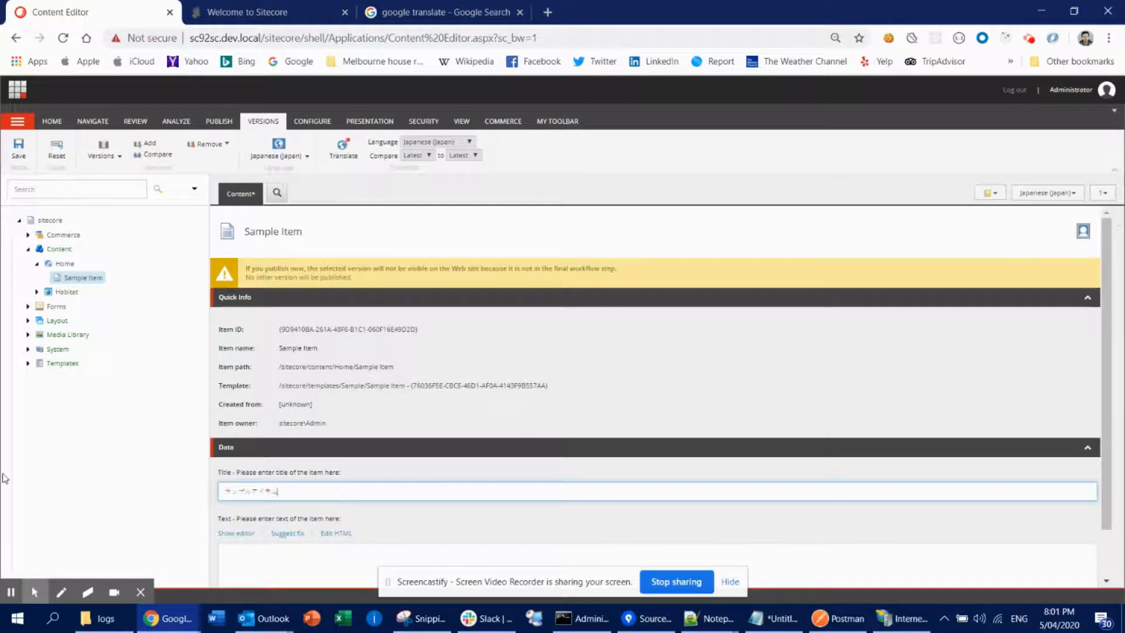
# - Save the item and open it in the Experience Editor to preview the Japanese page
pyautogui.click(18, 147)
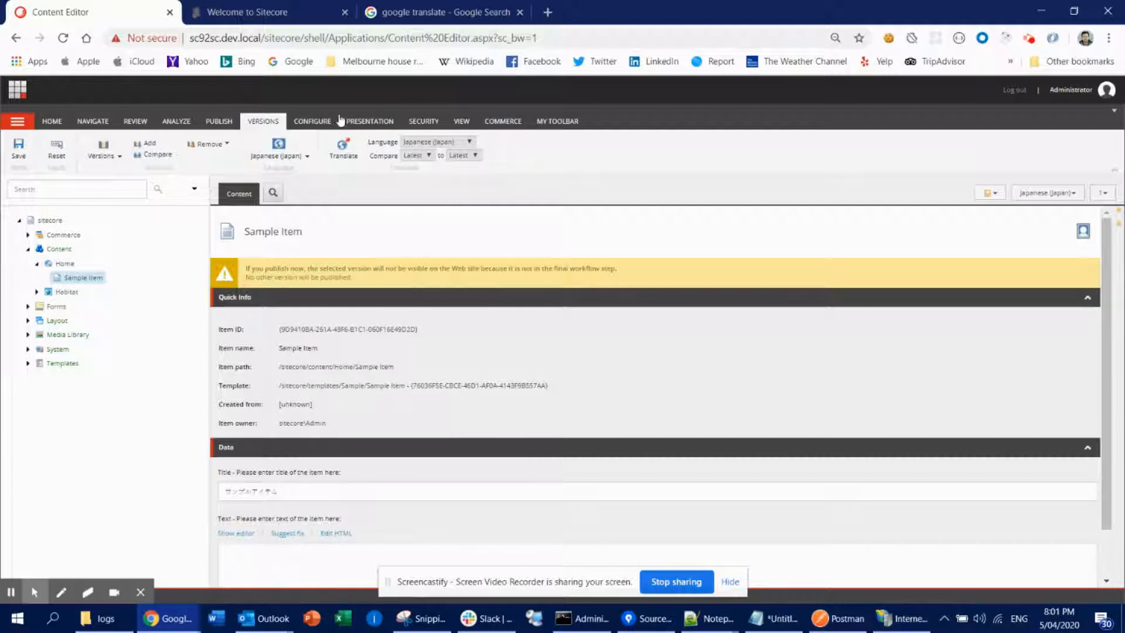
pyautogui.click(219, 121)
pyautogui.click(197, 149)
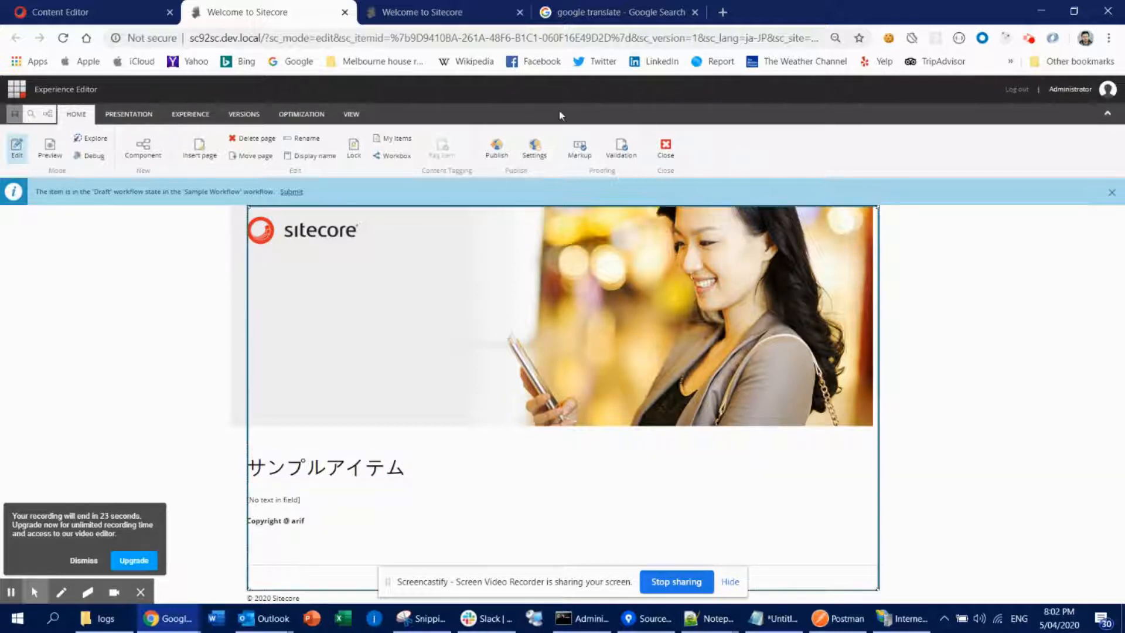
# - Set the page URL's sc_lang parameter to en to view the English version in the Experience Editor
pyautogui.click(576, 37)
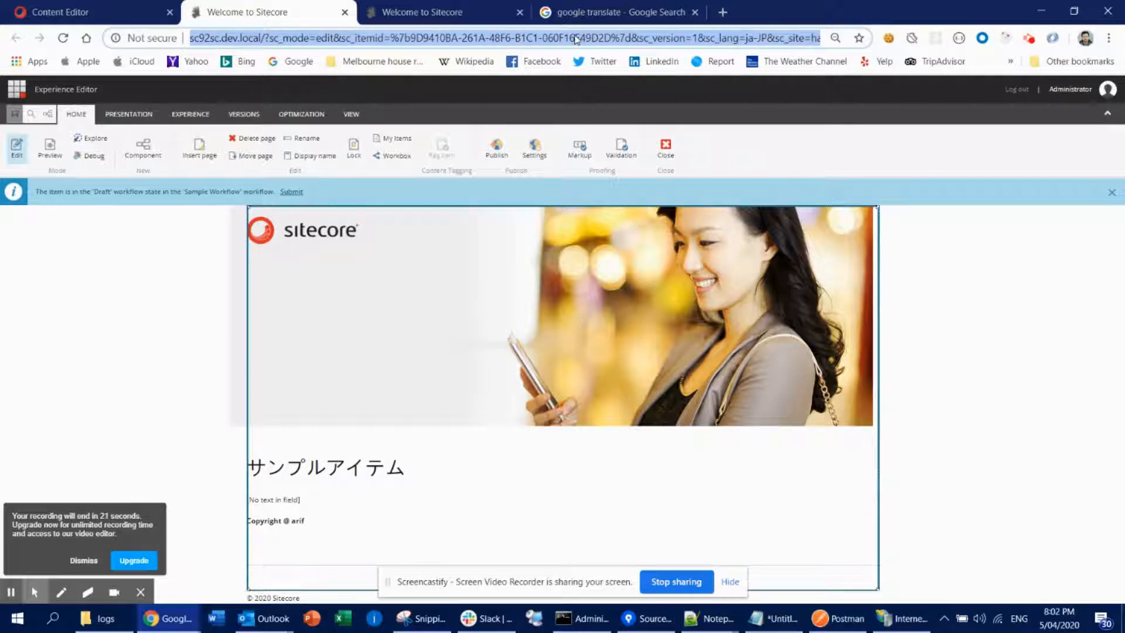
pyautogui.press('End')
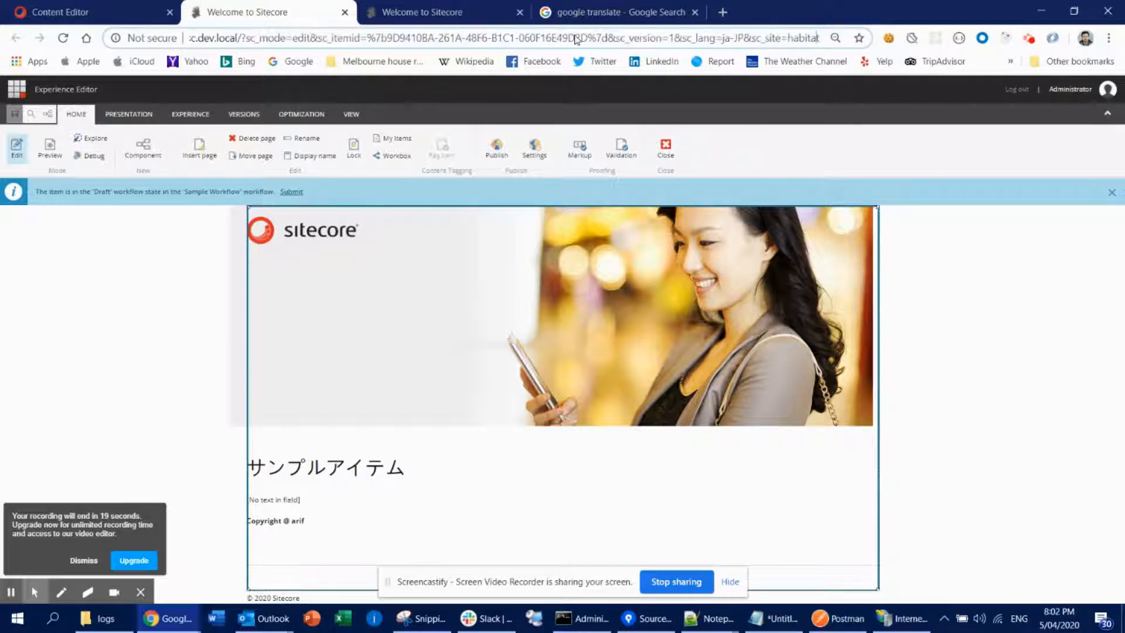
pyautogui.press('Left')
pyautogui.press('Right')
pyautogui.press('Right')
pyautogui.press('BackSpace')
pyautogui.press('BackSpace')
pyautogui.press('BackSpace')
pyautogui.press('BackSpace')
pyautogui.press('BackSpace')
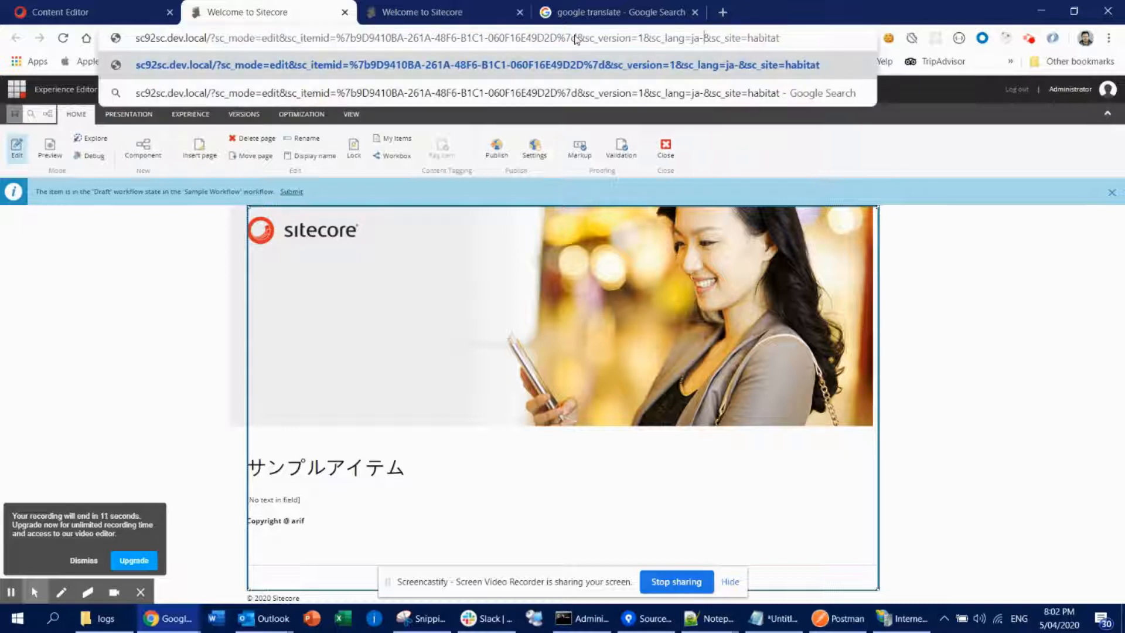
pyautogui.write('en')
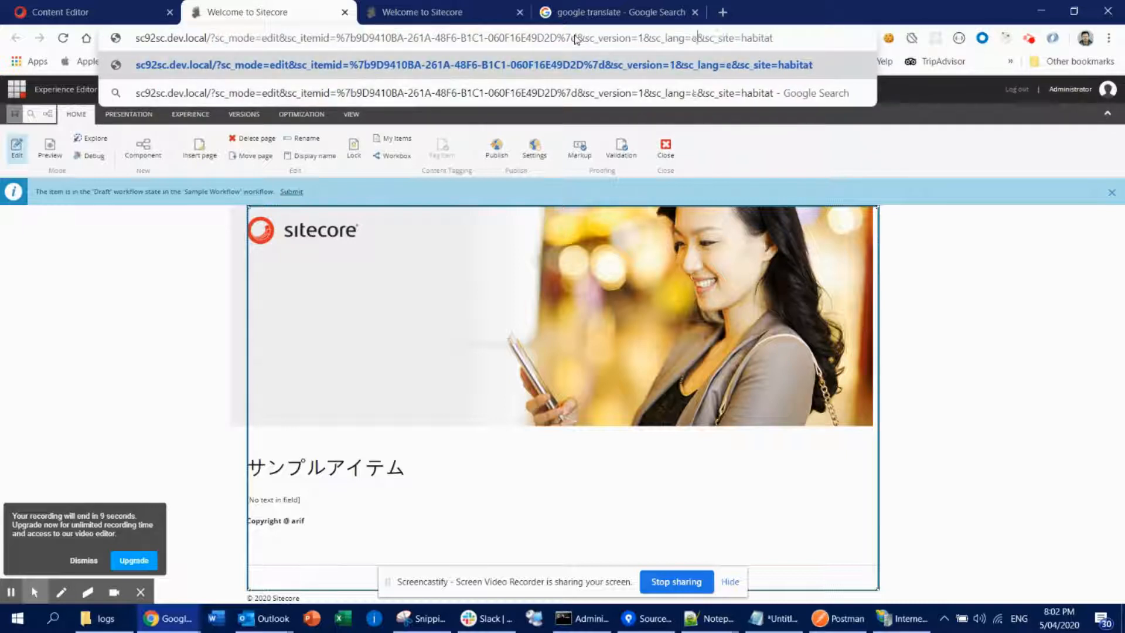
pyautogui.press('Return')
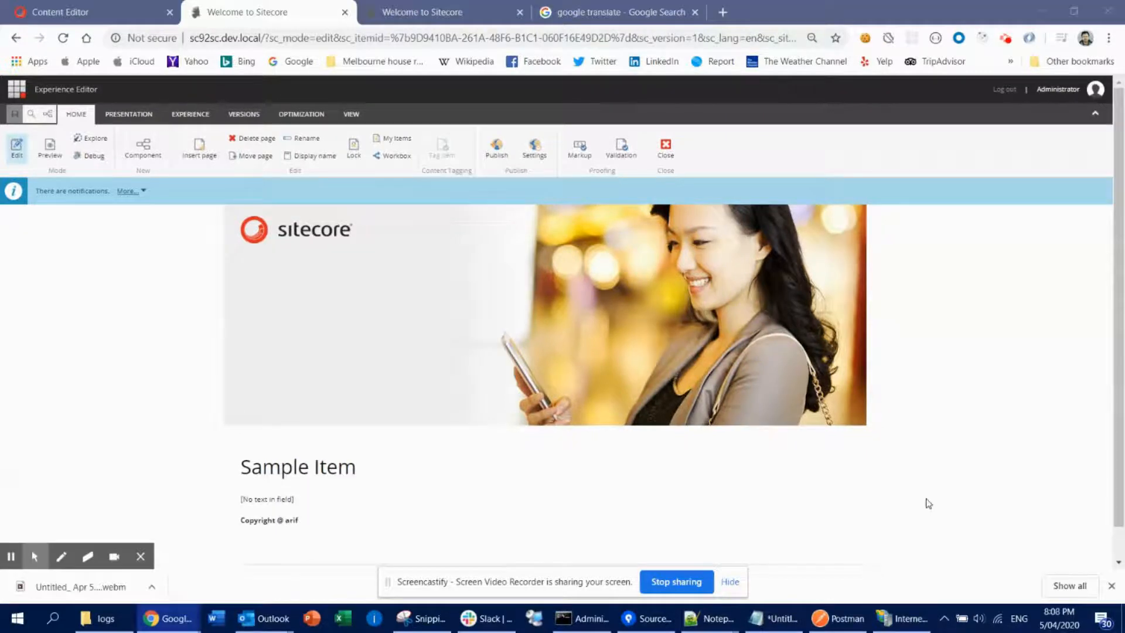
# - Open the Sample Item's template in the Template Manager and examine the Title and Text field settings
pyautogui.click(99, 8)
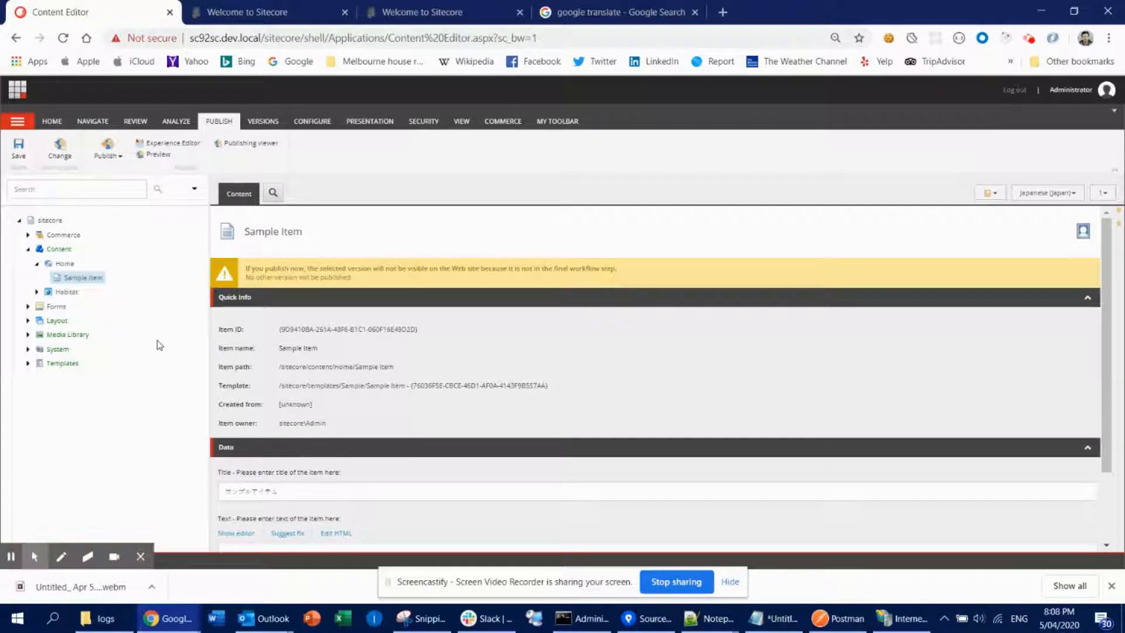
pyautogui.click(83, 279)
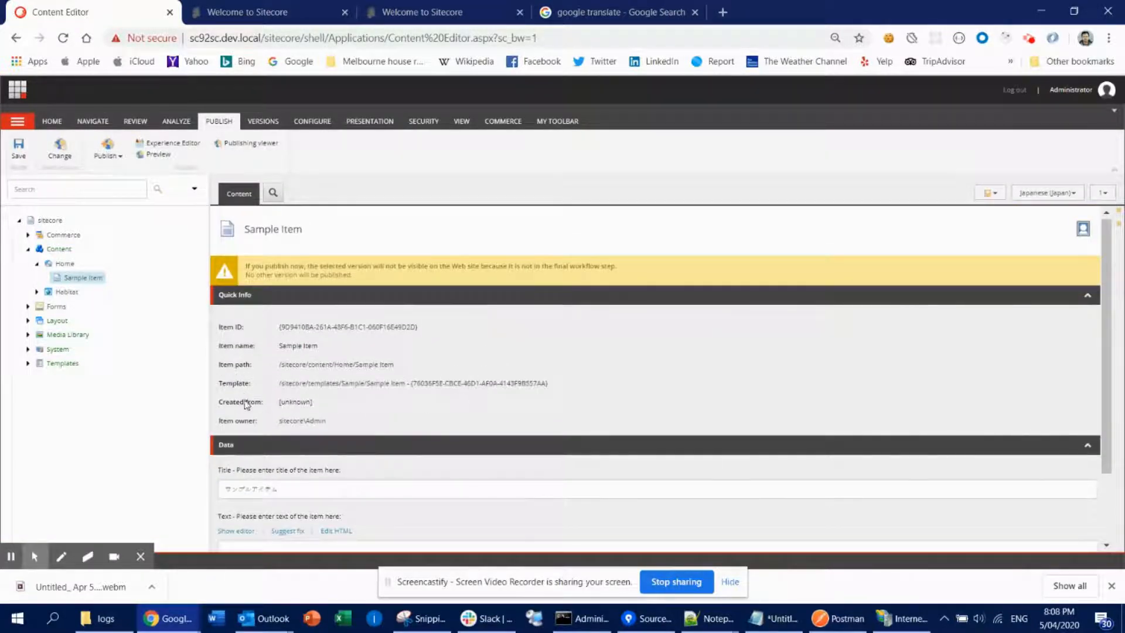
pyautogui.click(369, 384)
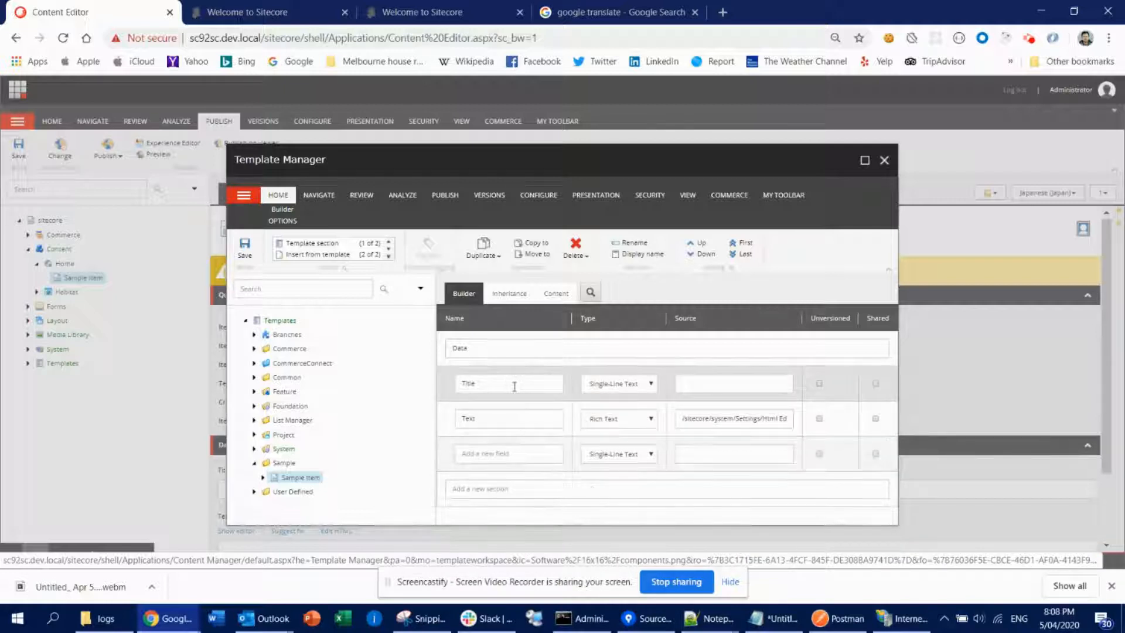
pyautogui.click(518, 420)
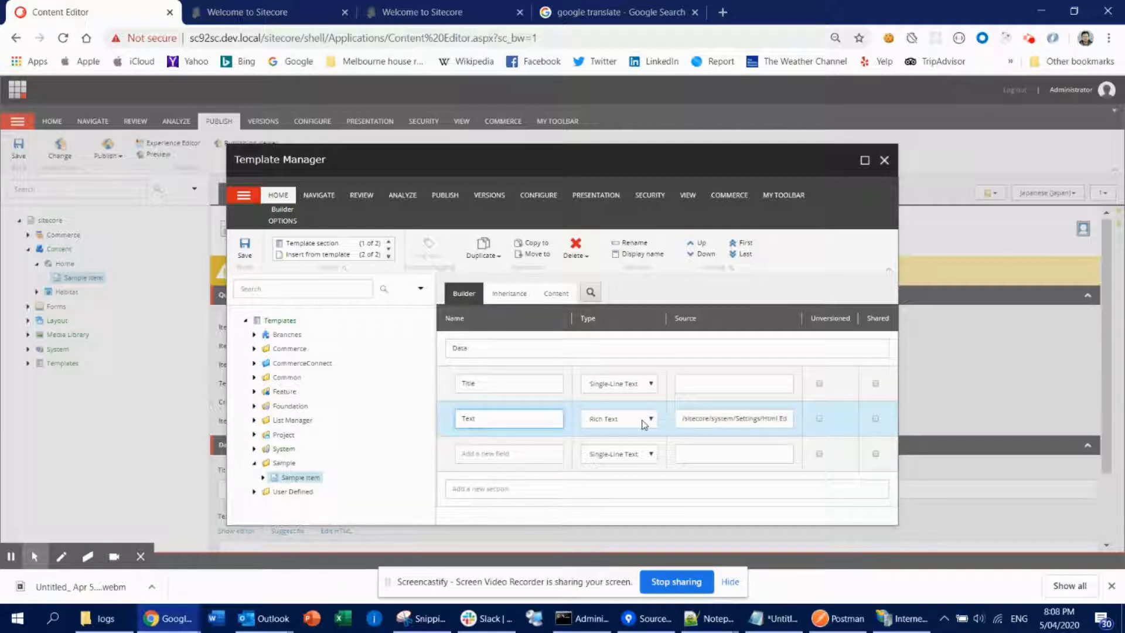
pyautogui.click(724, 386)
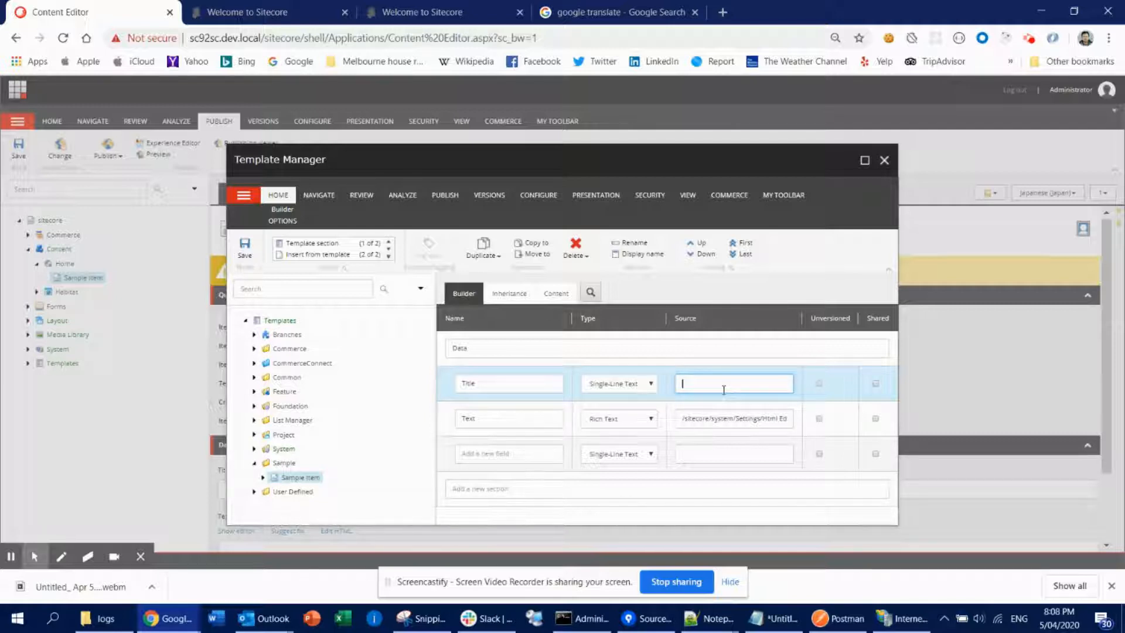
pyautogui.click(640, 419)
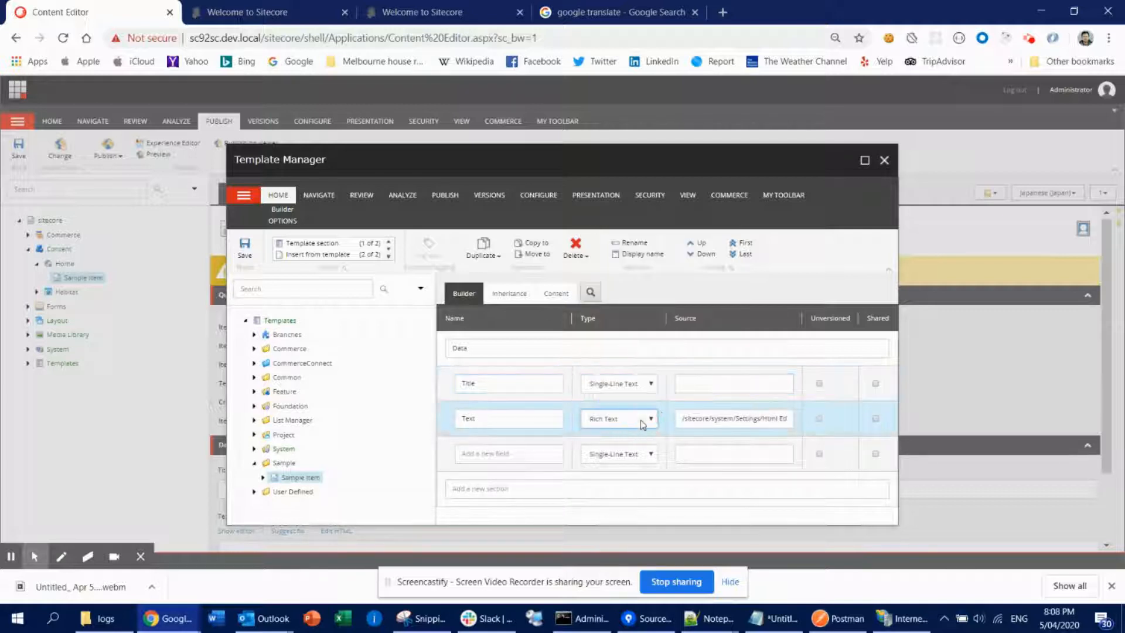
pyautogui.click(727, 383)
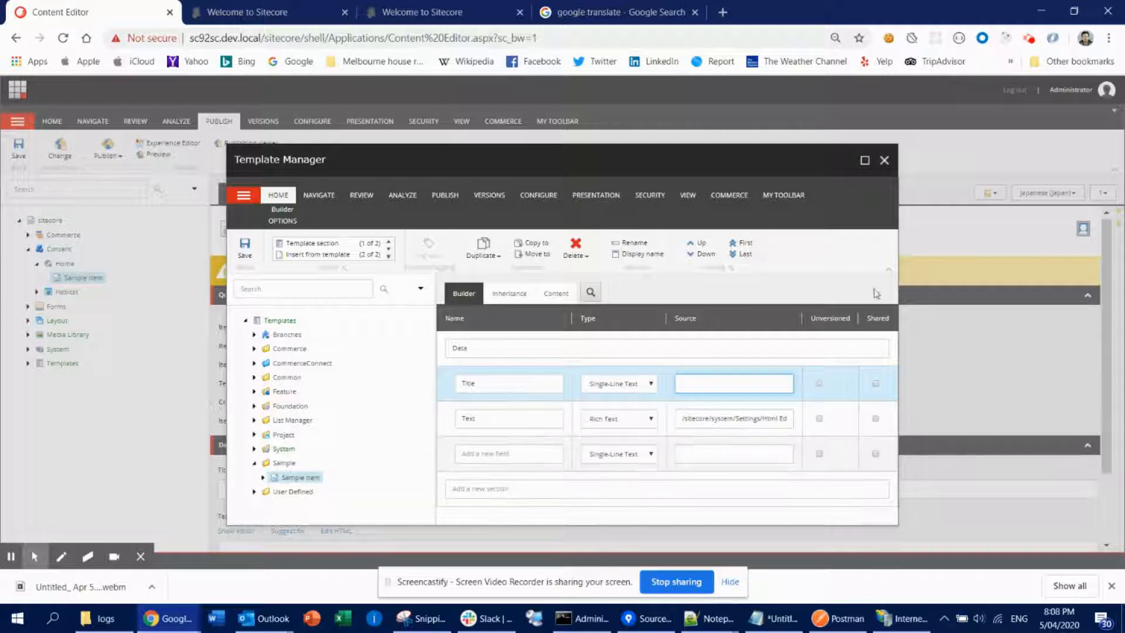
pyautogui.doubleClick(837, 318)
pyautogui.click(878, 319)
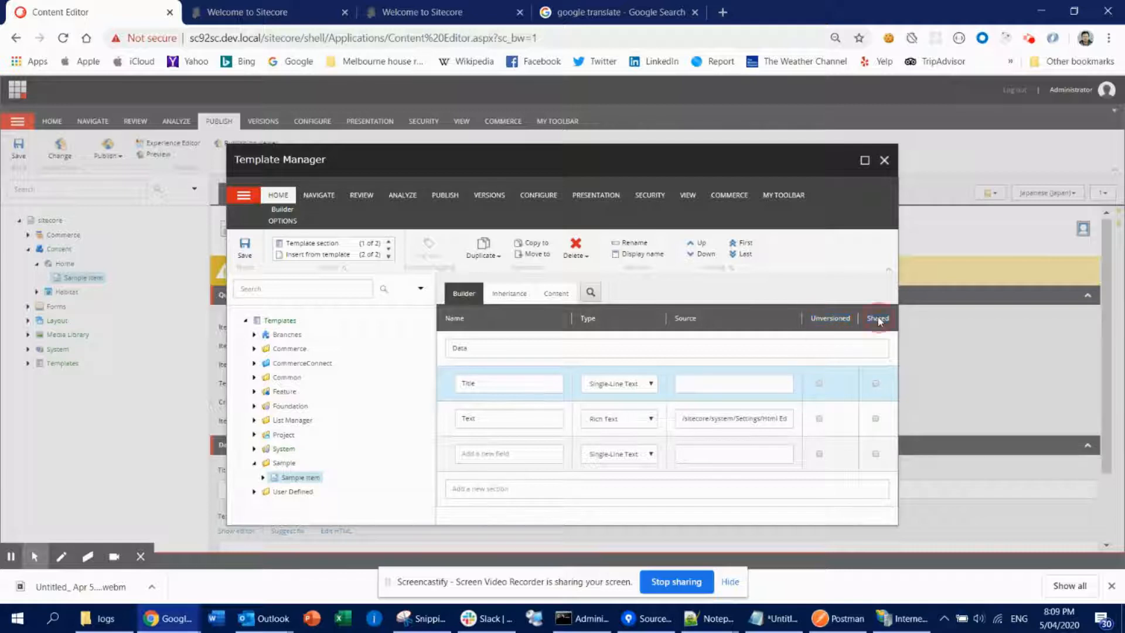
pyautogui.click(489, 388)
pyautogui.click(494, 420)
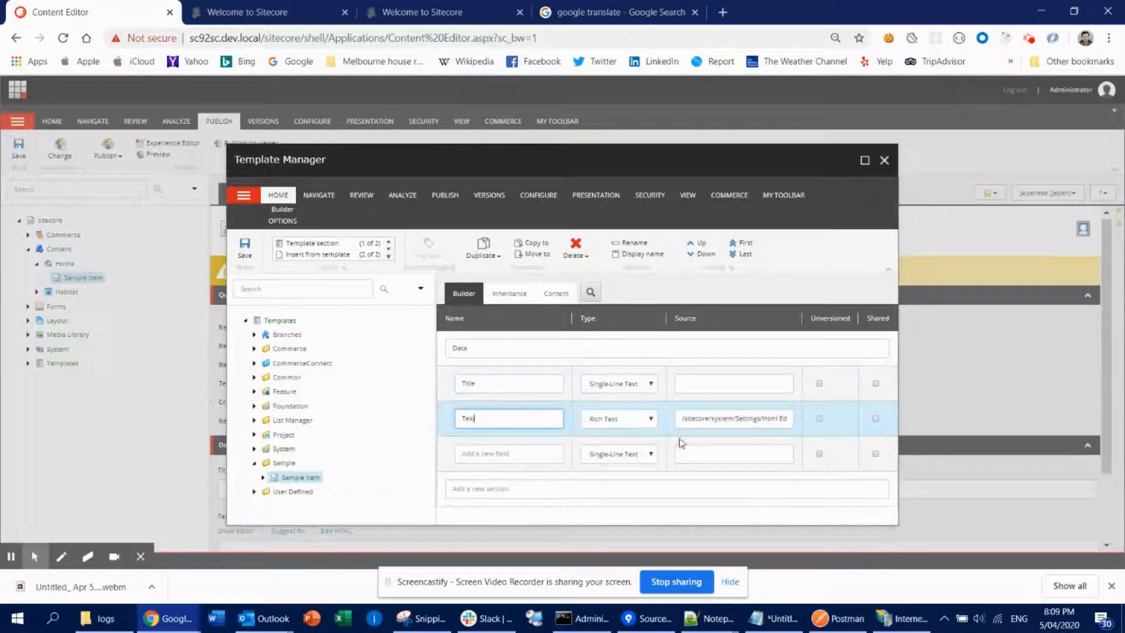
pyautogui.click(534, 383)
pyautogui.click(520, 433)
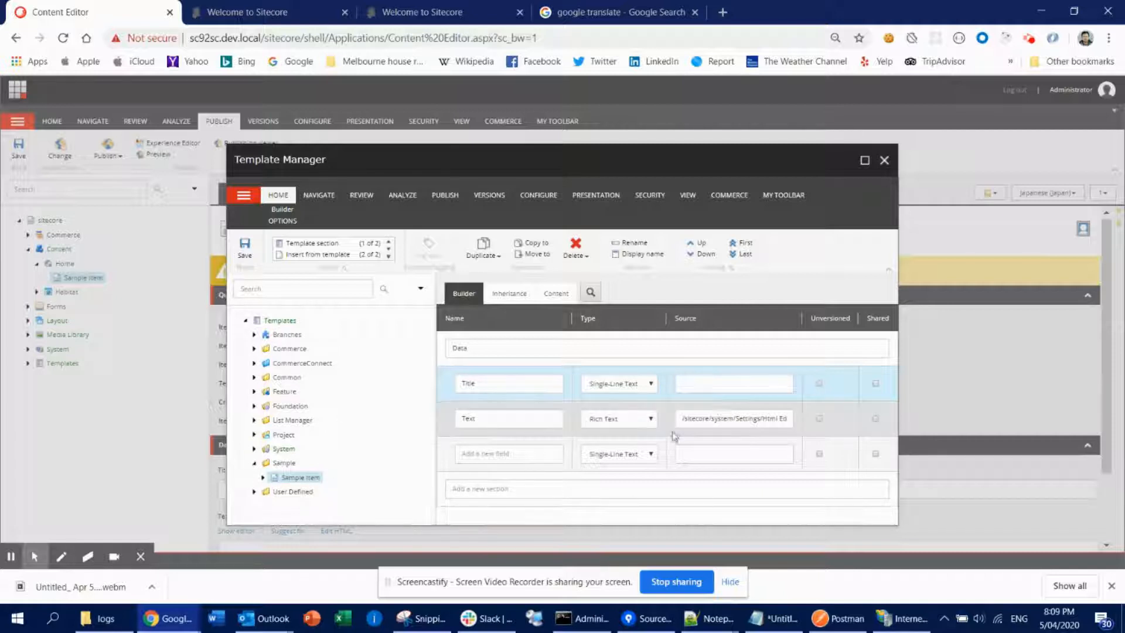
pyautogui.click(517, 387)
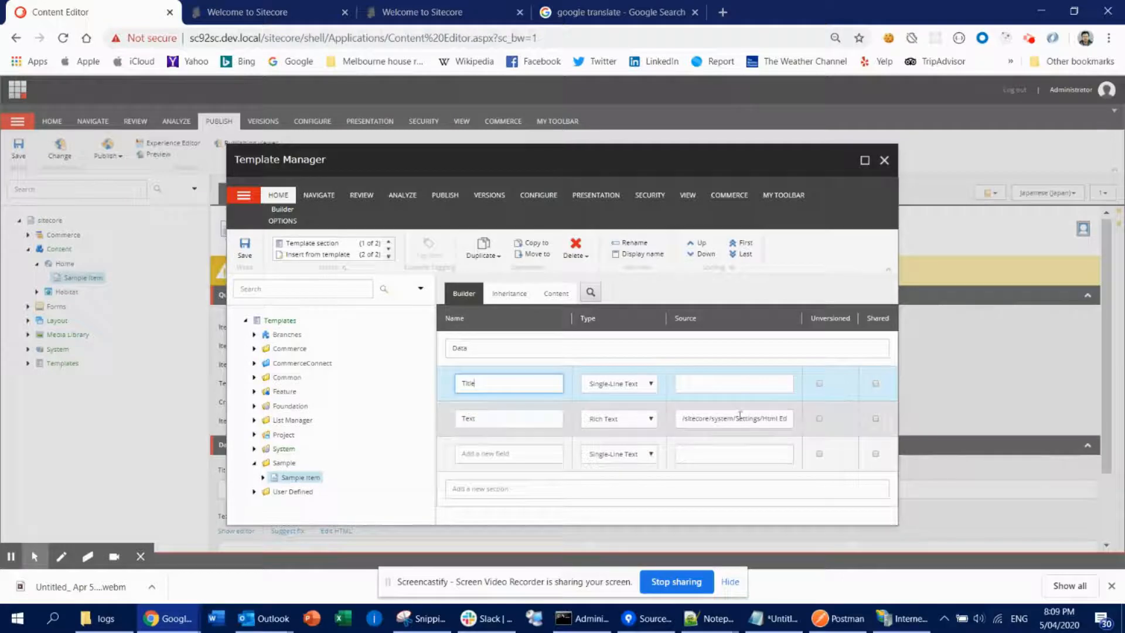
# - Mark the Title field as Shared, save the template confirming the prompt, and close the Template Manager
pyautogui.click(876, 382)
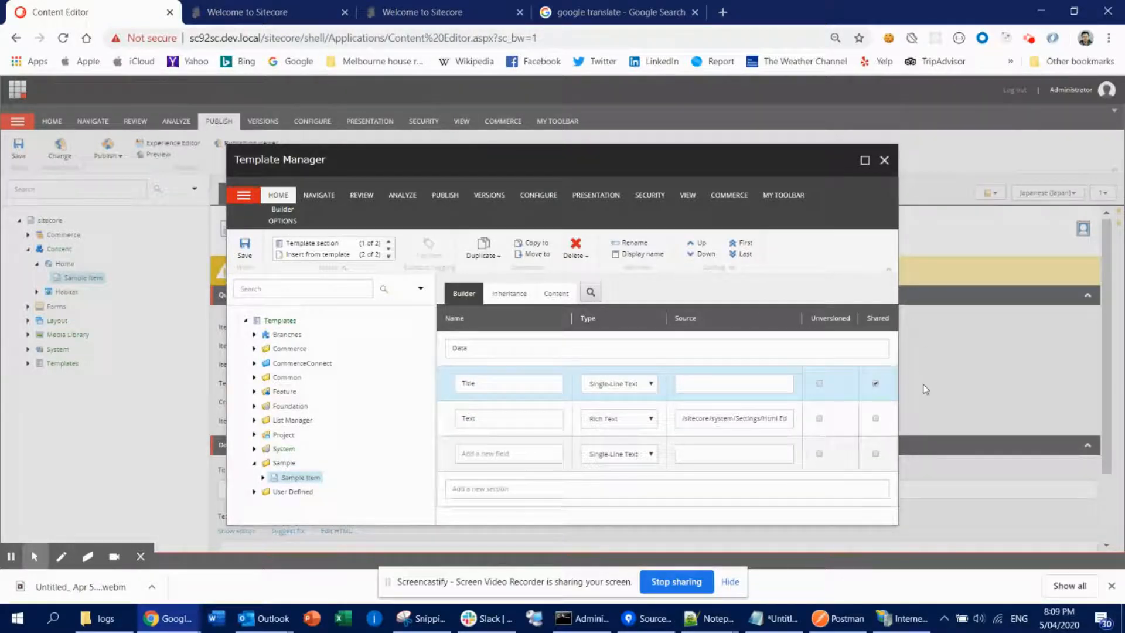
pyautogui.doubleClick(496, 386)
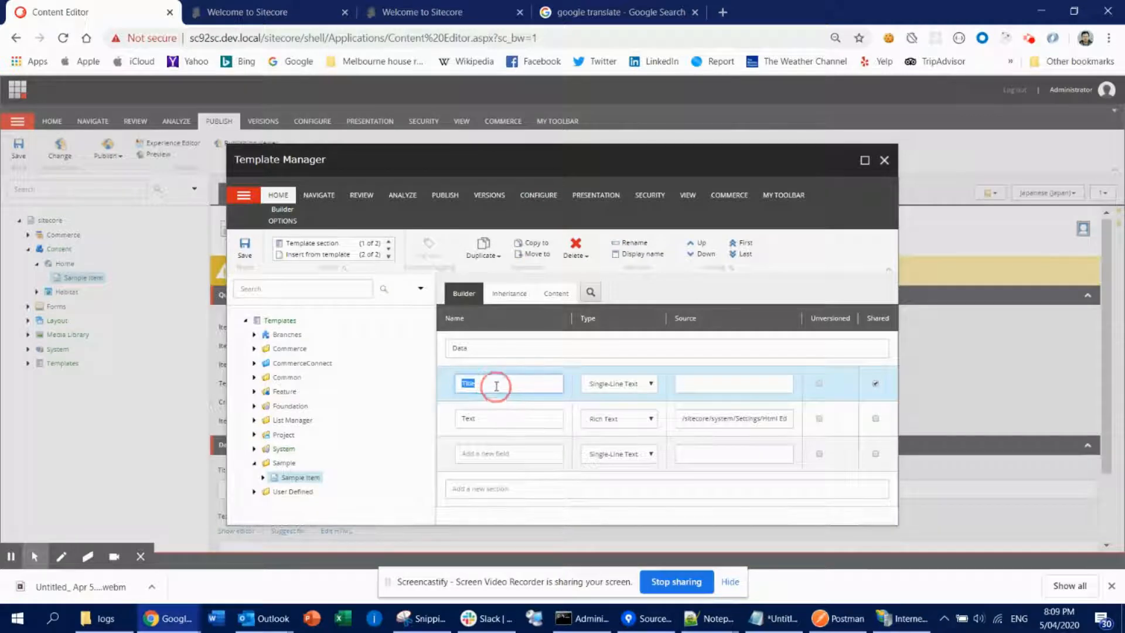
pyautogui.click(244, 253)
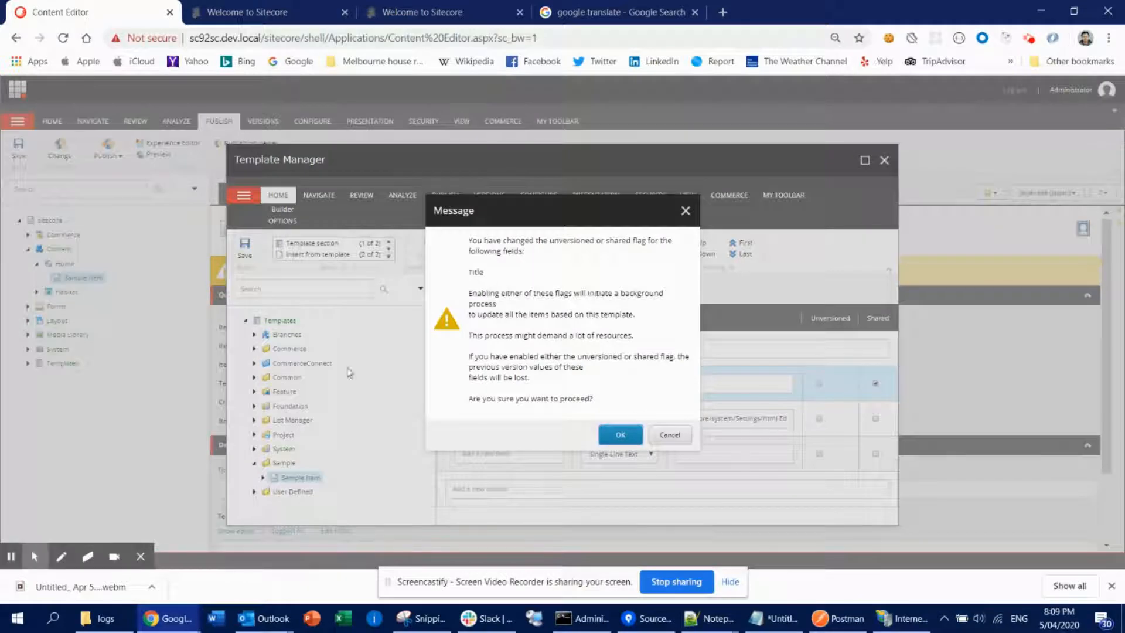
pyautogui.click(620, 440)
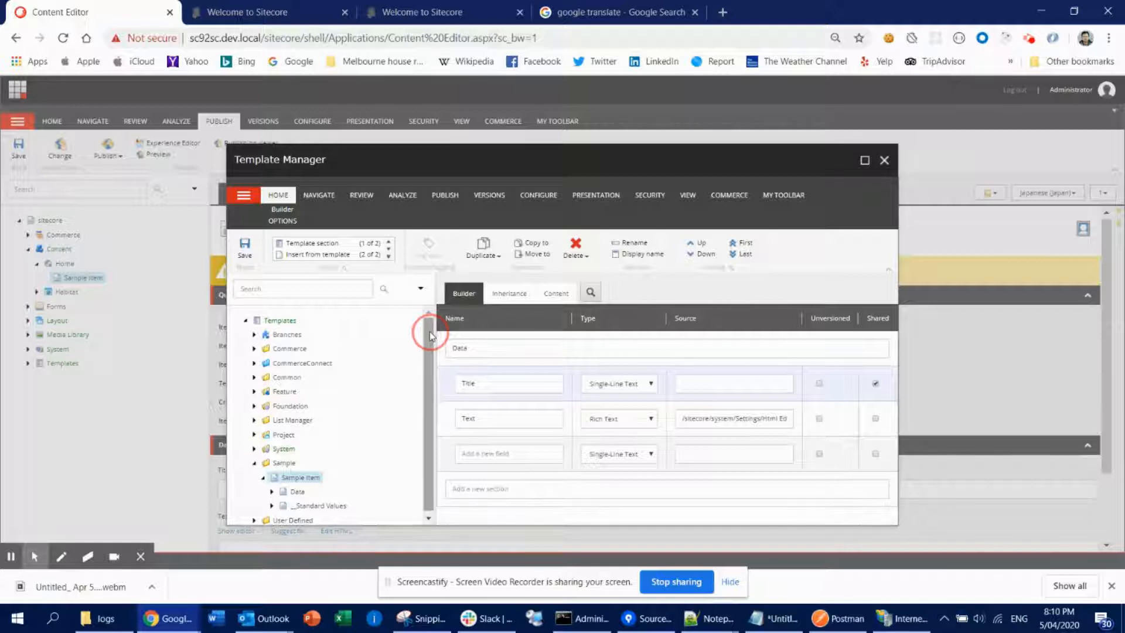
pyautogui.doubleClick(502, 382)
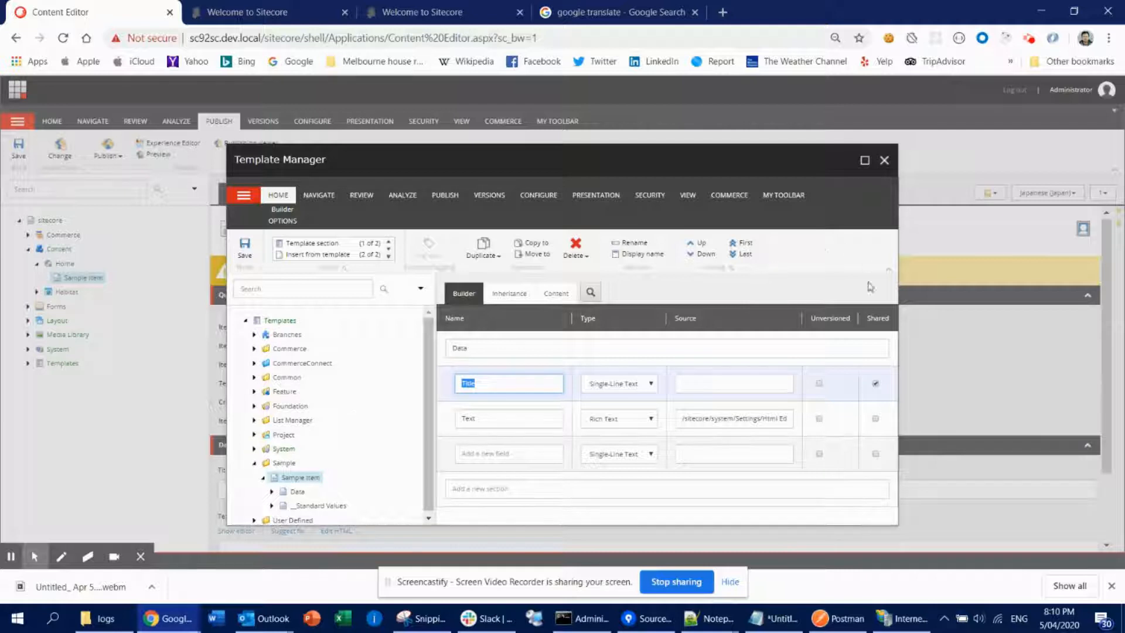
pyautogui.click(885, 161)
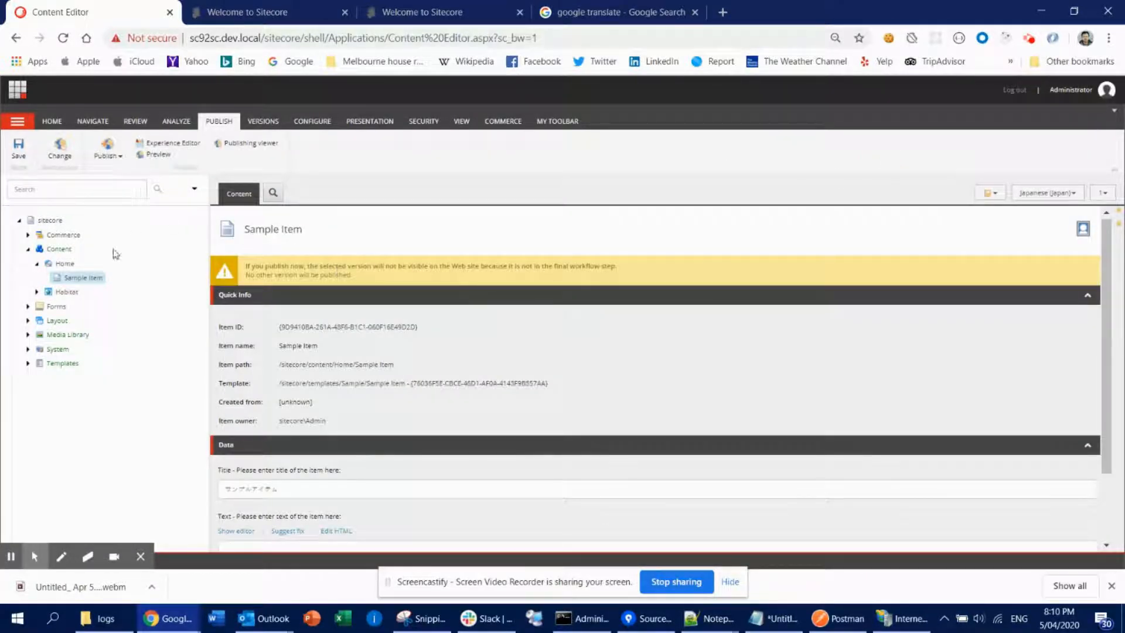
# - Compare the Sample Item's Title field across the English version and the Japanese (Japan) language
pyautogui.scroll(-1, 451, 376)
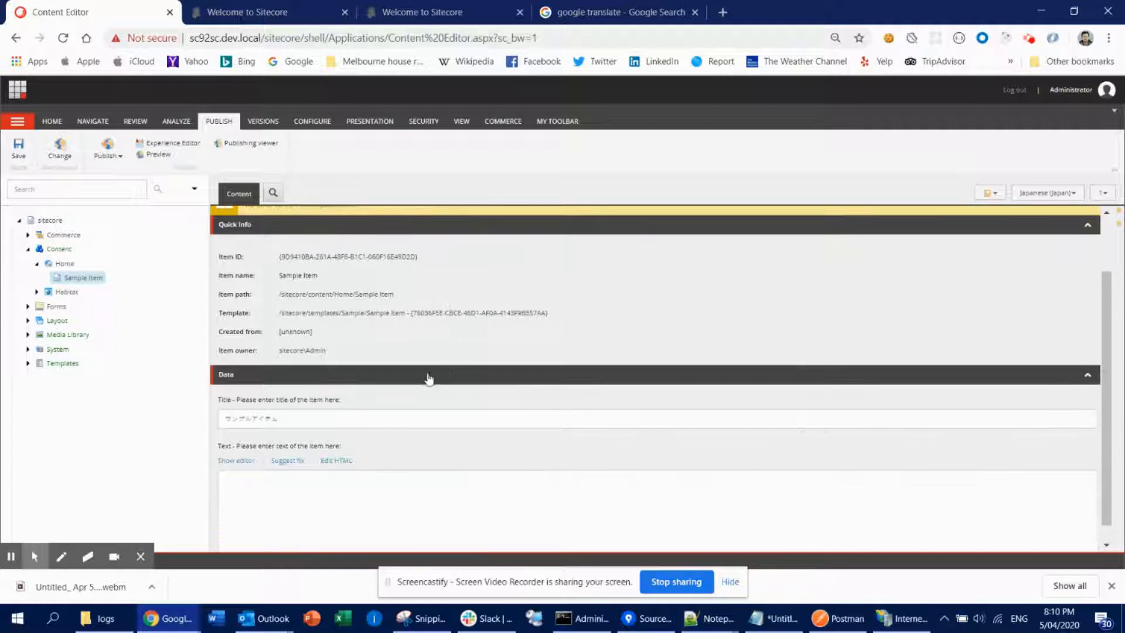
pyautogui.click(1046, 193)
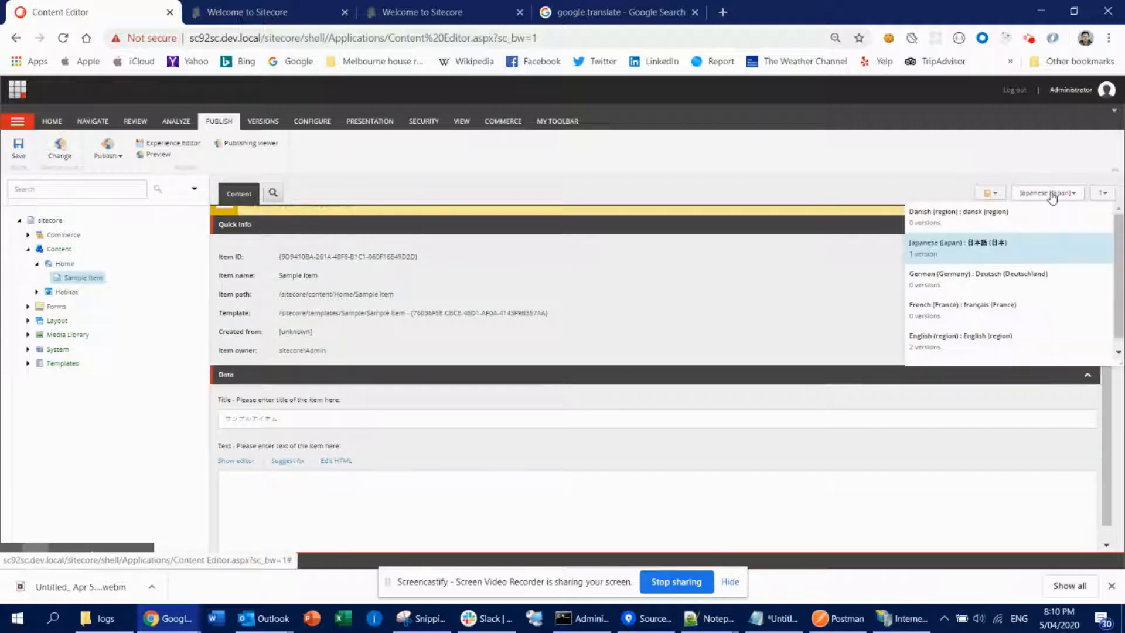
pyautogui.click(940, 344)
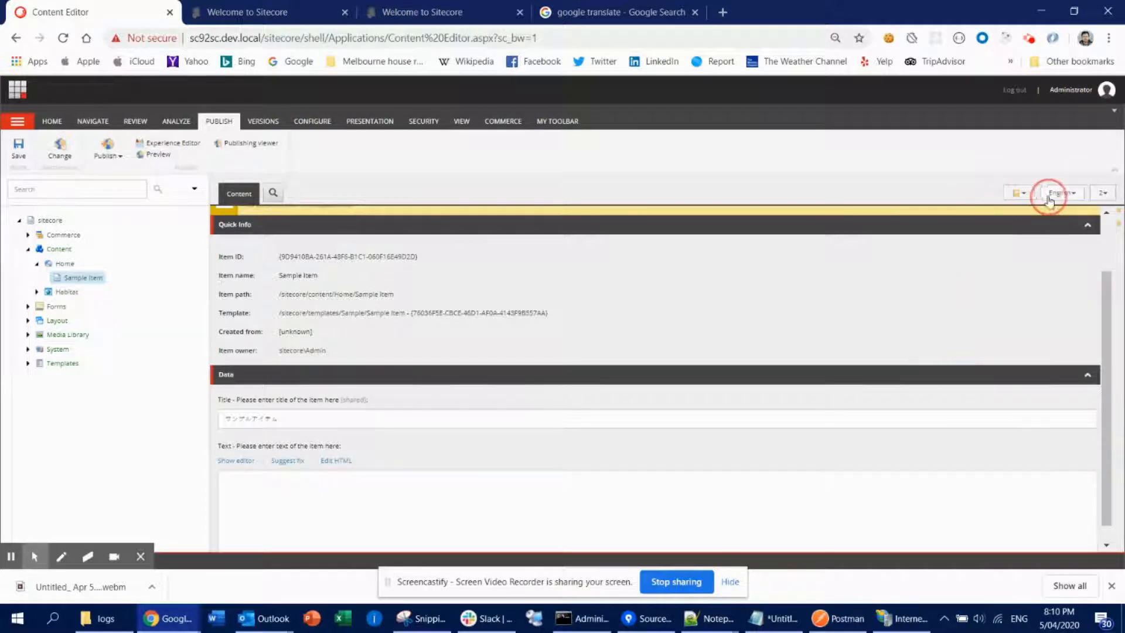
pyautogui.doubleClick(379, 418)
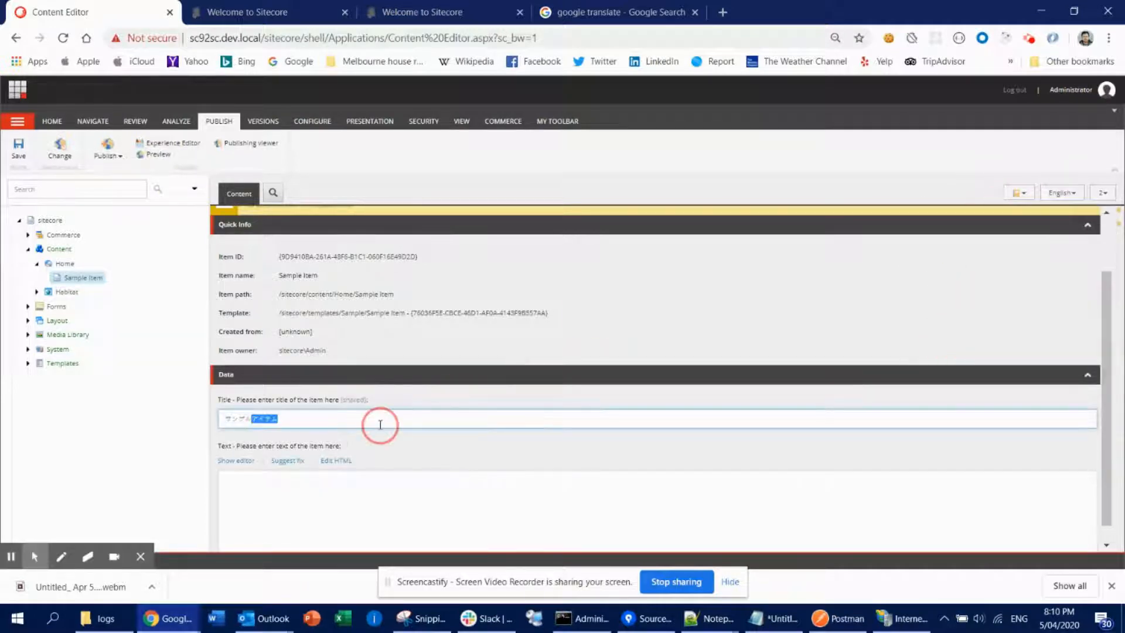
pyautogui.moveTo(293, 414); pyautogui.dragTo(232, 402)
pyautogui.click(303, 418)
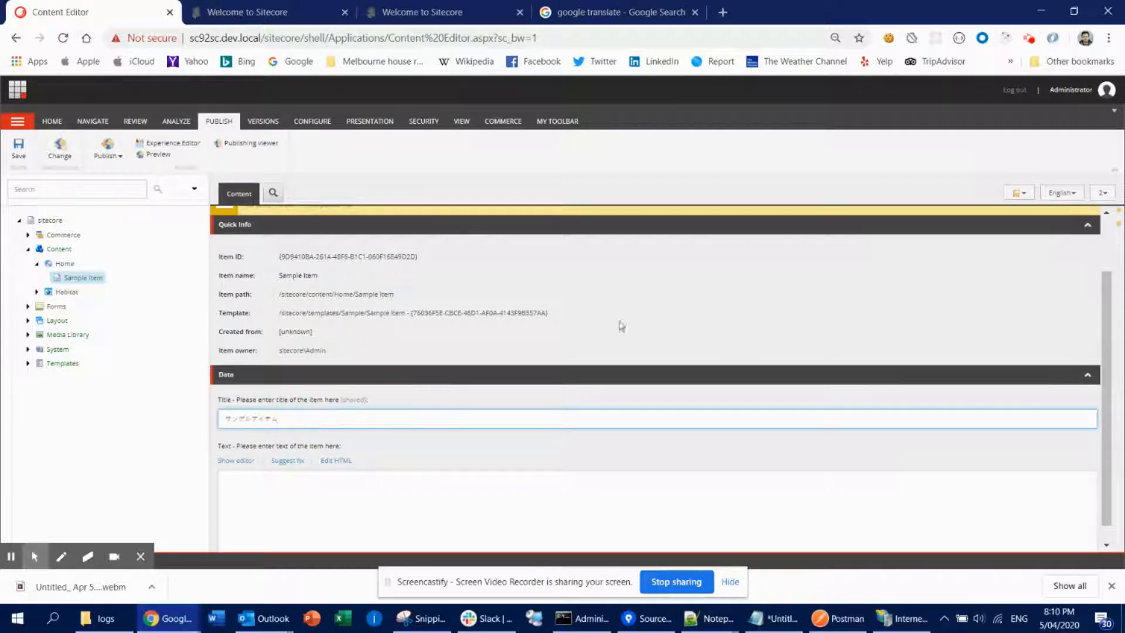
pyautogui.click(1103, 195)
pyautogui.click(968, 234)
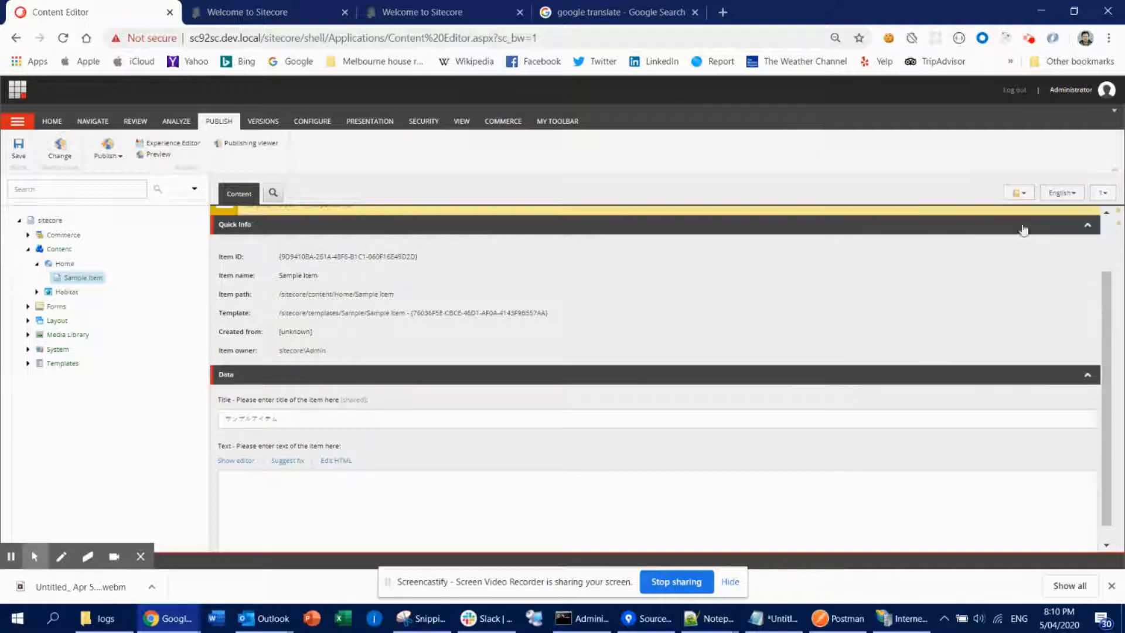
pyautogui.doubleClick(312, 420)
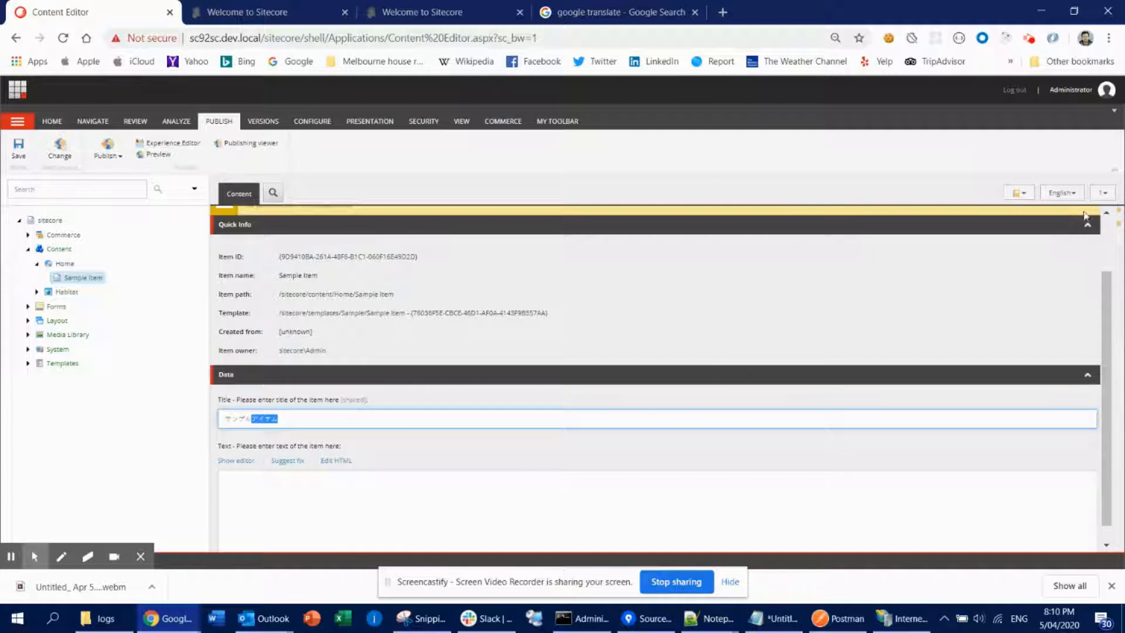
pyautogui.click(1066, 195)
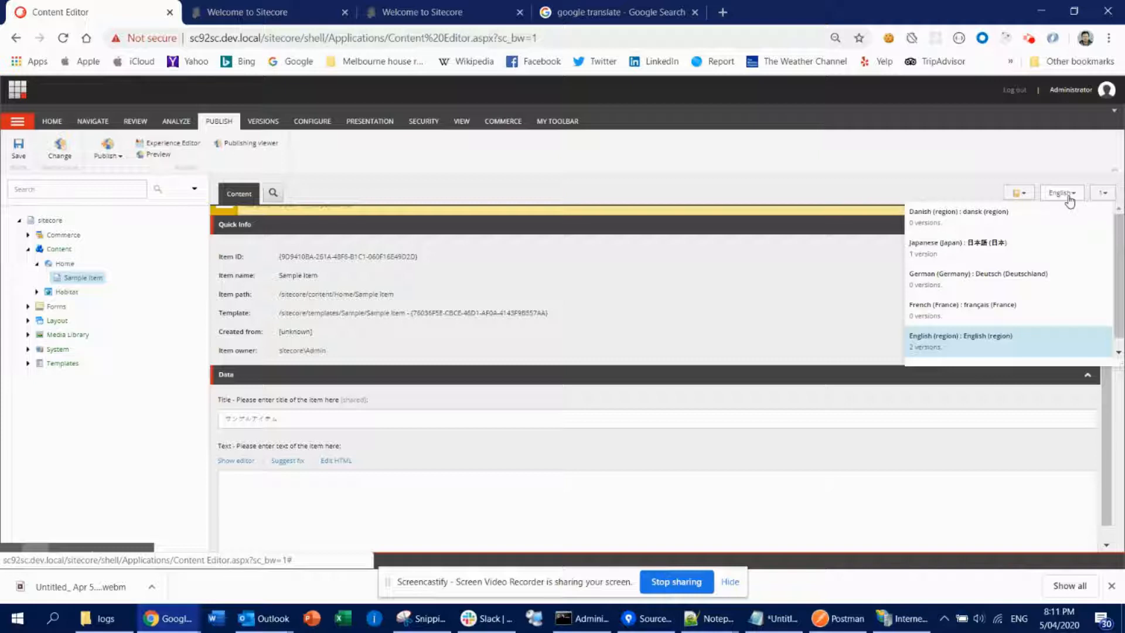
pyautogui.click(953, 249)
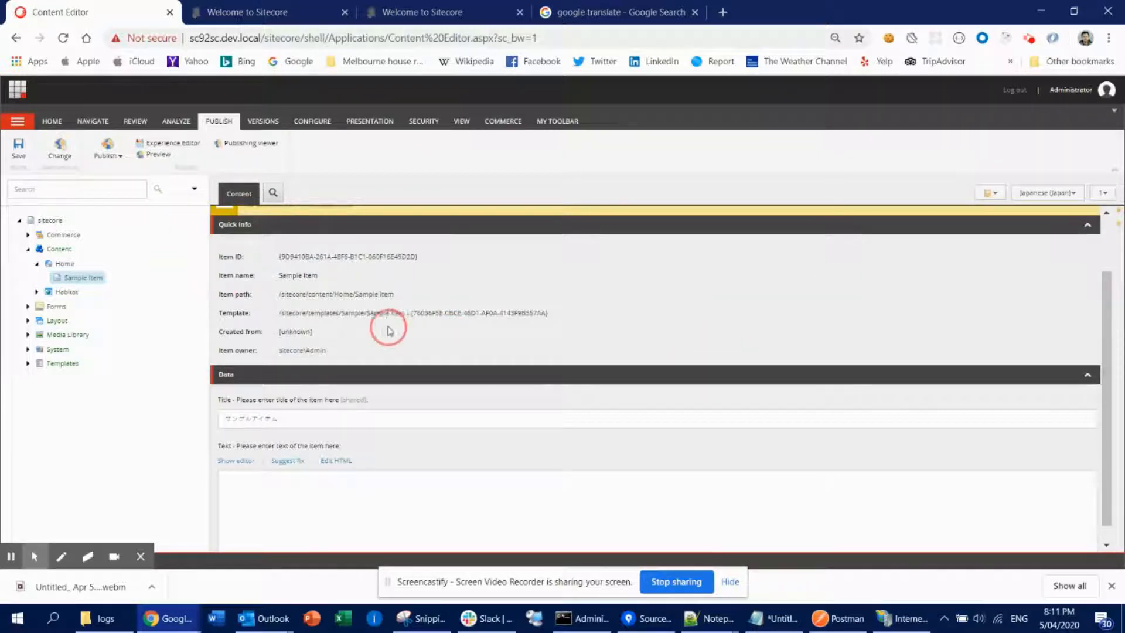
# - Open the Sample Item's template and clear the Title field's Shared flag, saving and confirming the prompt
pyautogui.click(385, 314)
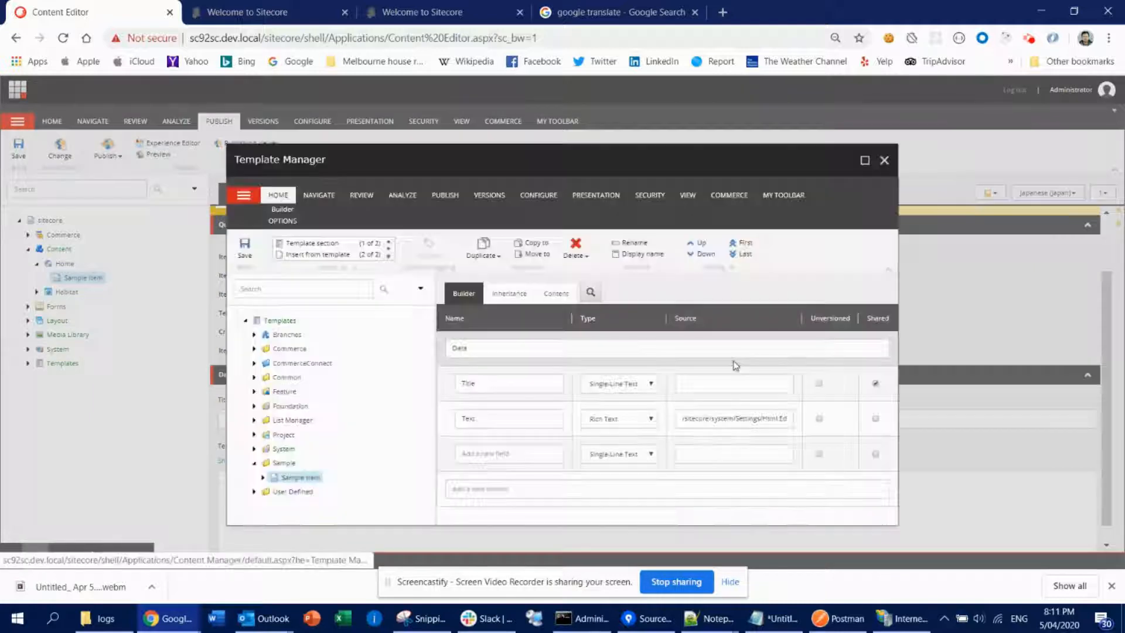
pyautogui.click(875, 383)
pyautogui.click(244, 247)
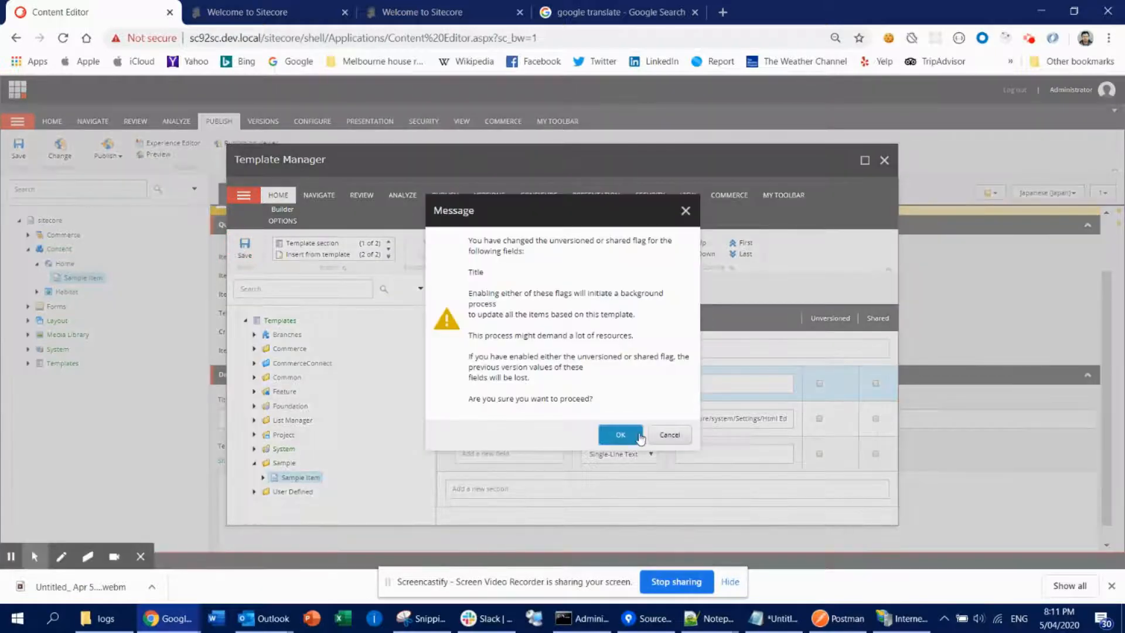
pyautogui.click(625, 436)
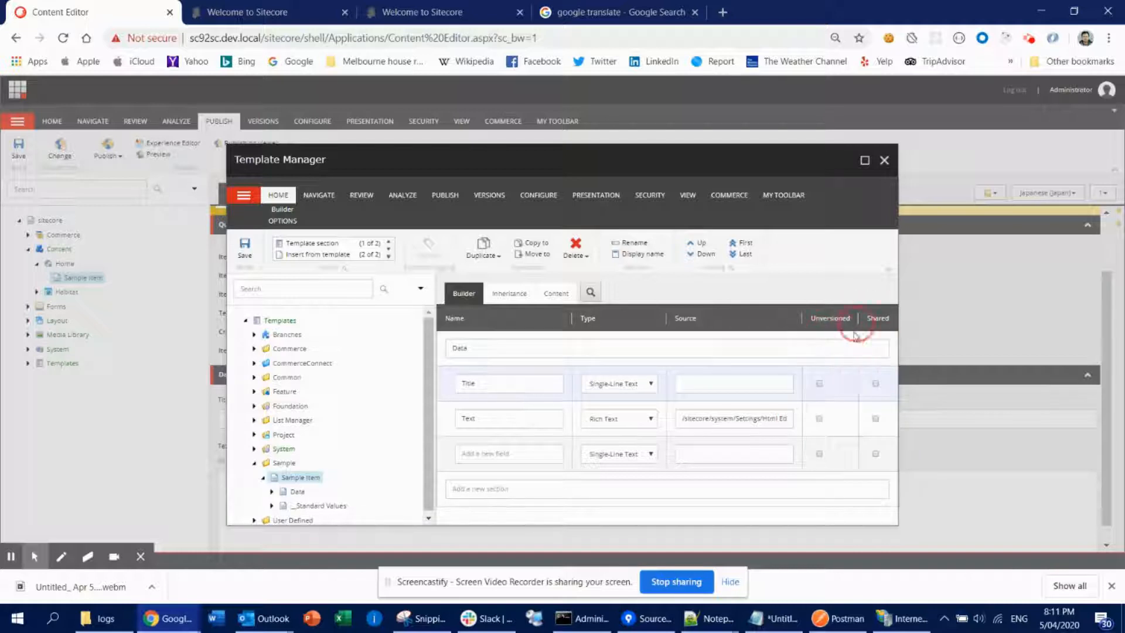
# - Mark the Title field as Unversioned, save the template confirming the prompt, and close the Template Manager
pyautogui.click(819, 383)
pyautogui.click(244, 246)
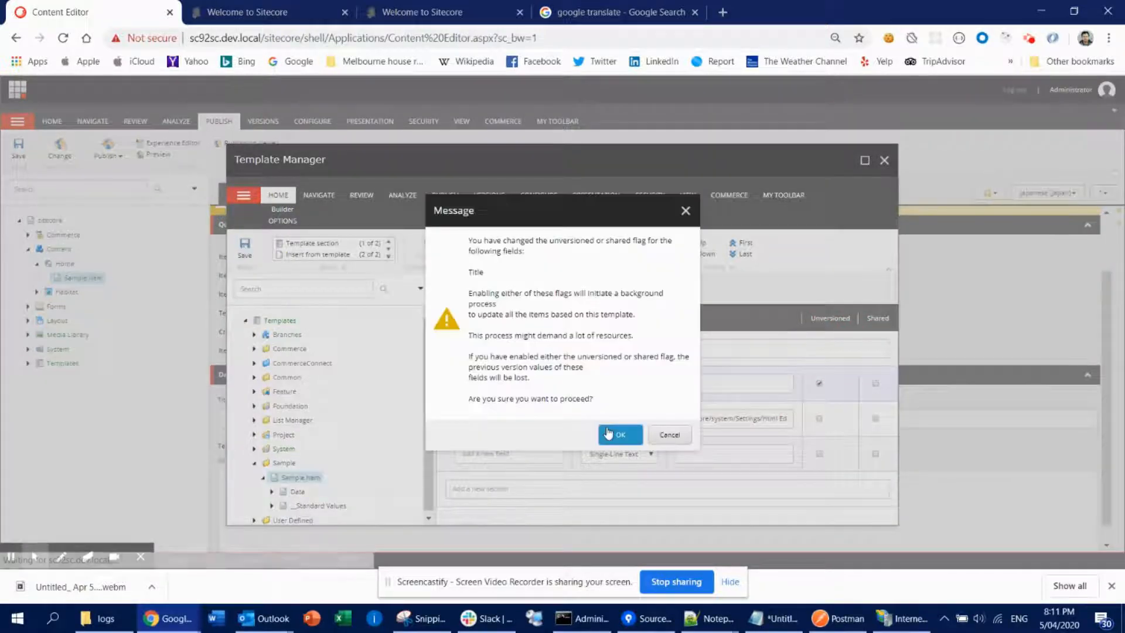
pyautogui.click(615, 436)
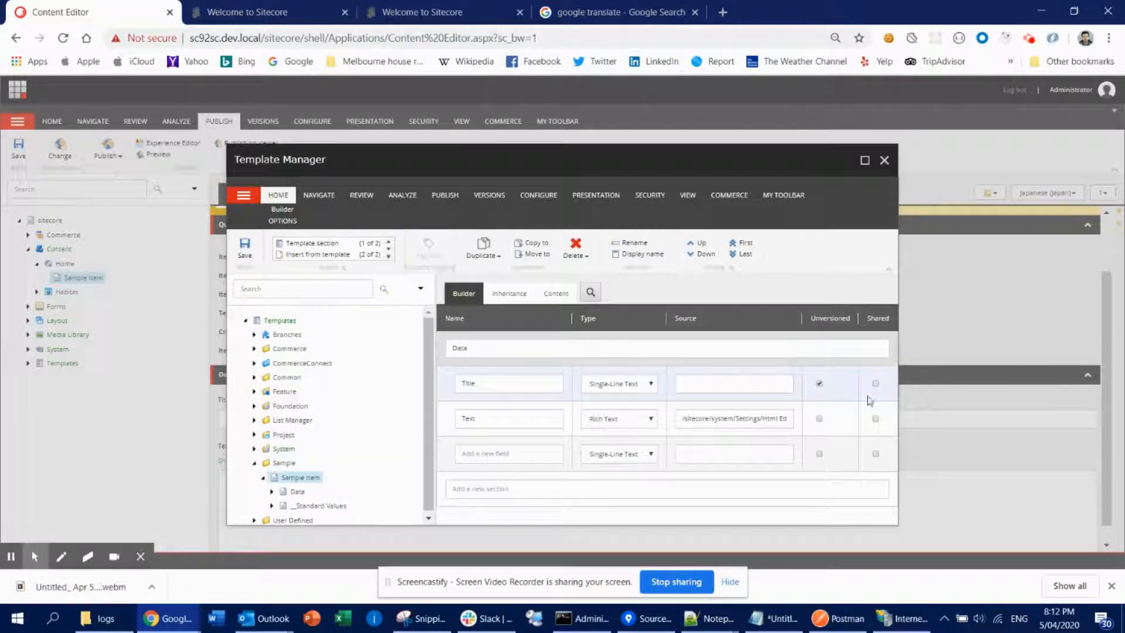
pyautogui.click(884, 160)
# - Switch the Sample Item's content view to the English language
pyautogui.scroll(-1, 345, 343)
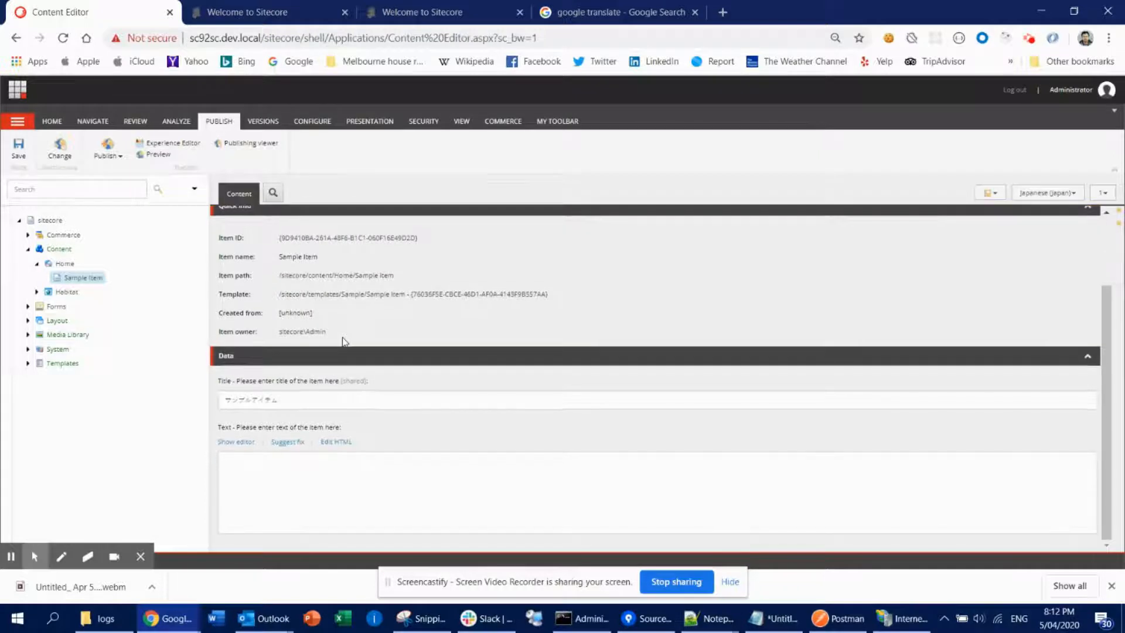
pyautogui.doubleClick(336, 403)
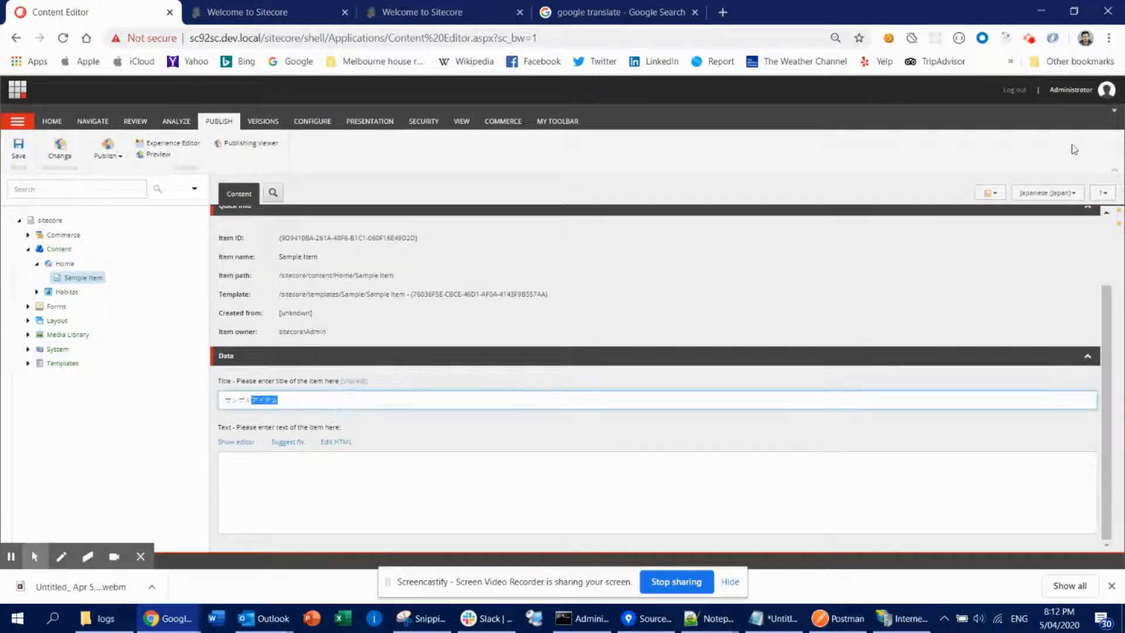
pyautogui.click(1048, 193)
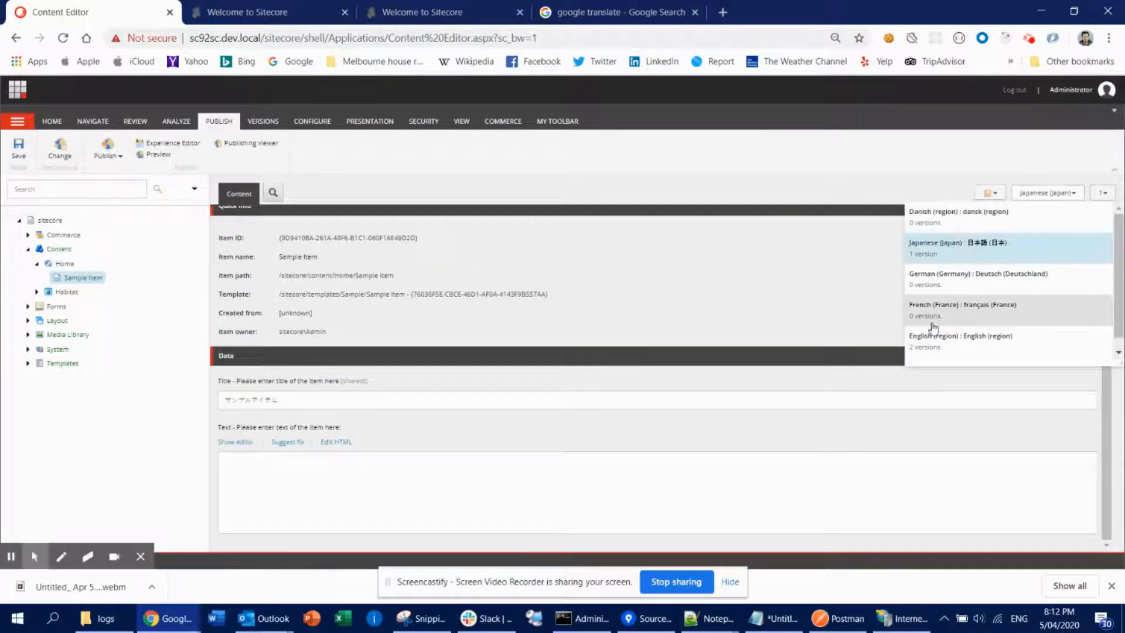
pyautogui.click(941, 344)
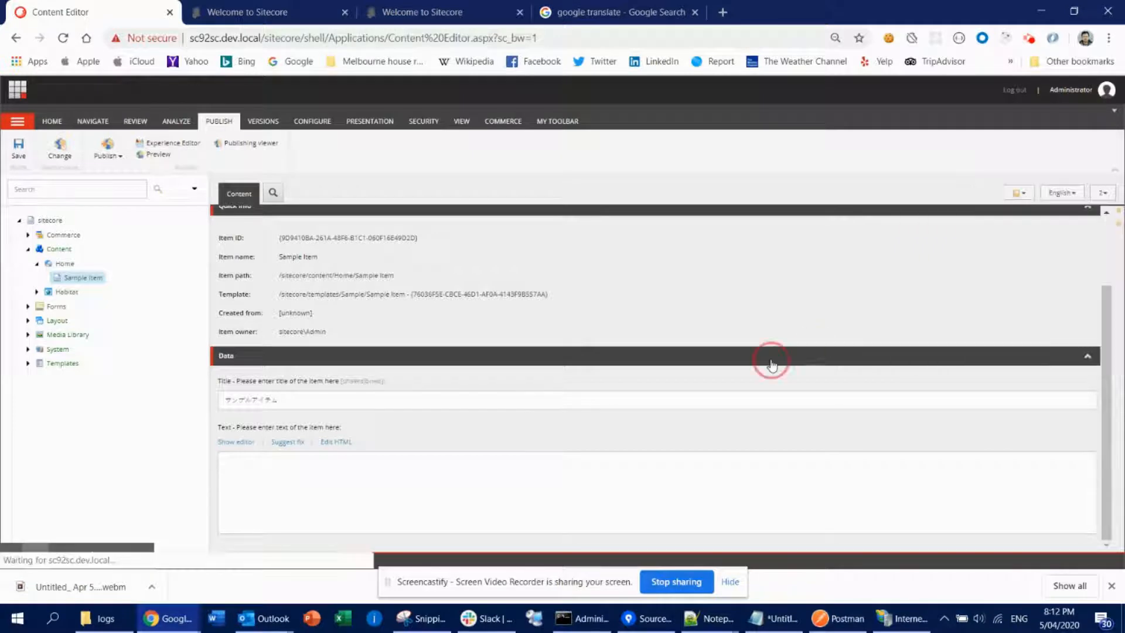
# - Replace the English Title field text with sample item and save the item
pyautogui.click(377, 400)
pyautogui.doubleClick(377, 401)
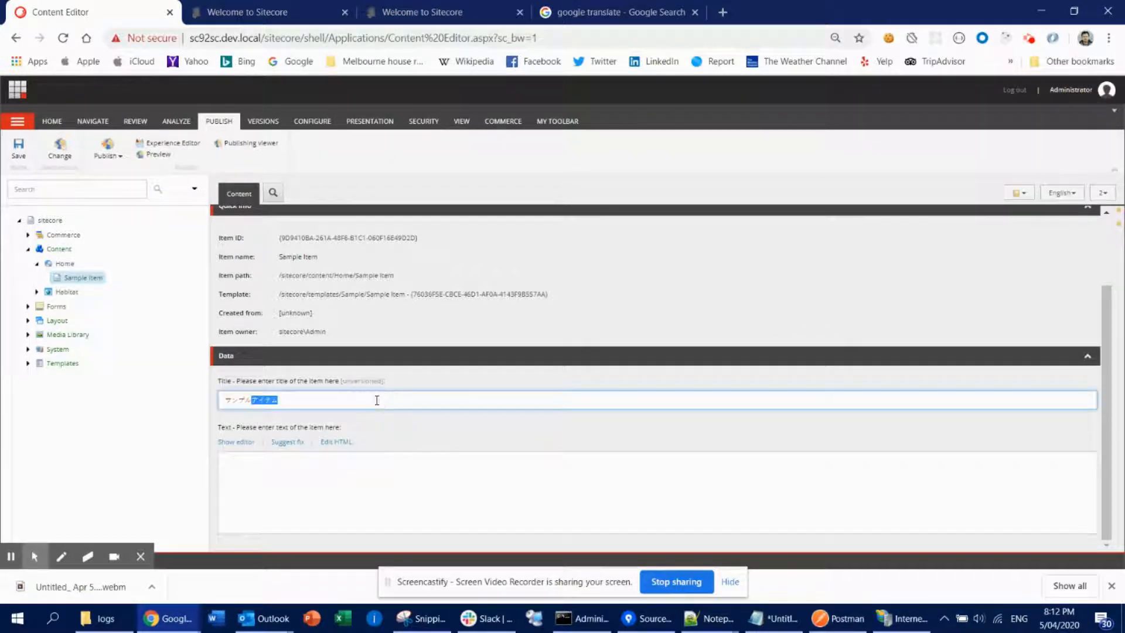
pyautogui.hotkey('ctrl', 'a')
pyautogui.write('sample')
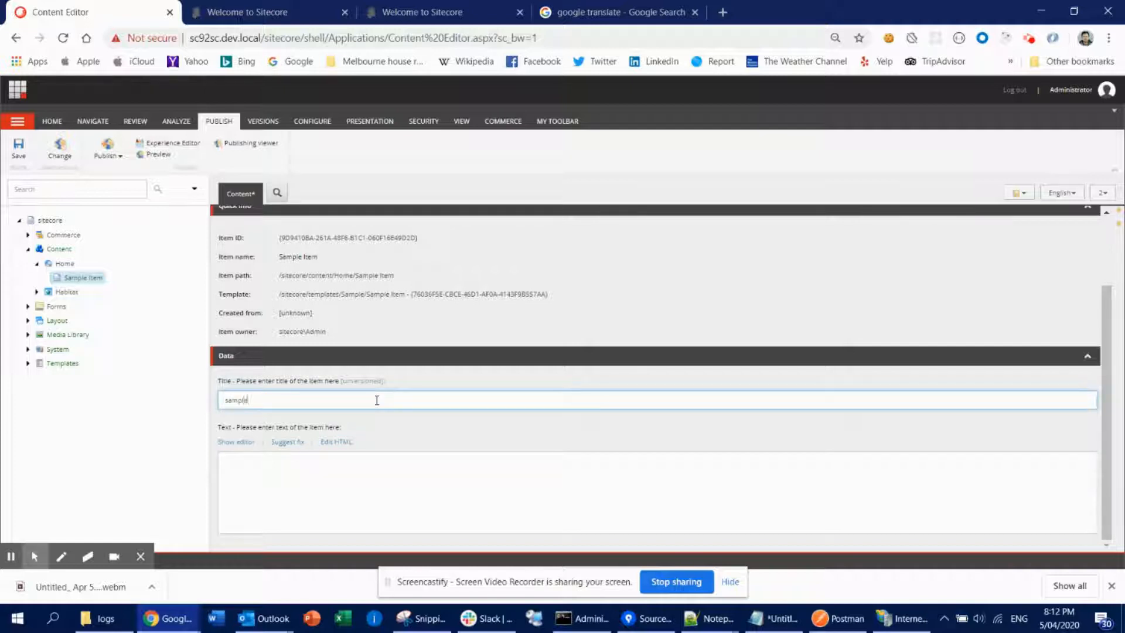
pyautogui.write(' item')
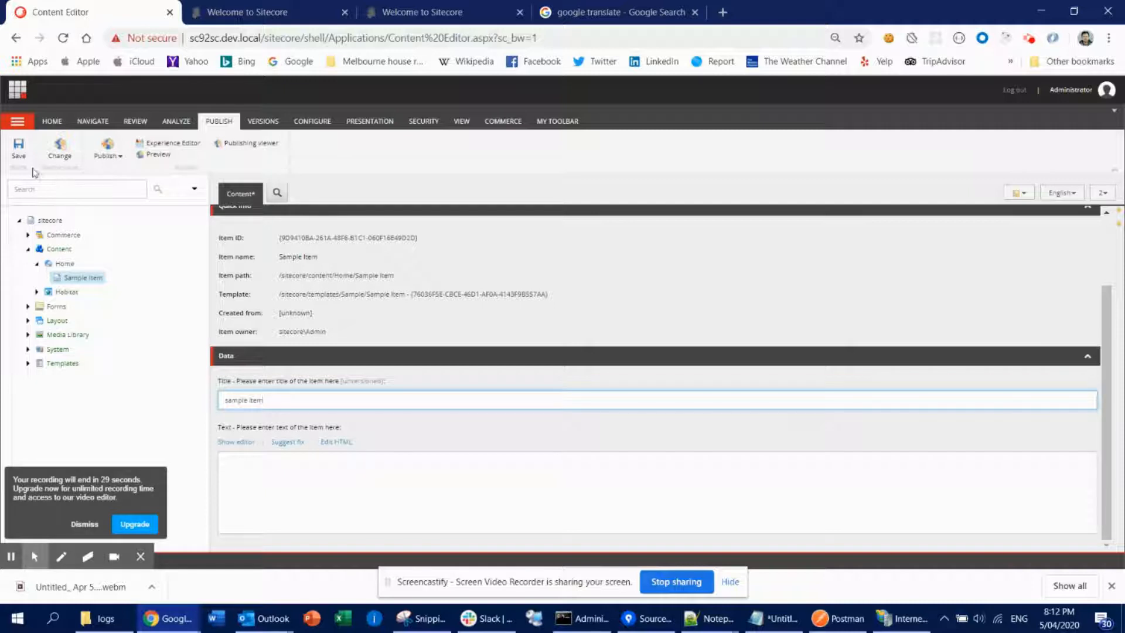
pyautogui.click(19, 148)
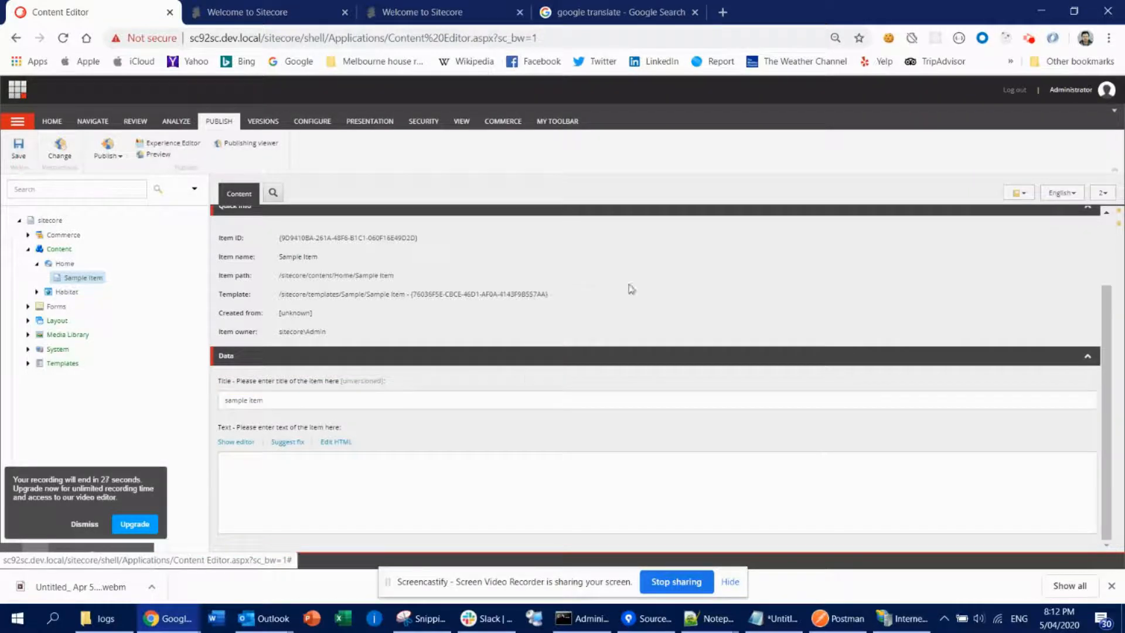
# - Compare the Title field between the Japanese (Japan) and English languages of the Sample Item
pyautogui.click(1061, 193)
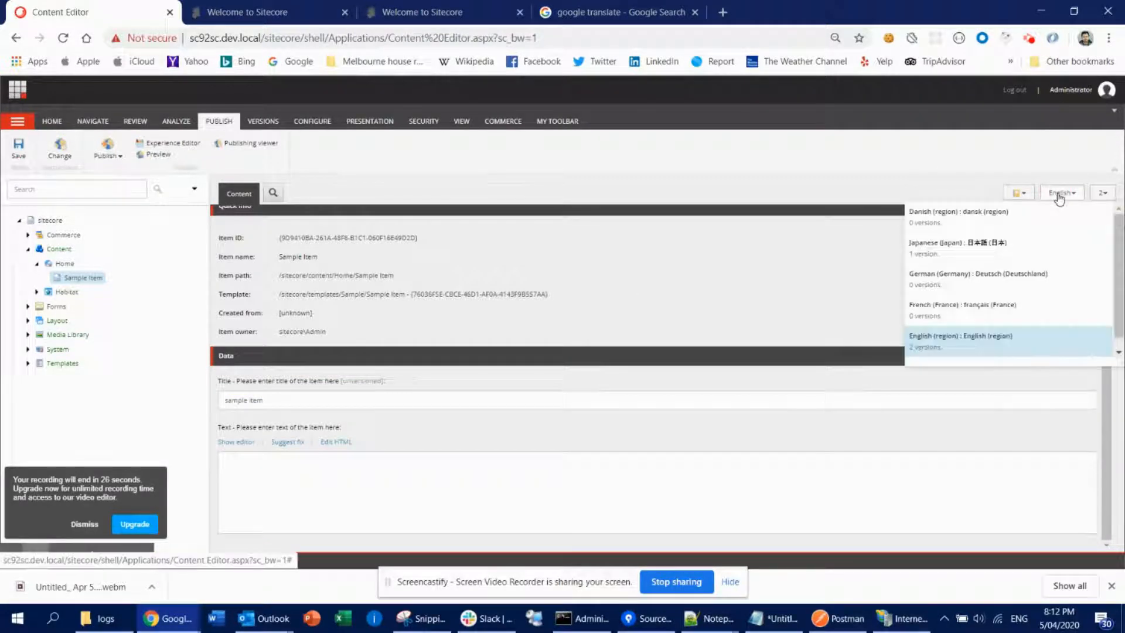
pyautogui.click(946, 253)
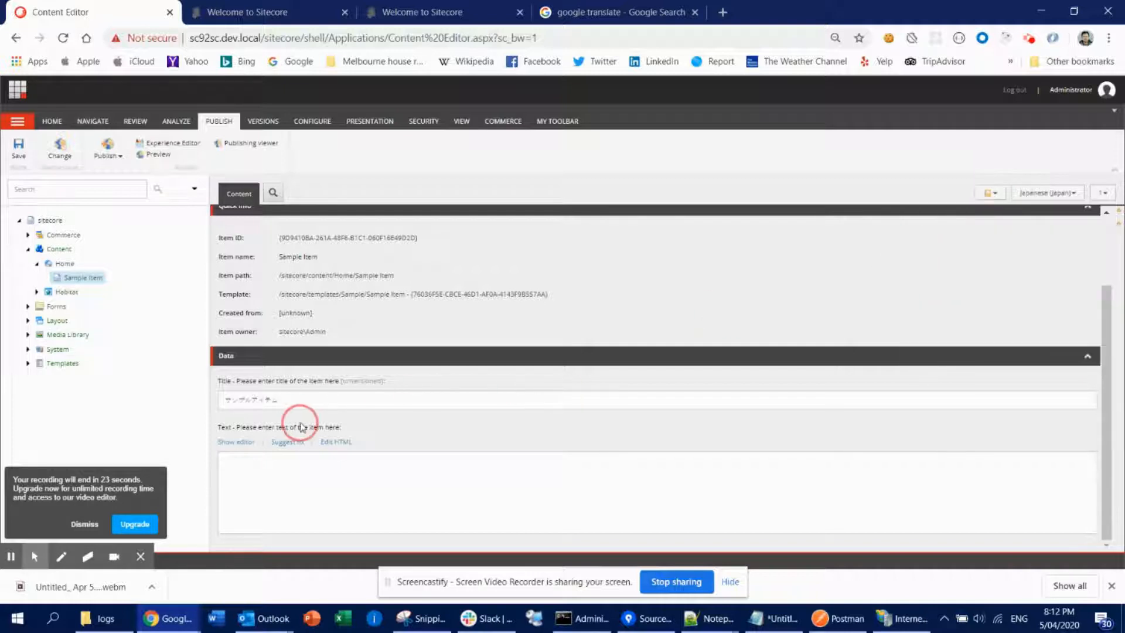
pyautogui.click(1063, 194)
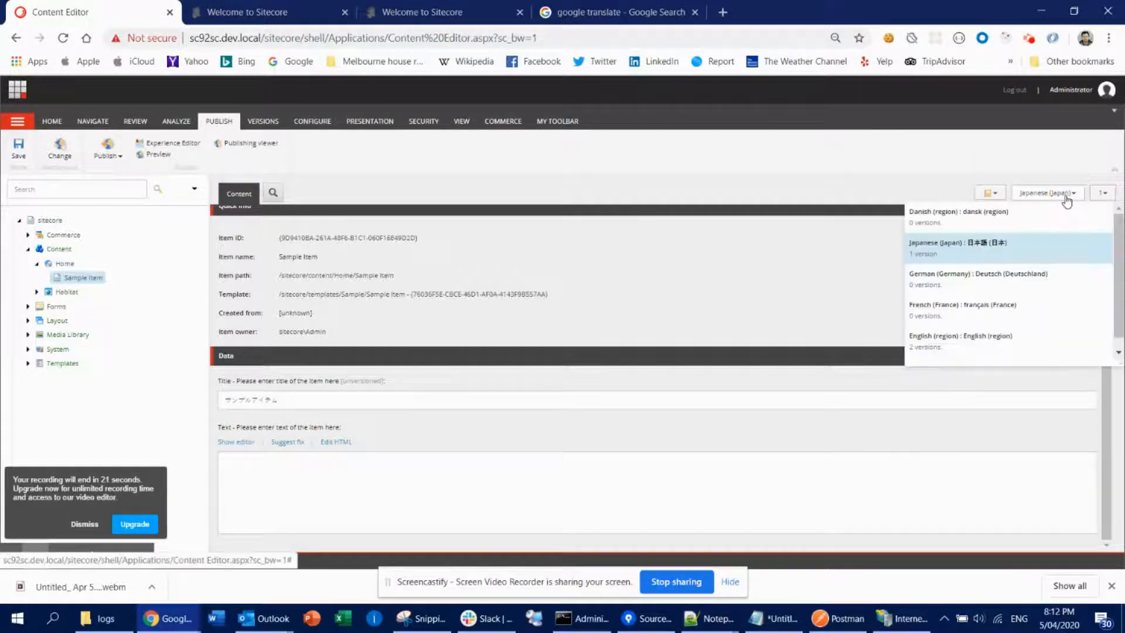
pyautogui.click(933, 338)
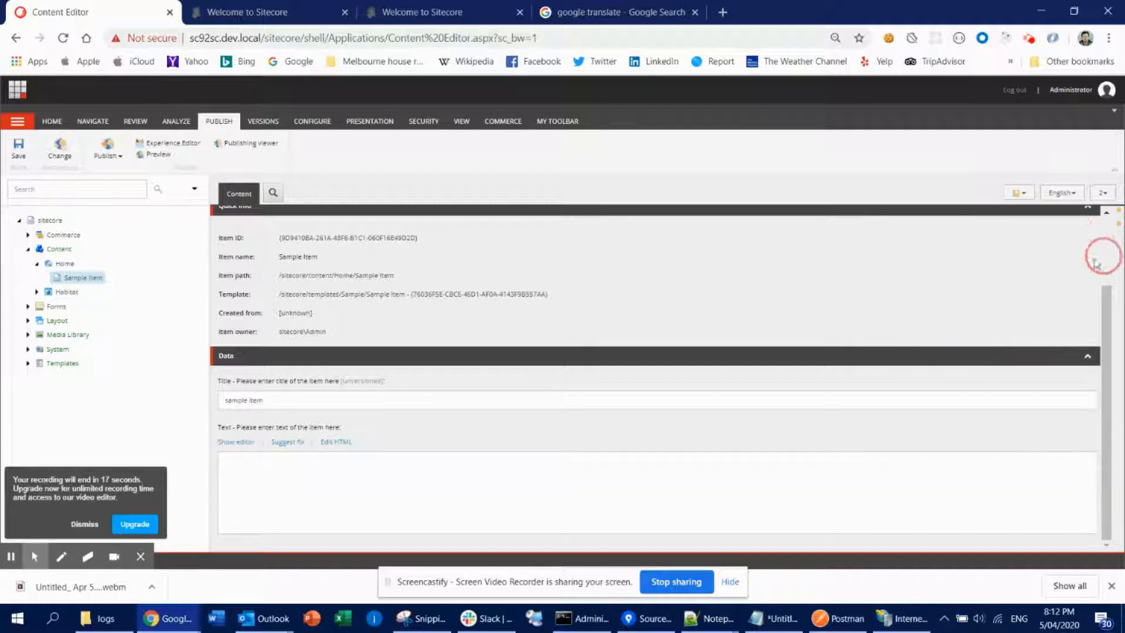
# - Add a new English version of the Sample Item, append - v3 to its Title, and save
pyautogui.click(1103, 199)
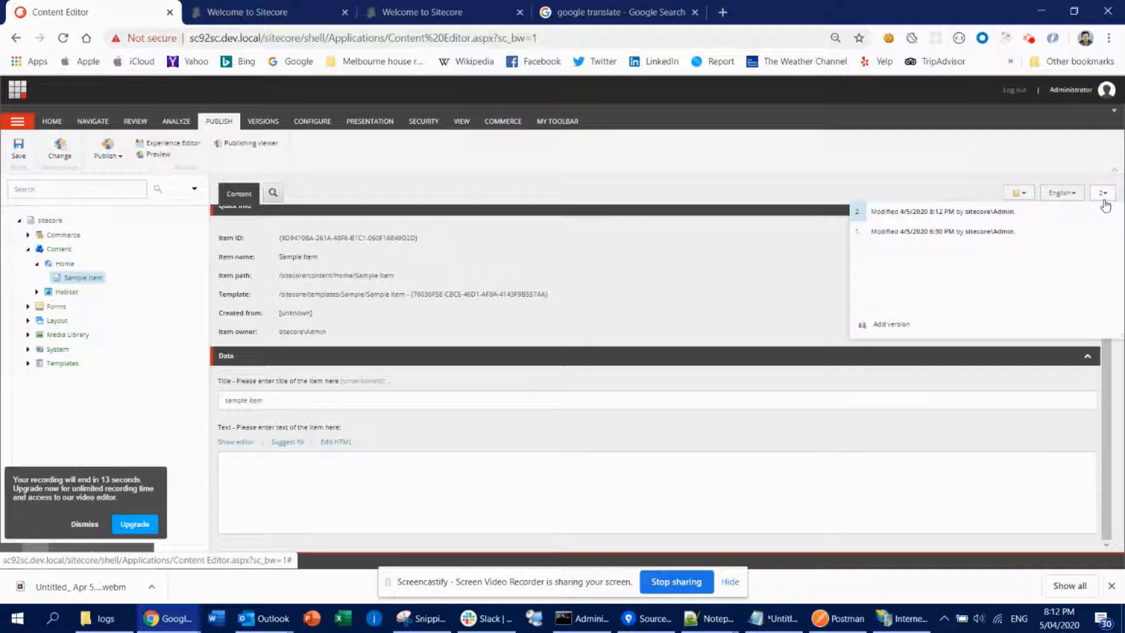
pyautogui.click(896, 327)
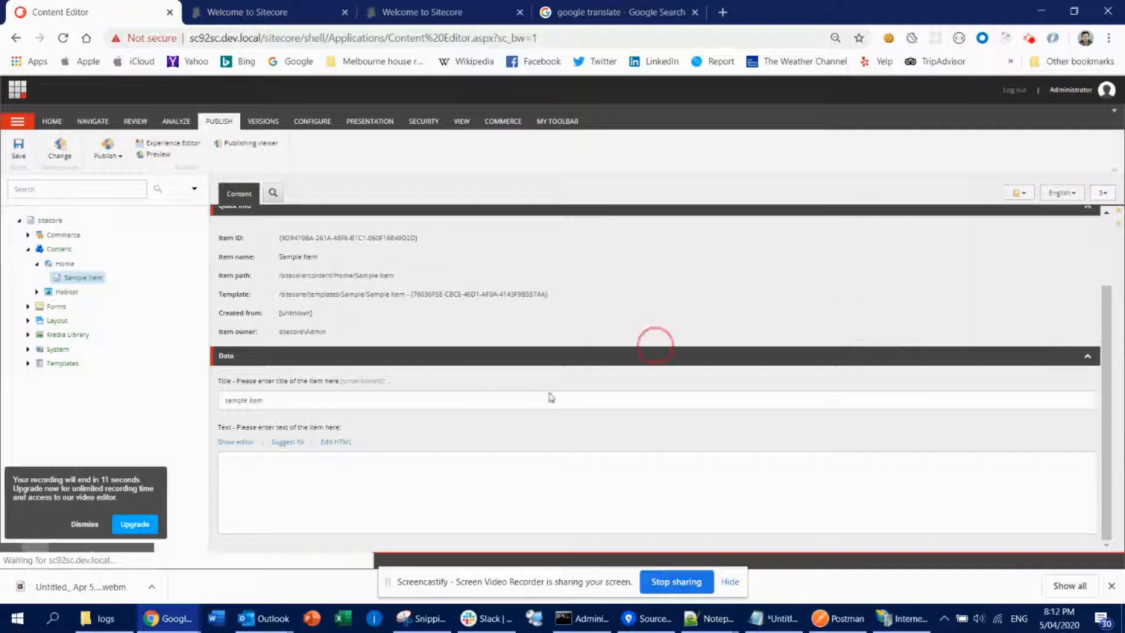
pyautogui.click(341, 400)
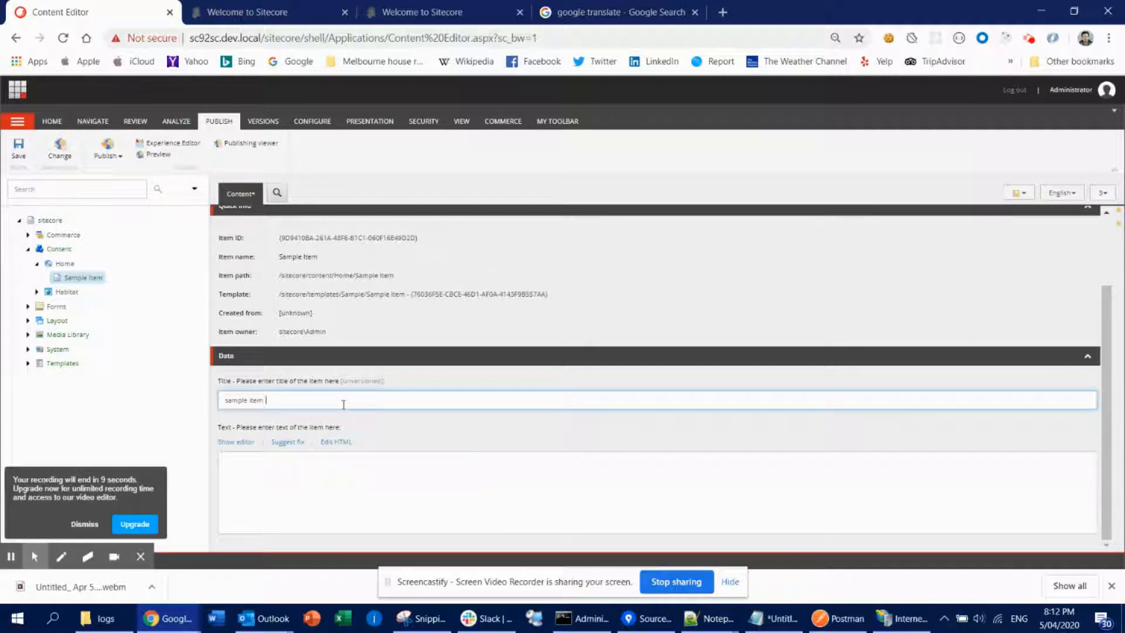
pyautogui.write('- v3')
pyautogui.click(19, 151)
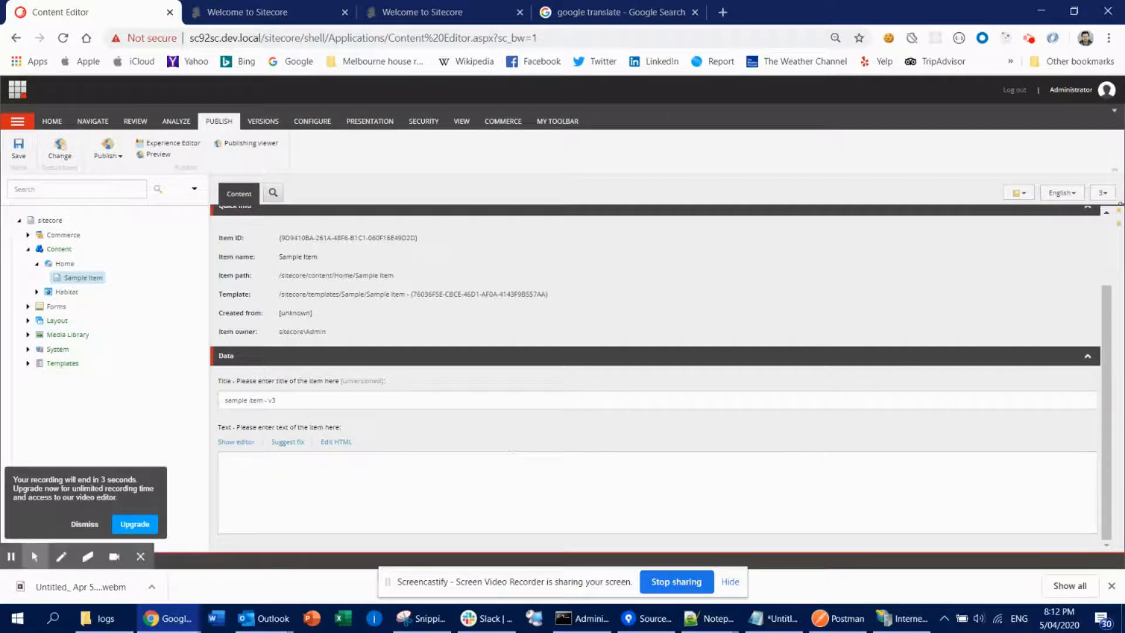
# - Switch between English versions 2 and 3 to compare their Title field values
pyautogui.click(1101, 193)
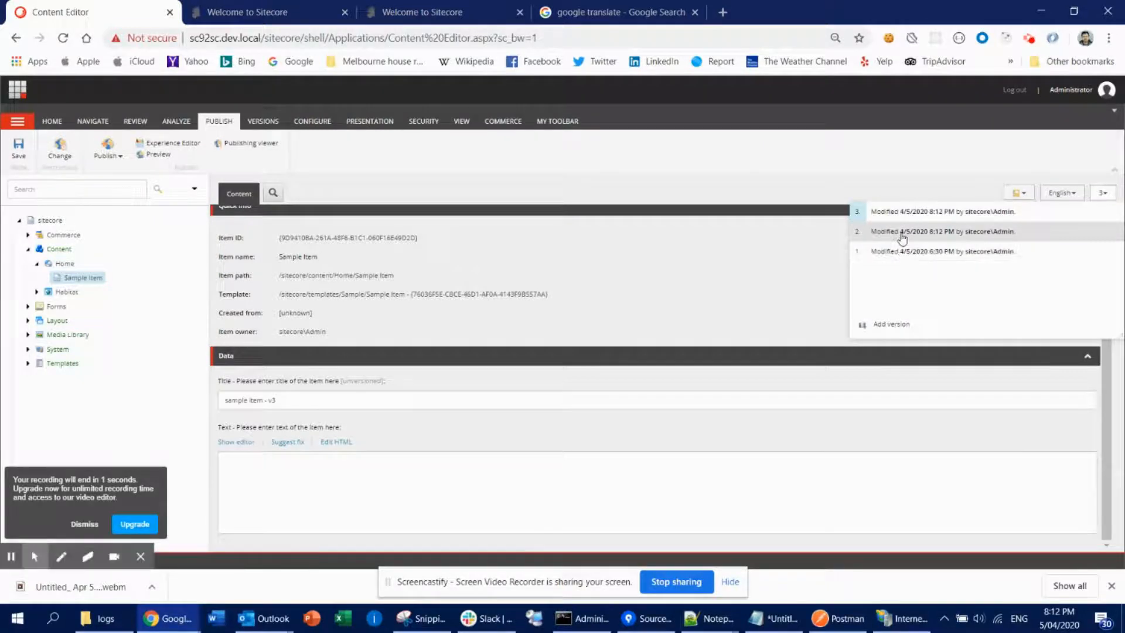
pyautogui.click(897, 232)
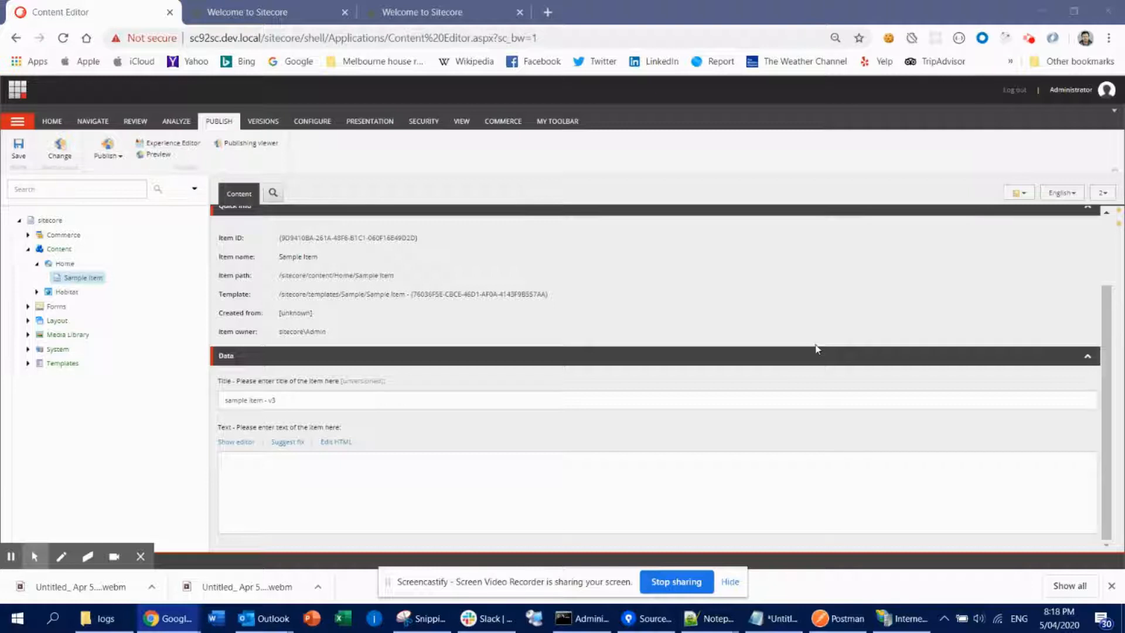
pyautogui.click(1102, 193)
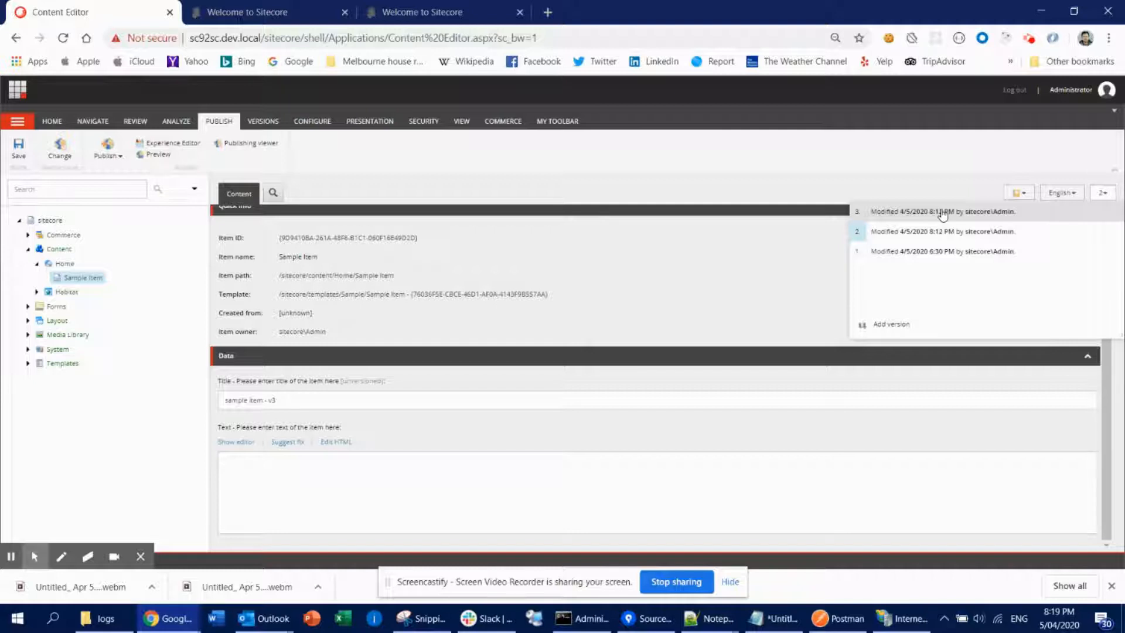
pyautogui.click(736, 261)
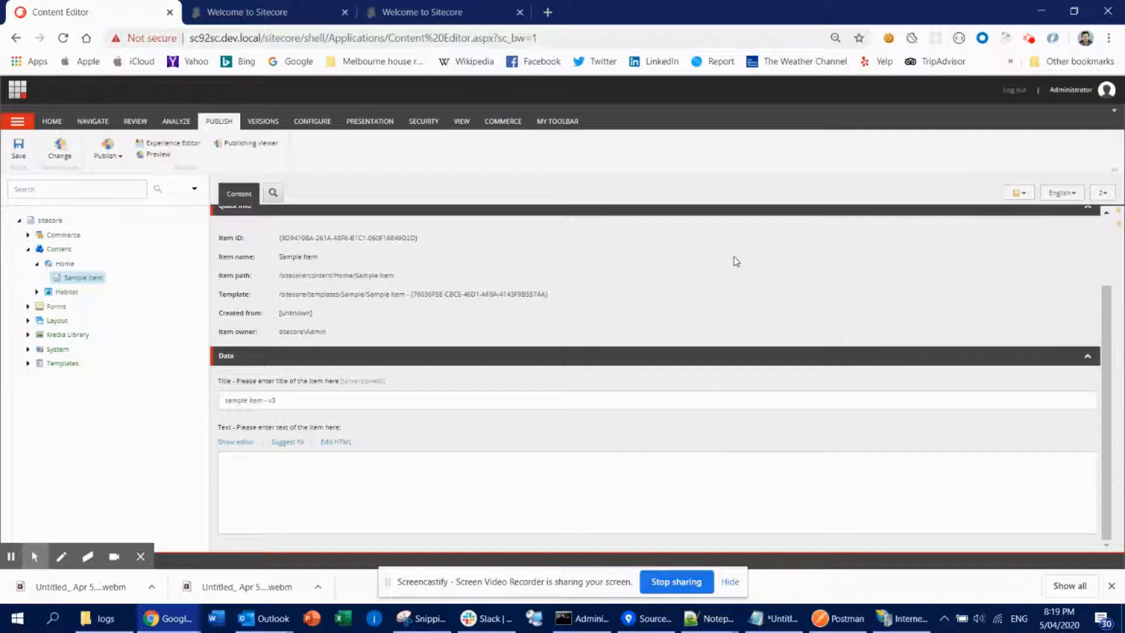
# - Open the Sample Item's template in the Template Manager to review the Title field flags, then close it
pyautogui.click(364, 295)
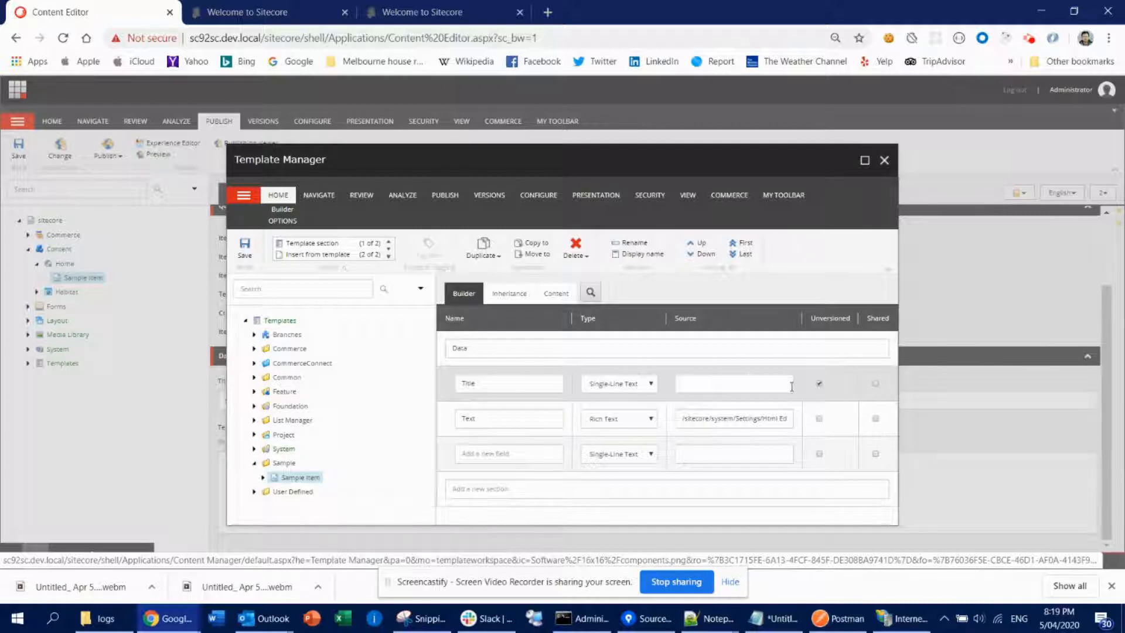
pyautogui.doubleClick(835, 317)
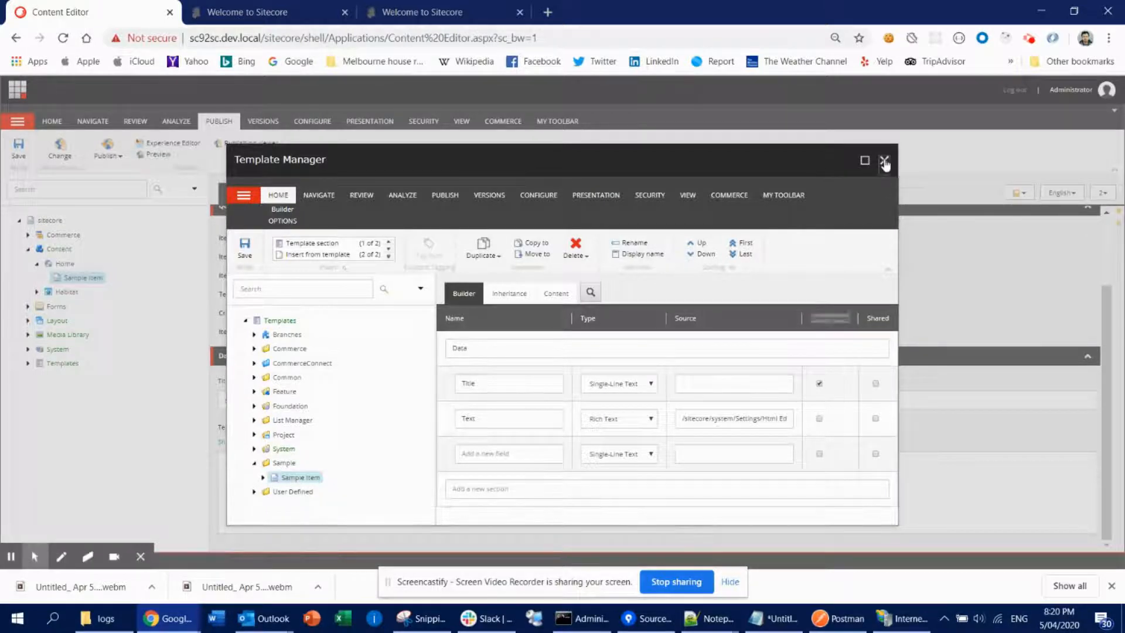
pyautogui.click(884, 161)
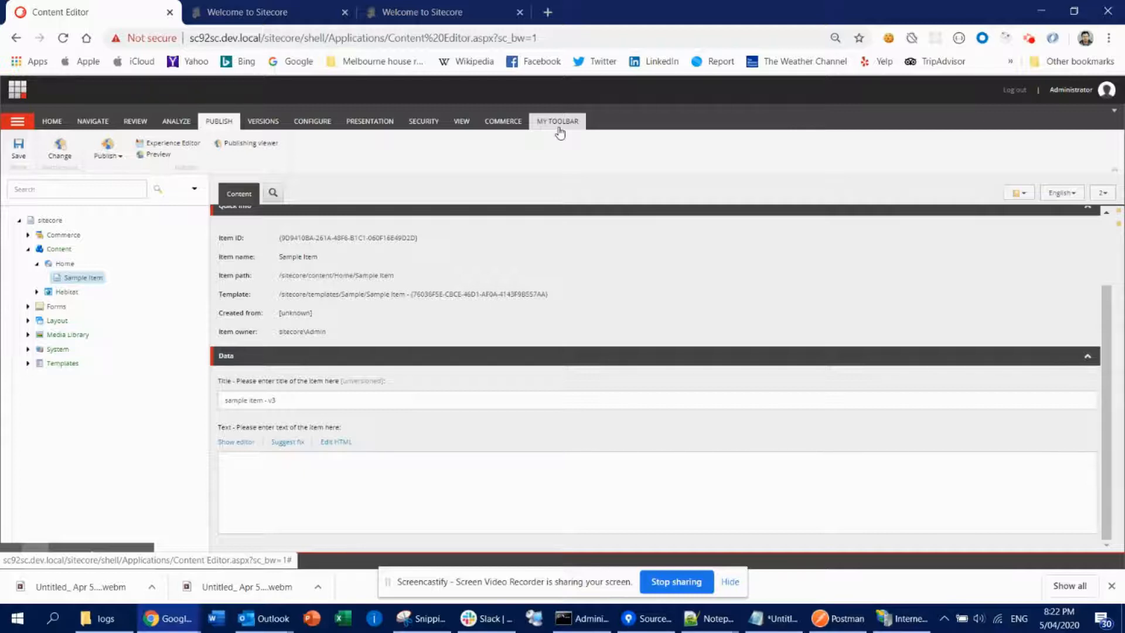
# - Create a new template named Registration in the Templates Sample folder based on the Standard template
pyautogui.click(344, 296)
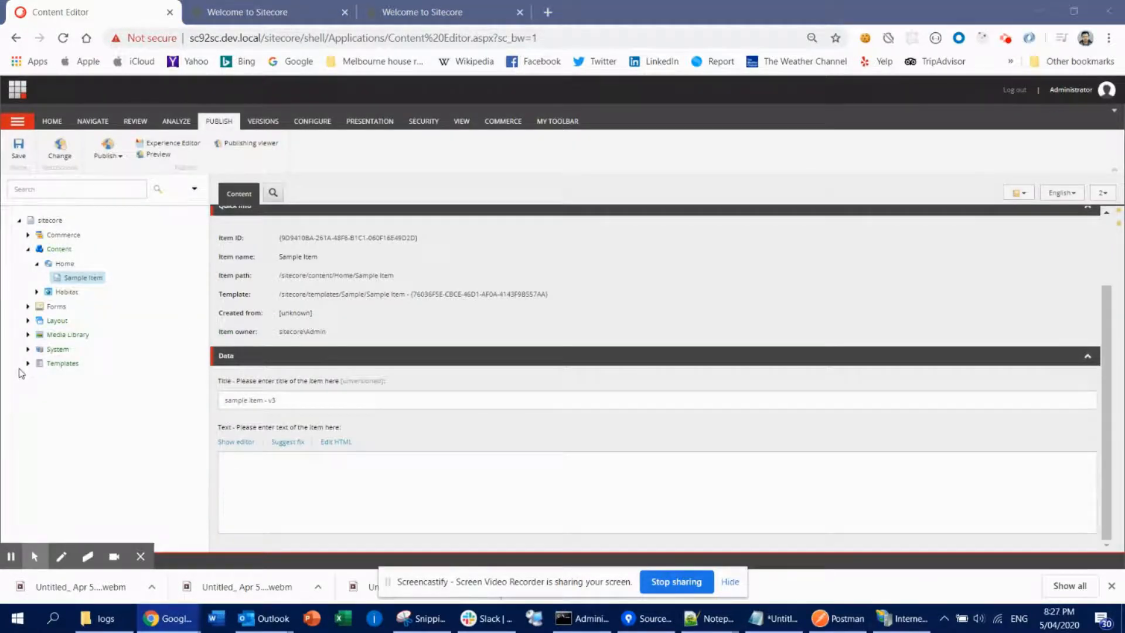
pyautogui.click(27, 363)
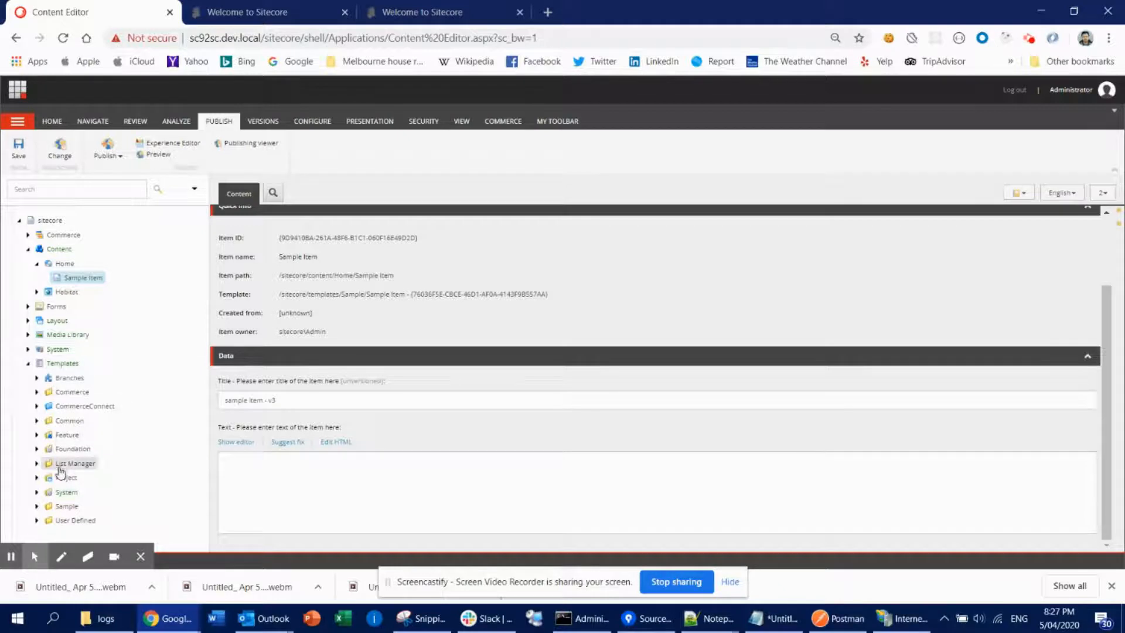
pyautogui.click(36, 507)
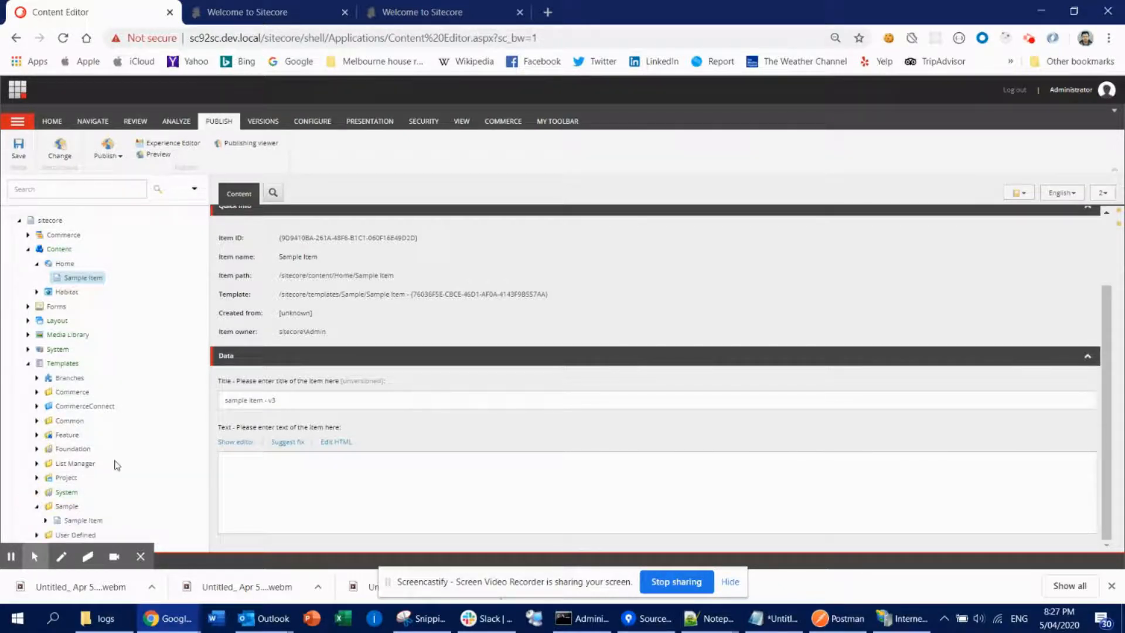
pyautogui.rightClick(68, 508)
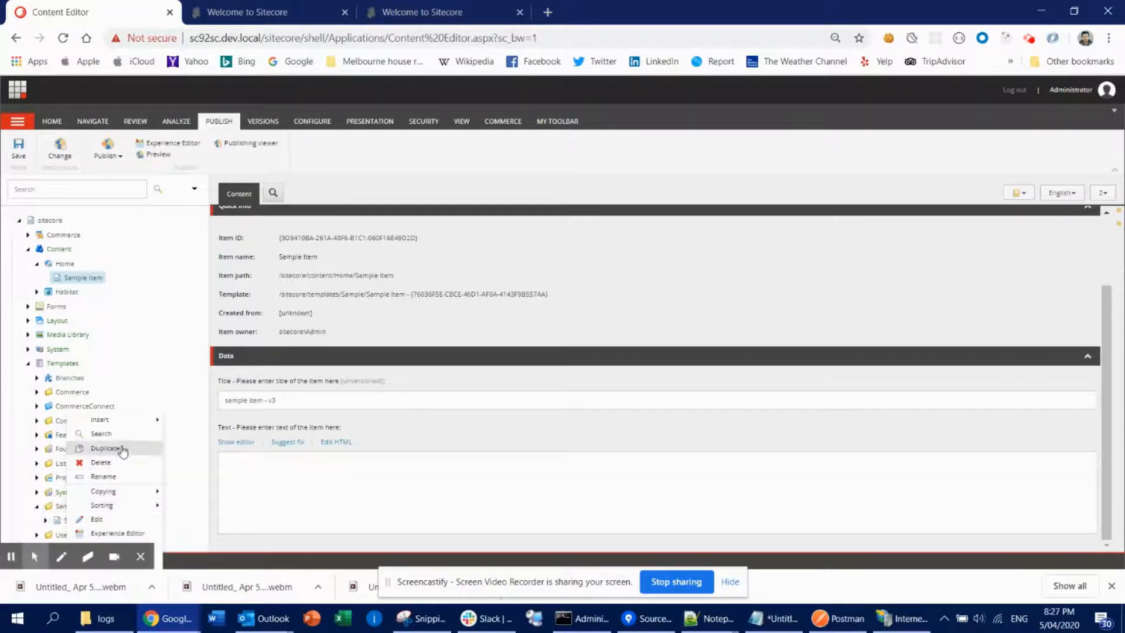
pyautogui.moveTo(143, 420)
pyautogui.click(201, 421)
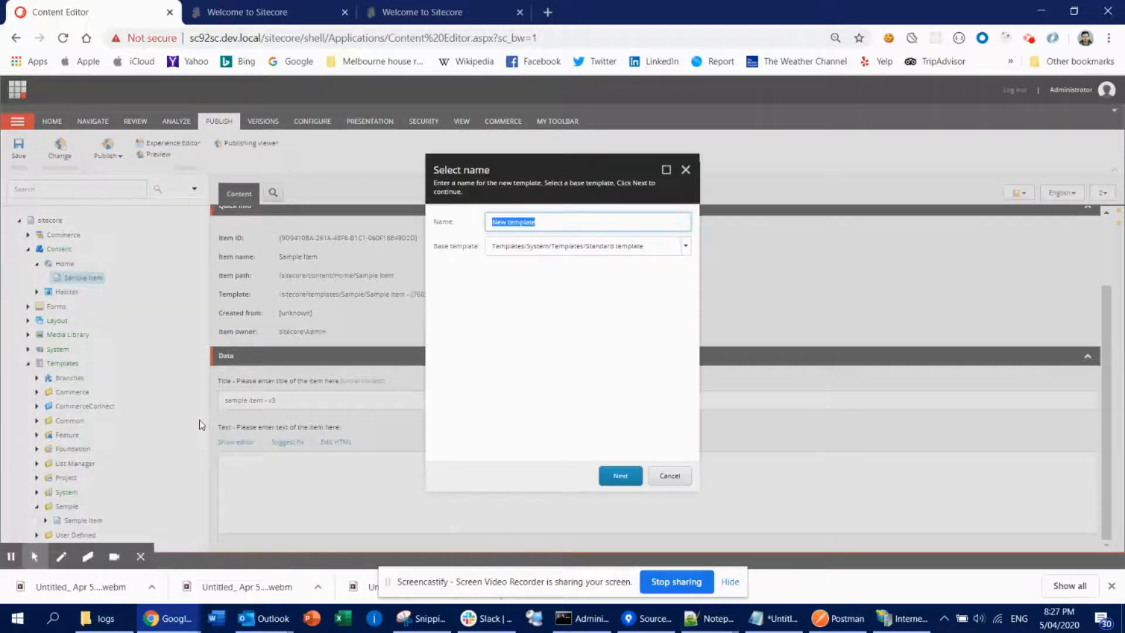
pyautogui.write('Regi')
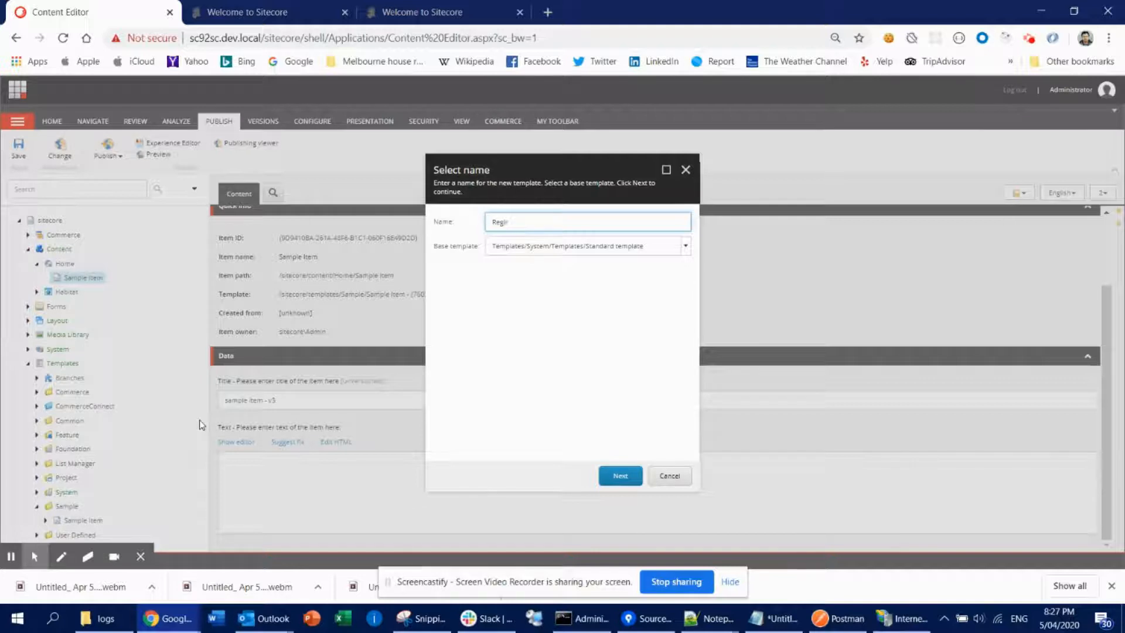
pyautogui.write('stration')
pyautogui.click(635, 476)
pyautogui.click(636, 476)
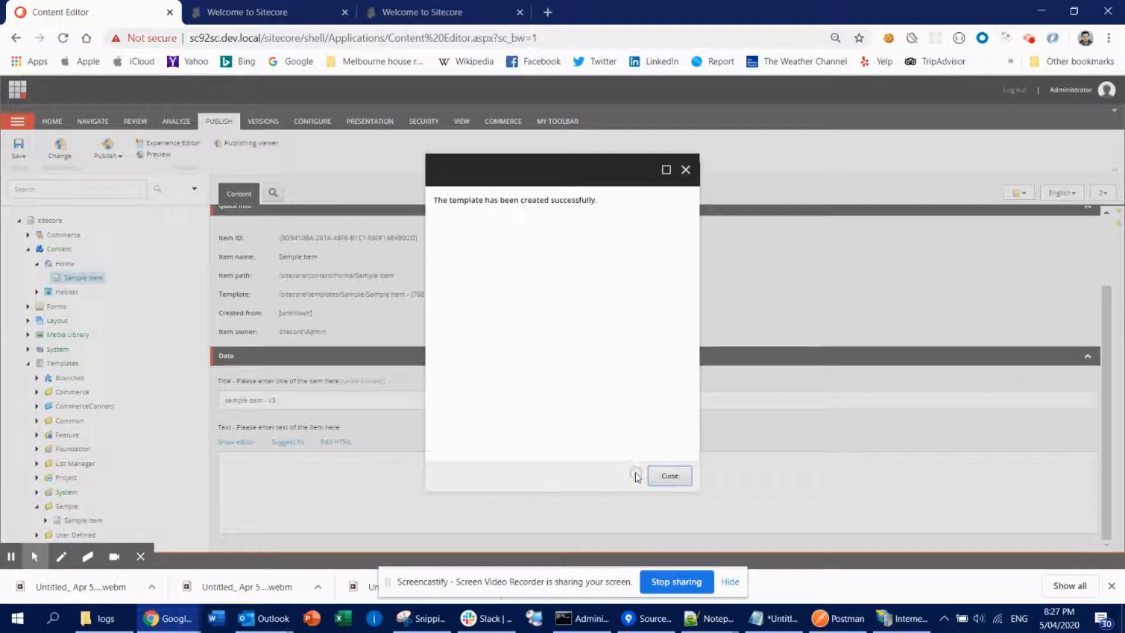
# - Add a section named Registration Area to the new Registration template
pyautogui.click(665, 475)
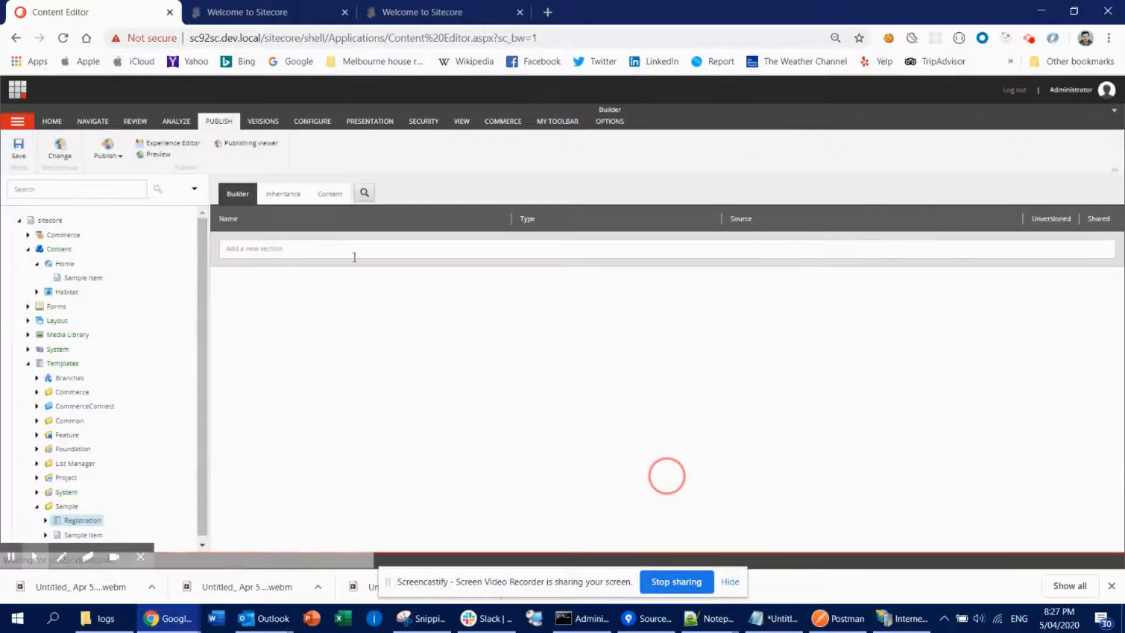
pyautogui.click(370, 253)
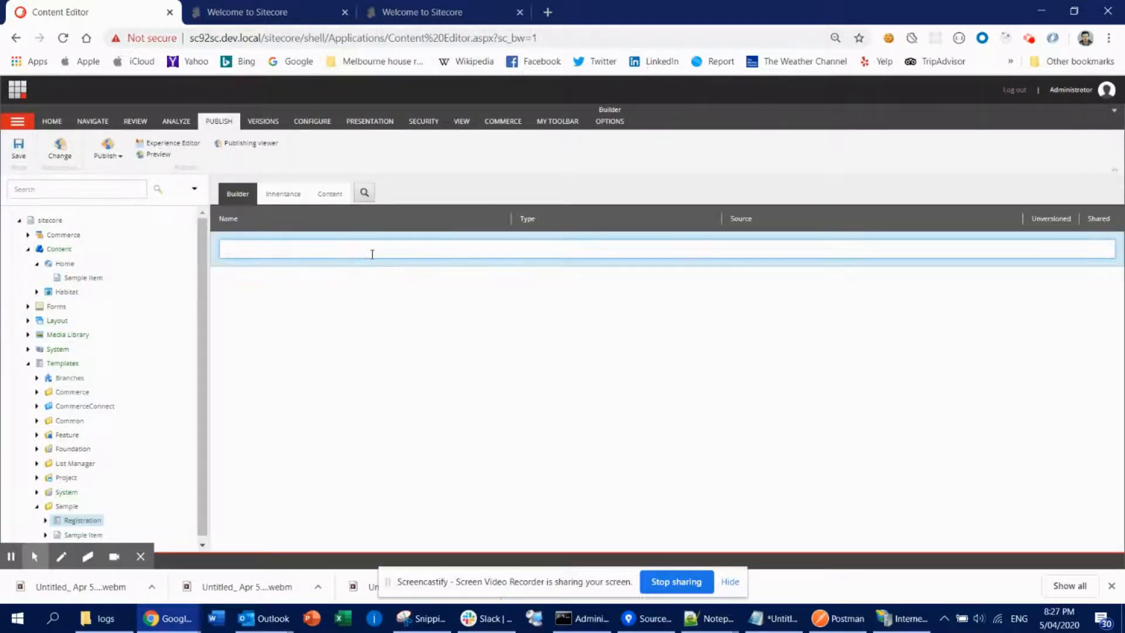
pyautogui.write('Reg')
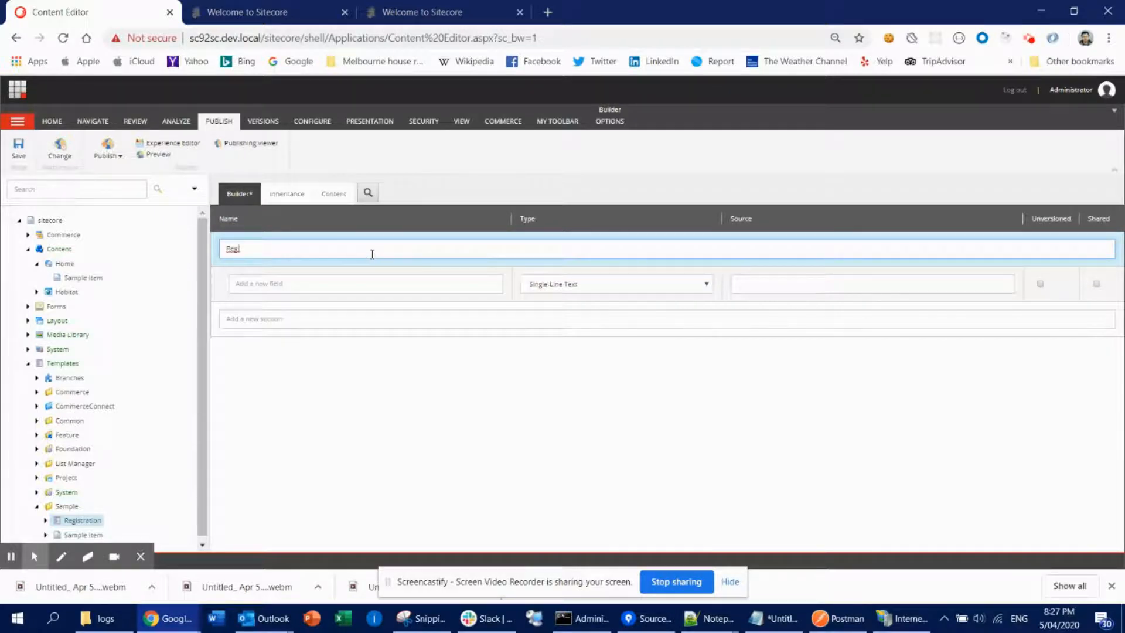
pyautogui.write('istration Area')
pyautogui.press('Tab')
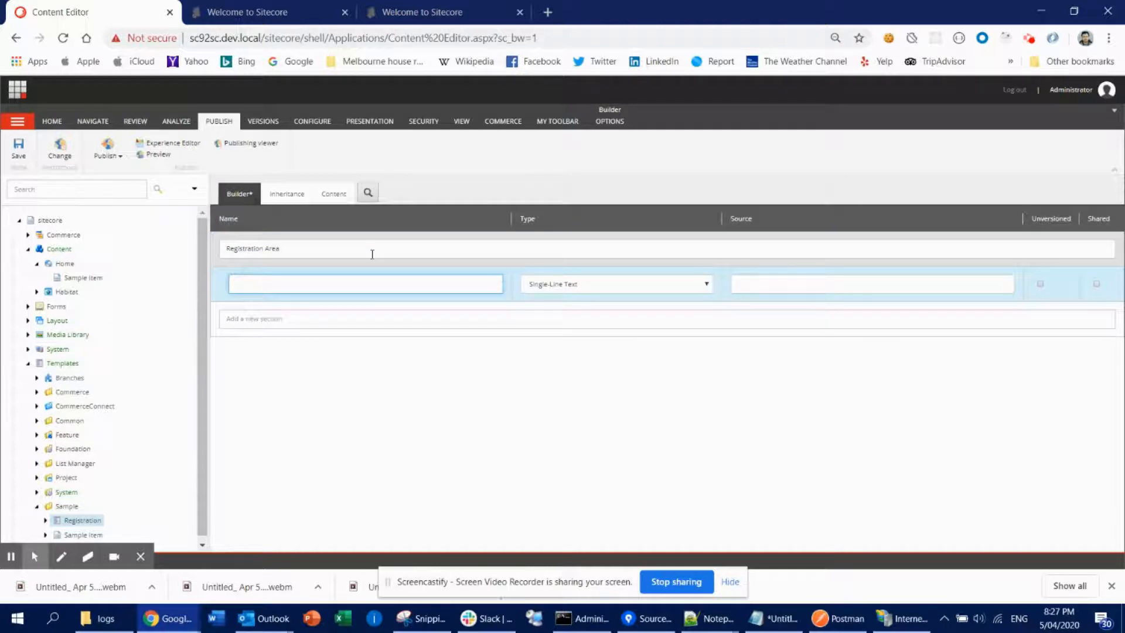
# - Add a Single-Line Text field named Name Label in the section and mark it Unversioned
pyautogui.write('Name')
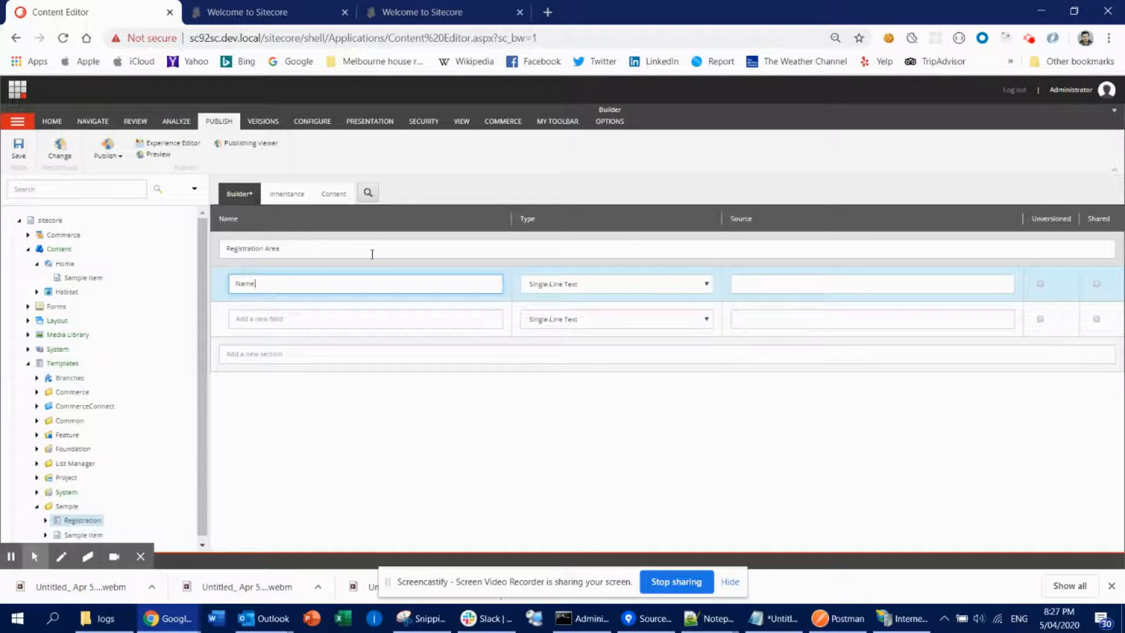
pyautogui.write(' Label')
pyautogui.press('Tab')
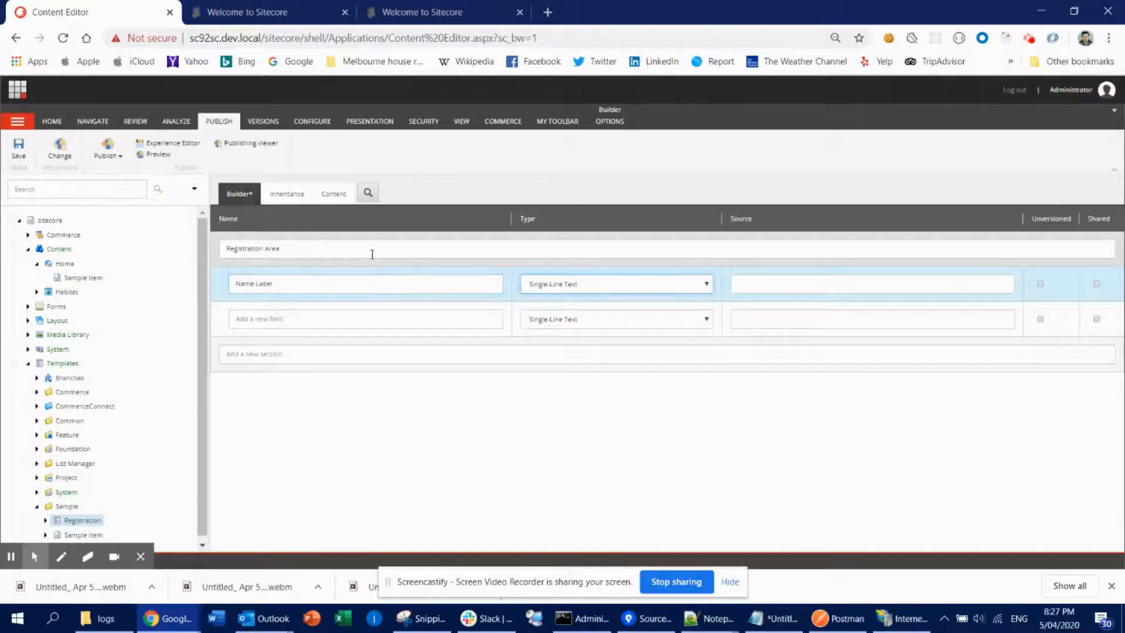
pyautogui.press('Tab')
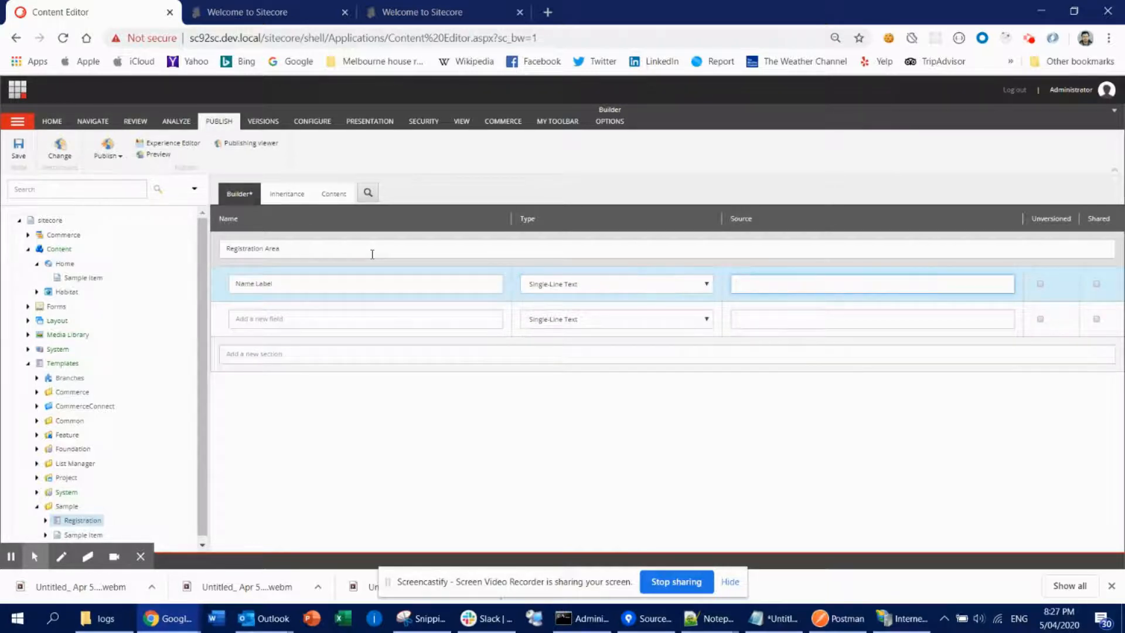
pyautogui.click(1040, 285)
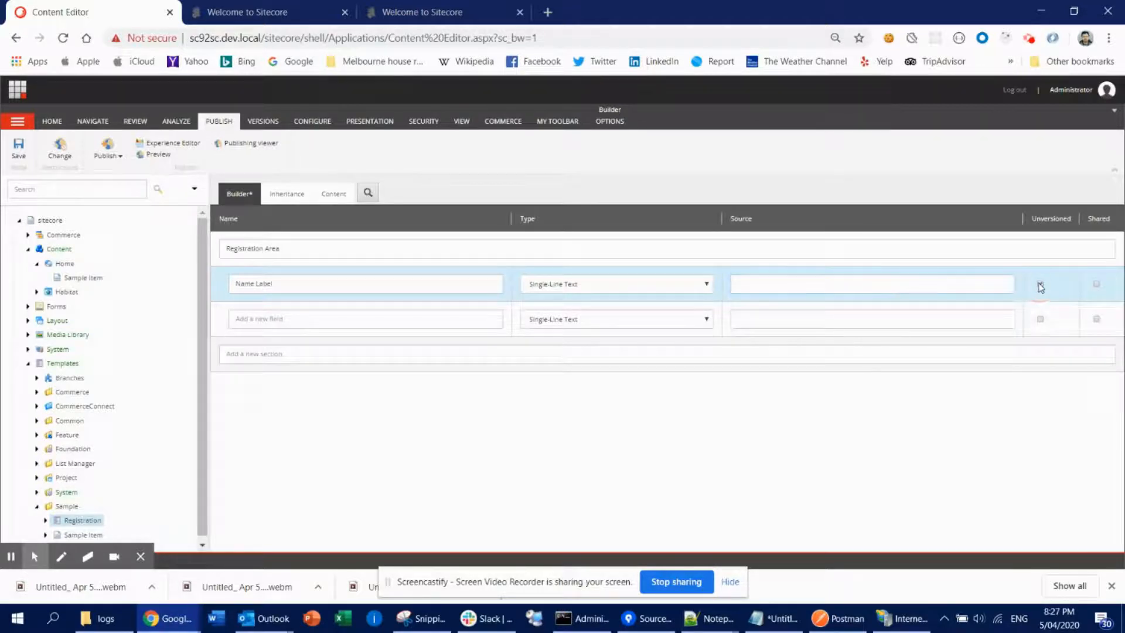
# - Add a Single-Line Text field named Name below Name Label
pyautogui.click(349, 319)
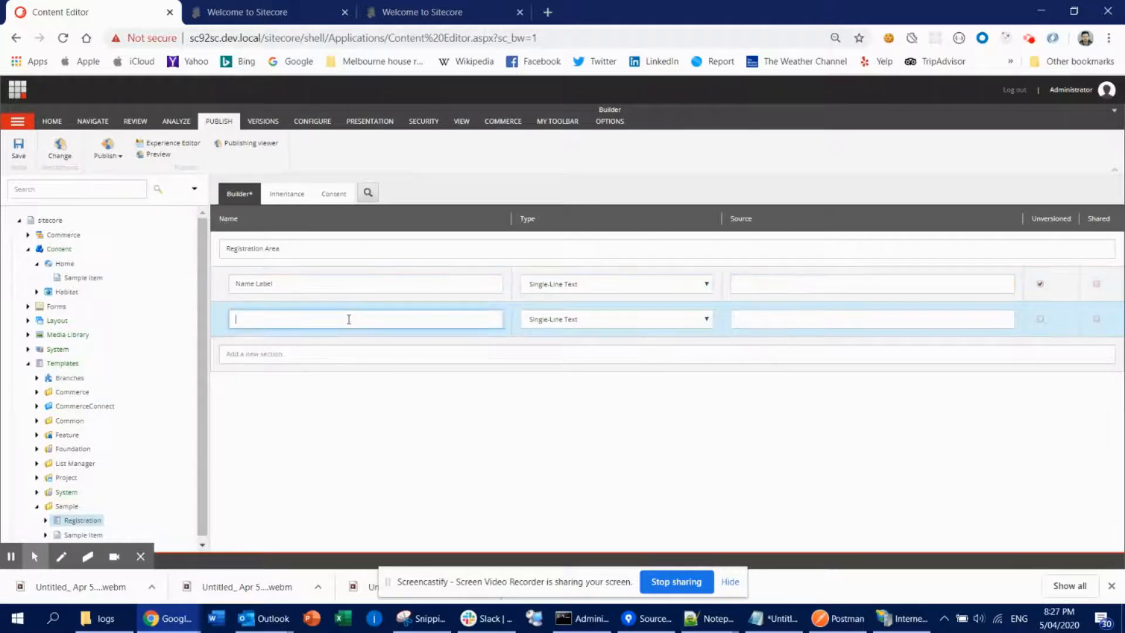
pyautogui.write('Name')
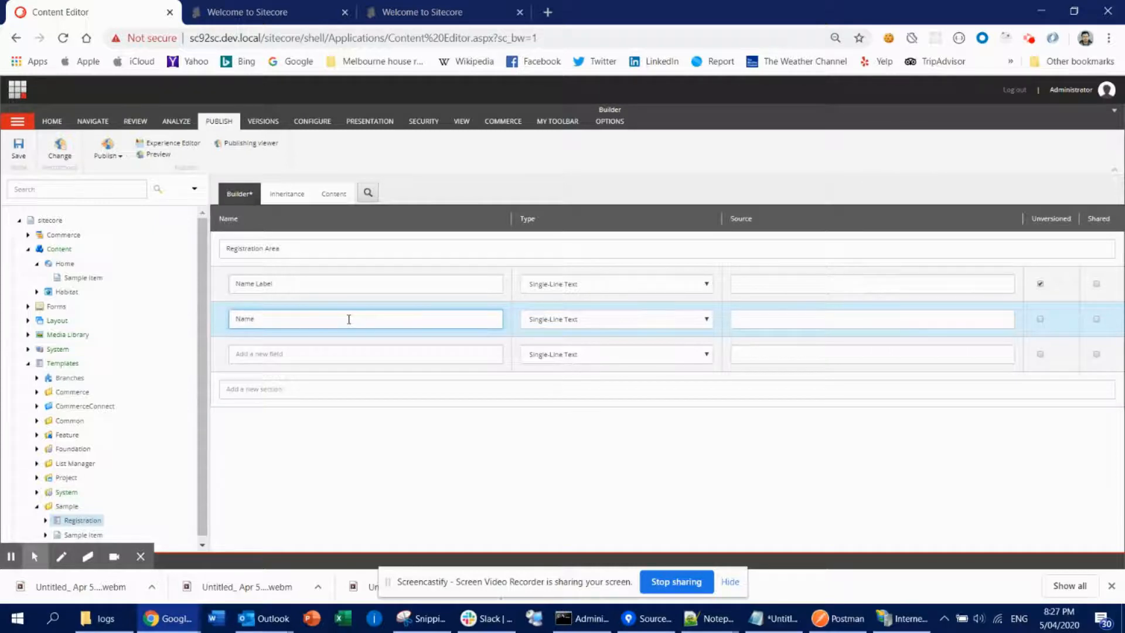
pyautogui.press('Tab')
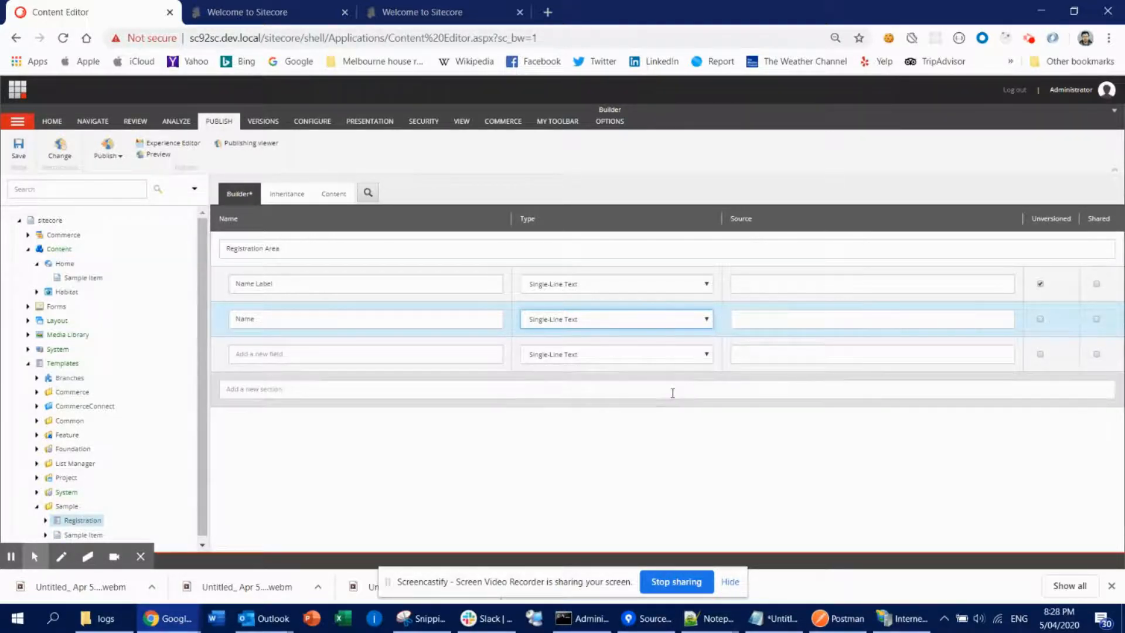
# - Add a Single-Line Text field named Address Label and mark it Unversioned
pyautogui.click(291, 355)
pyautogui.write('A')
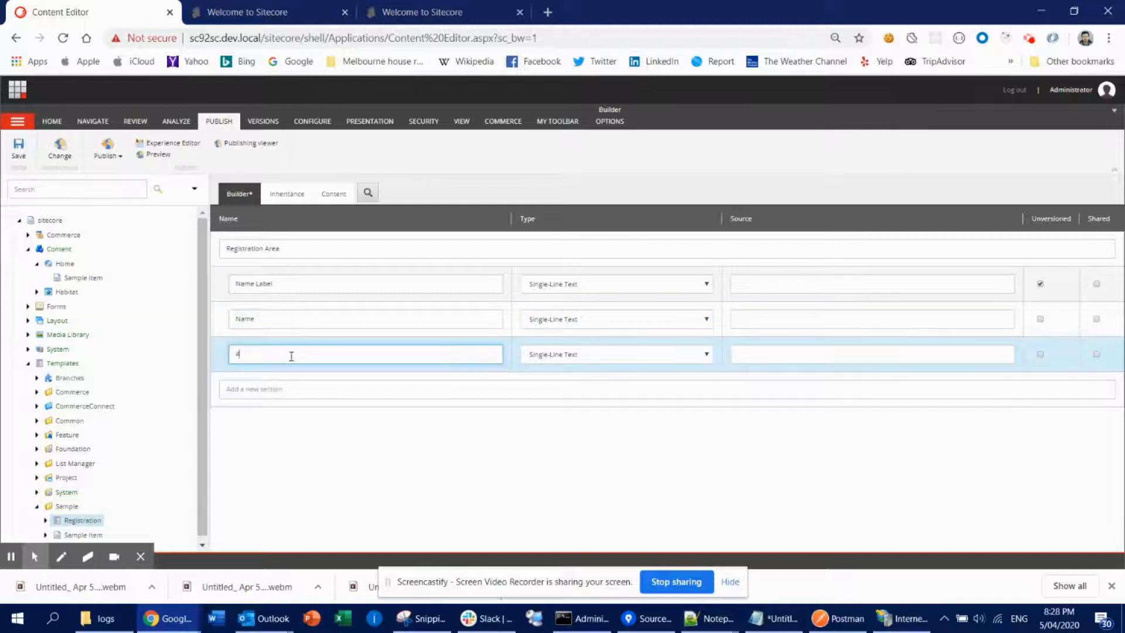
pyautogui.write('ddress Lab')
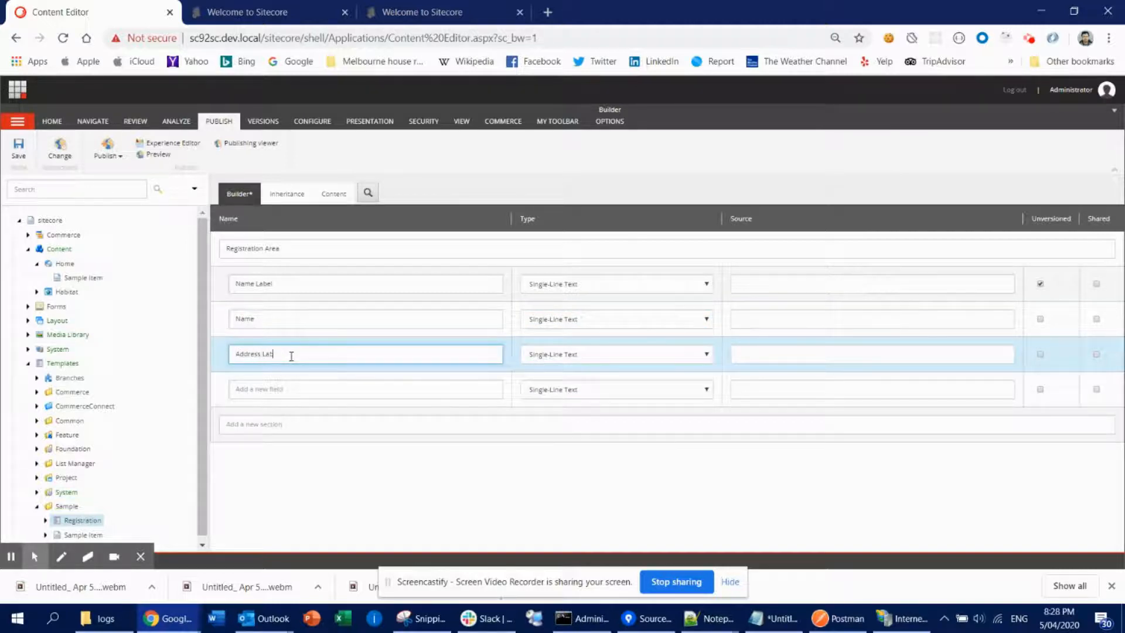
pyautogui.write('el')
pyautogui.press('Tab')
pyautogui.press('Tab')
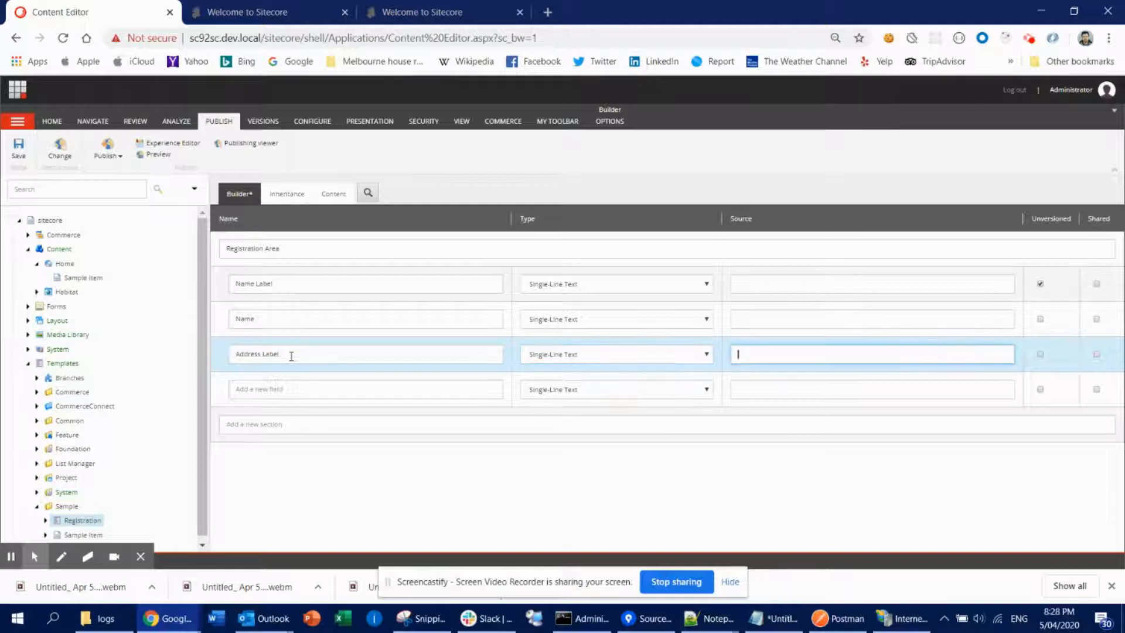
pyautogui.click(1041, 355)
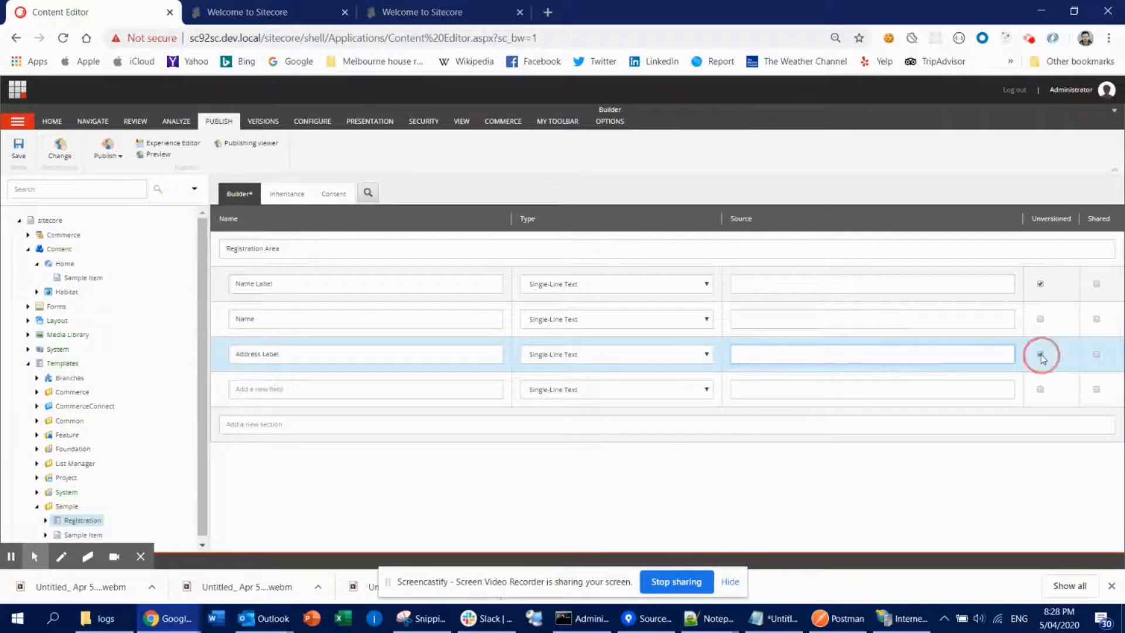
# - Add a field named Address of type Rich Text and save the template
pyautogui.click(304, 388)
pyautogui.write('Address')
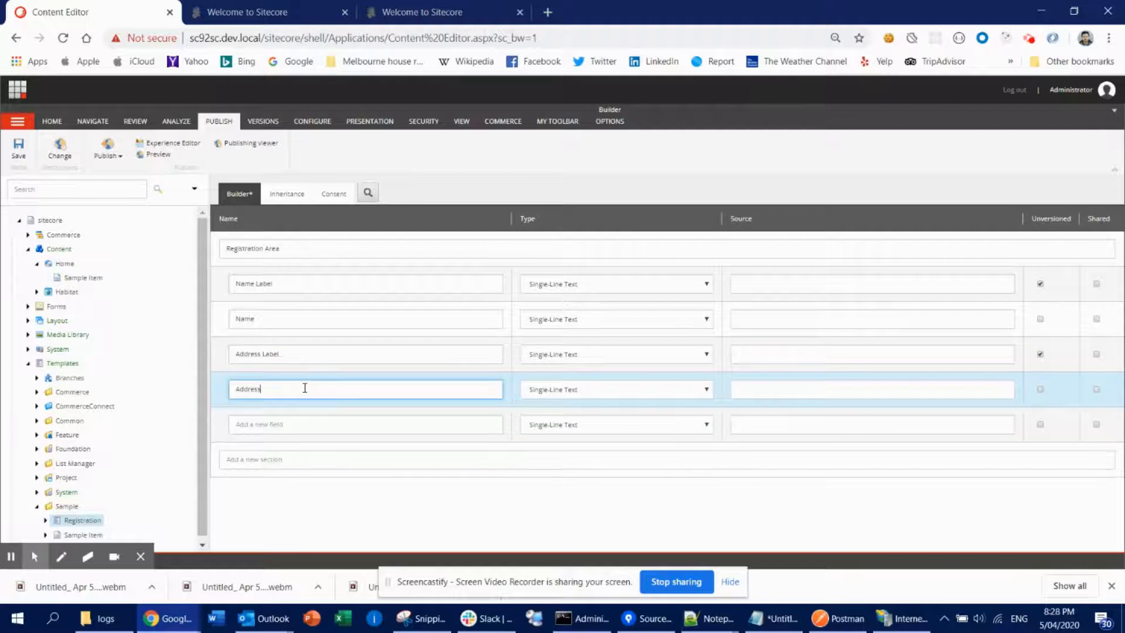
pyautogui.press('Tab')
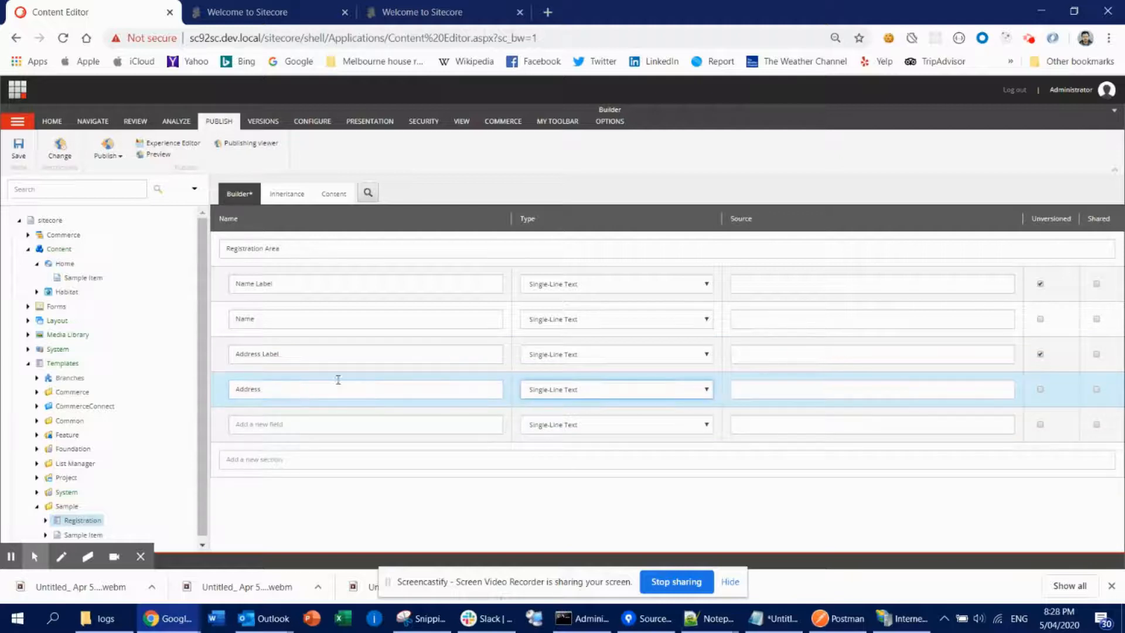
pyautogui.click(564, 393)
pyautogui.scroll(-3, 567, 445)
pyautogui.click(567, 402)
pyautogui.click(18, 153)
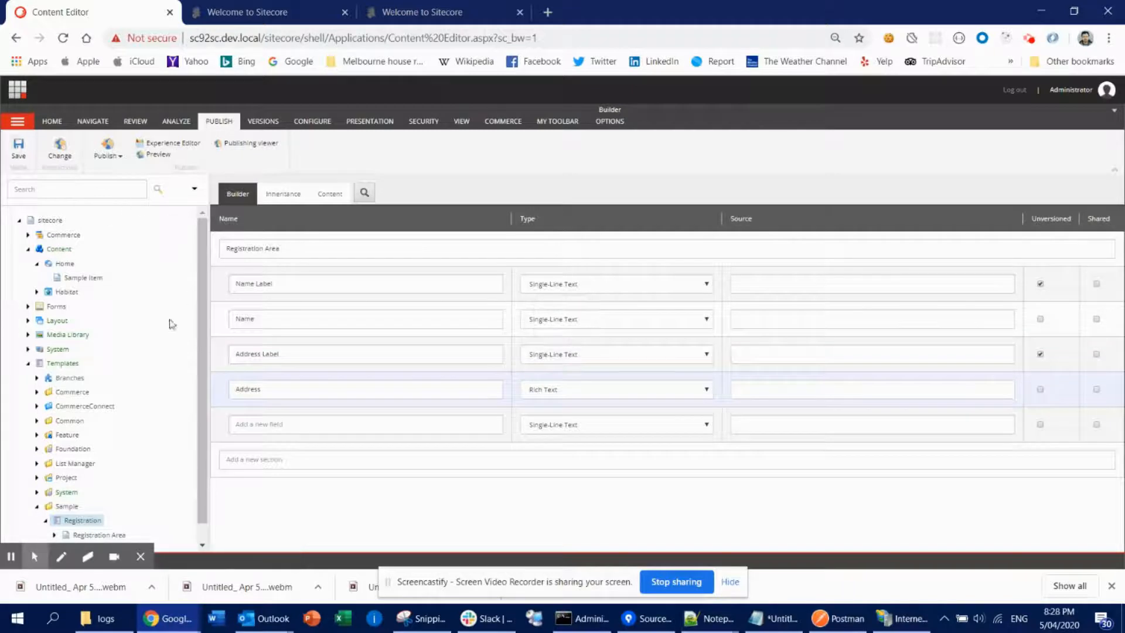
# - Insert a new item named Registration Item under Home from the Sample/Registration template
pyautogui.click(69, 263)
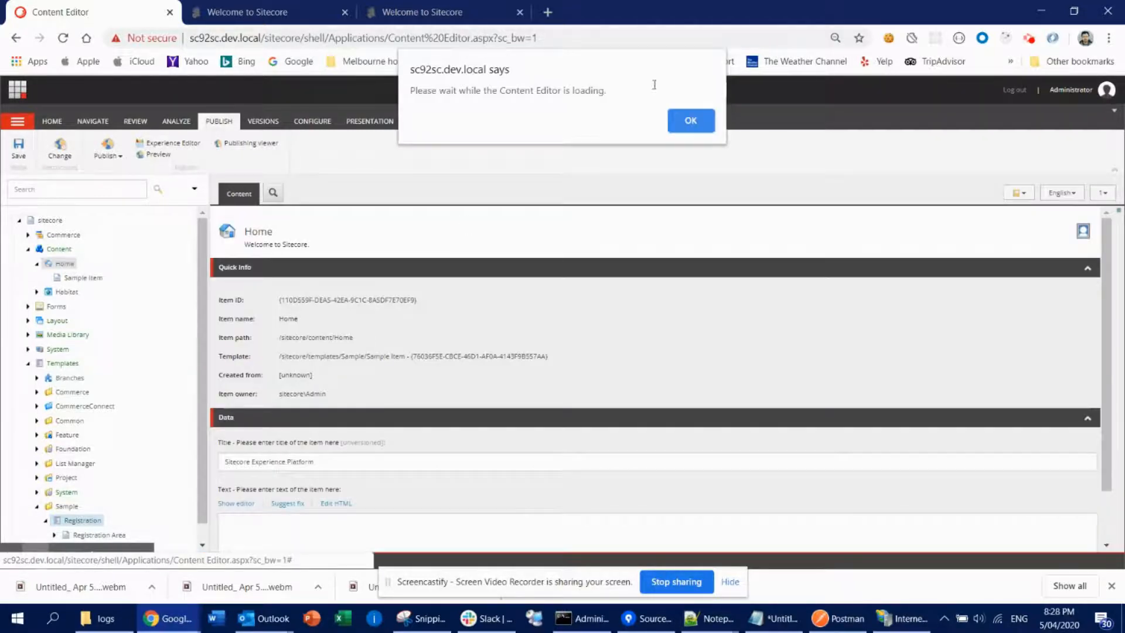
pyautogui.click(693, 120)
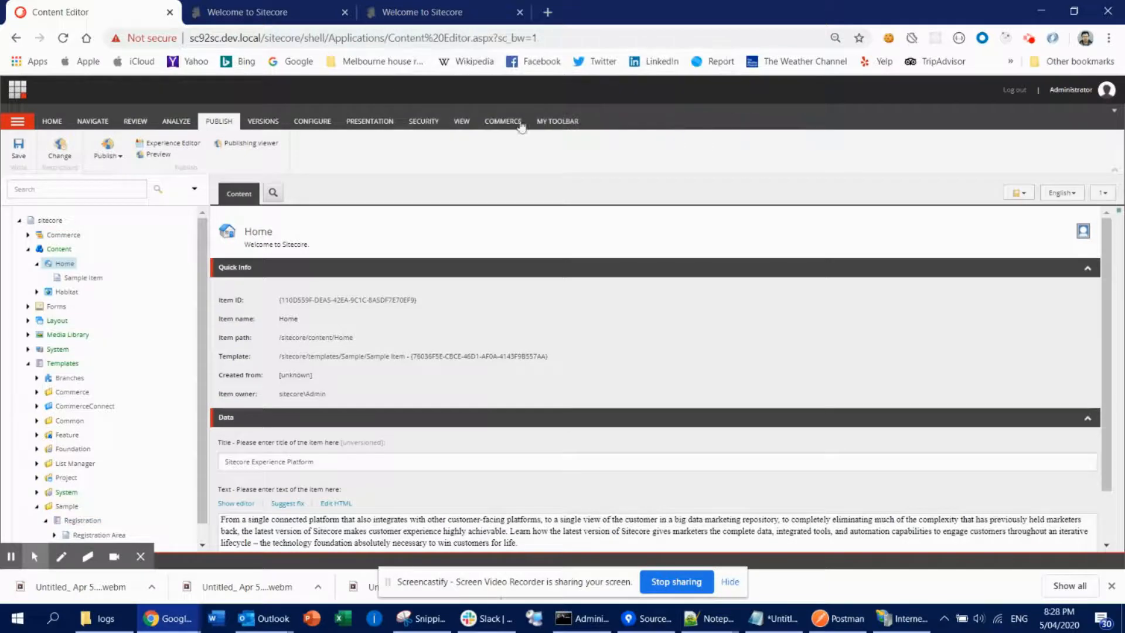
pyautogui.rightClick(62, 263)
pyautogui.moveTo(76, 268)
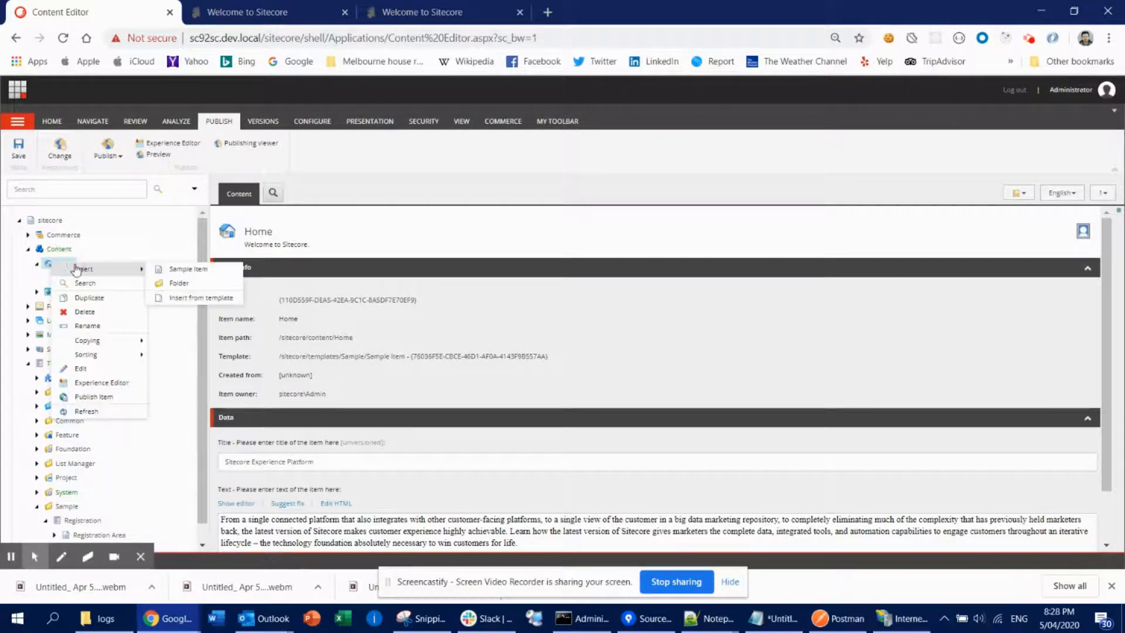
pyautogui.click(179, 298)
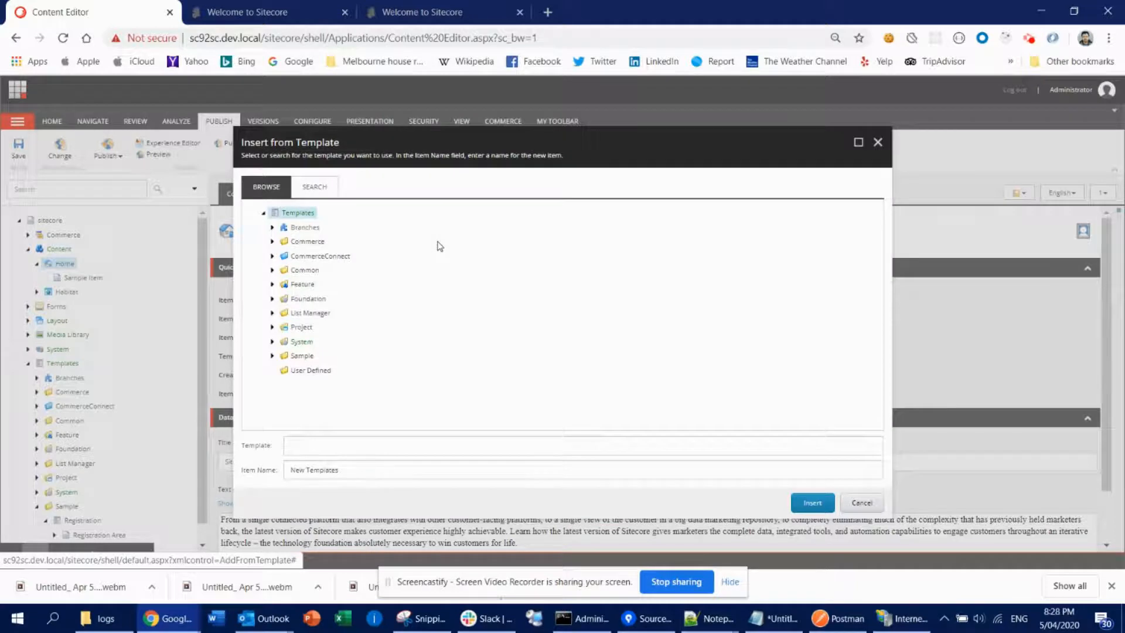
pyautogui.click(272, 355)
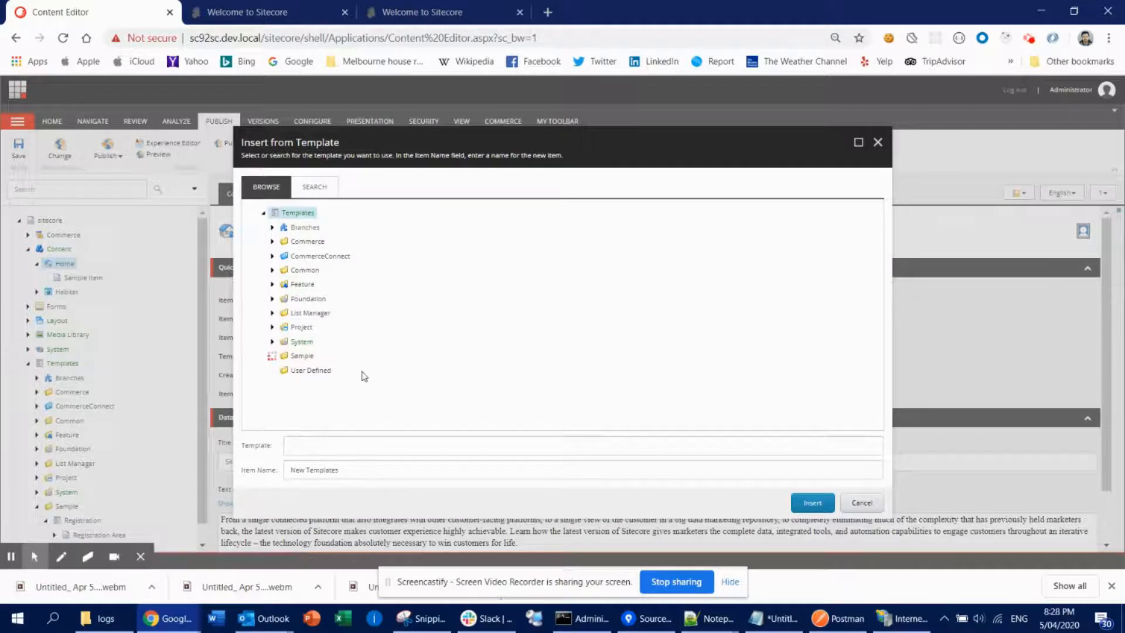
pyautogui.click(317, 370)
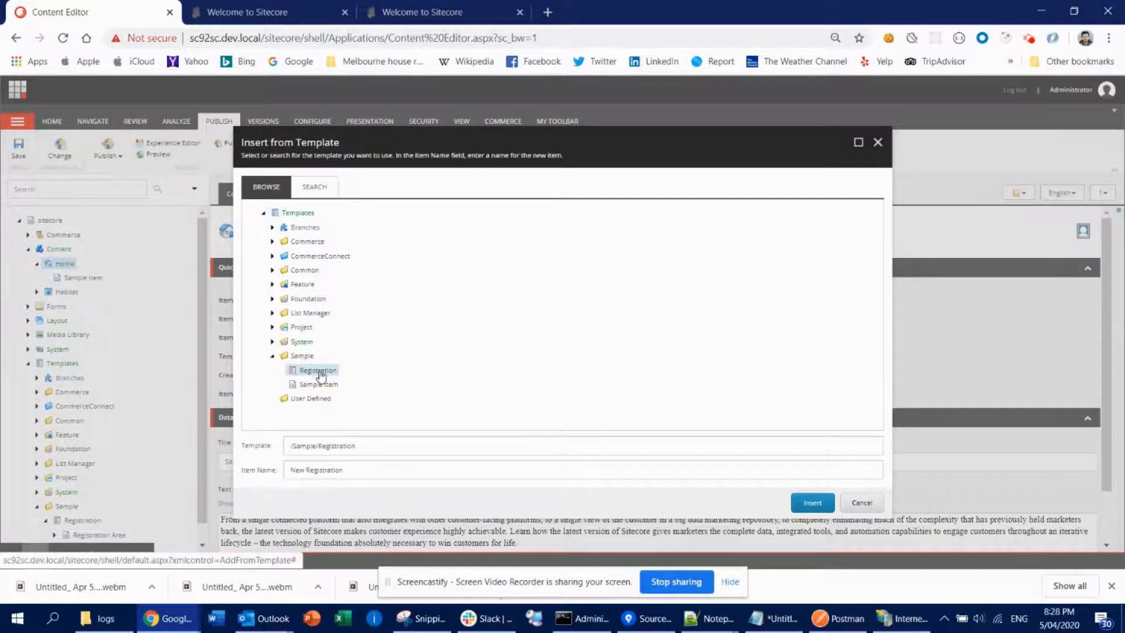
pyautogui.click(342, 469)
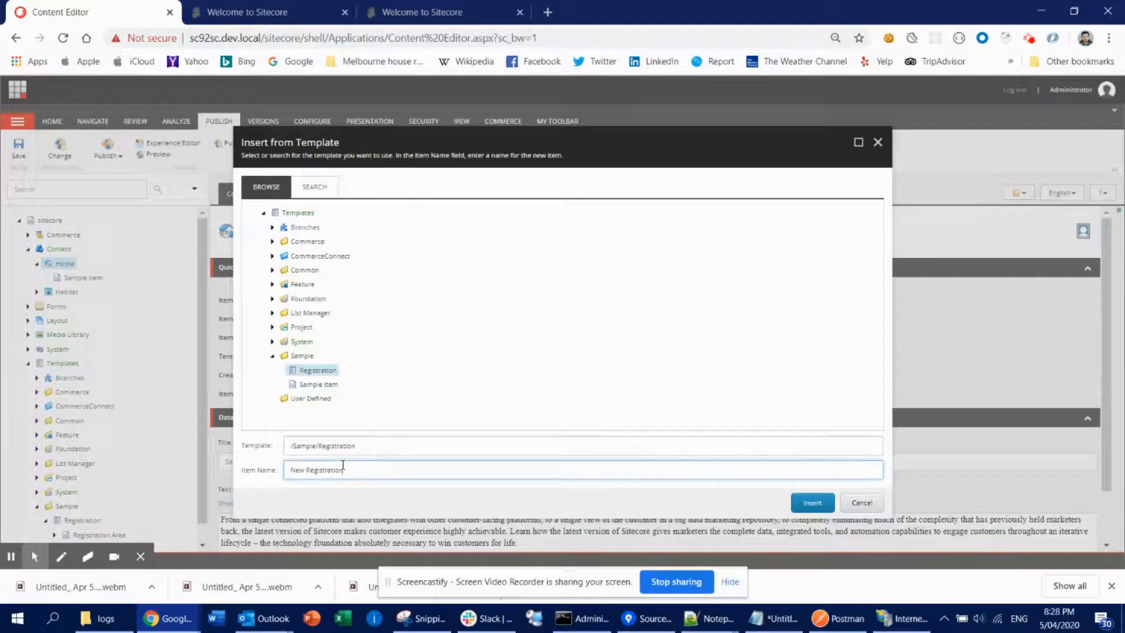
pyautogui.hotkey('ctrl', 'a')
pyautogui.write('Registration Item')
pyautogui.press('Return')
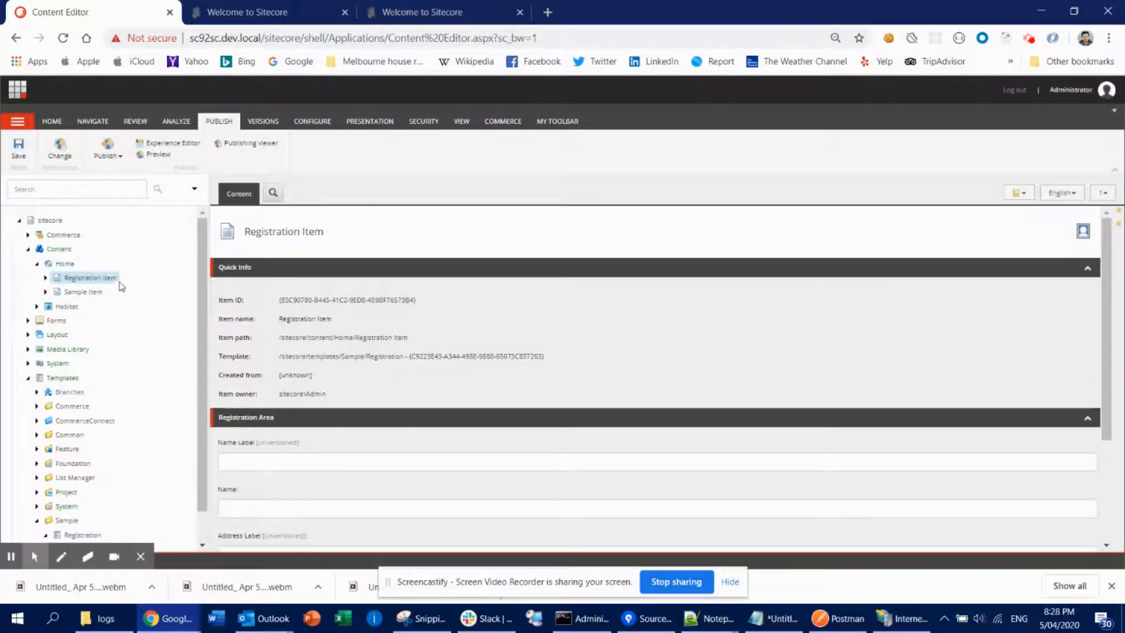
# - Set the Registration Item's Name Label field to Enter Your Name
pyautogui.click(46, 278)
pyautogui.scroll(-2, 458, 448)
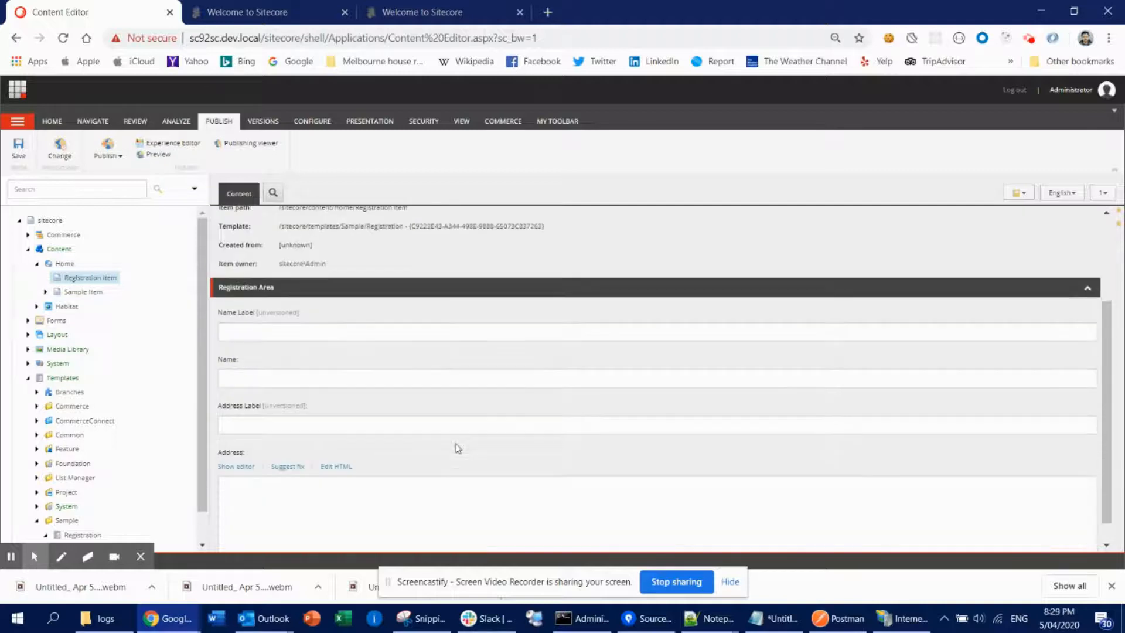
pyautogui.click(304, 329)
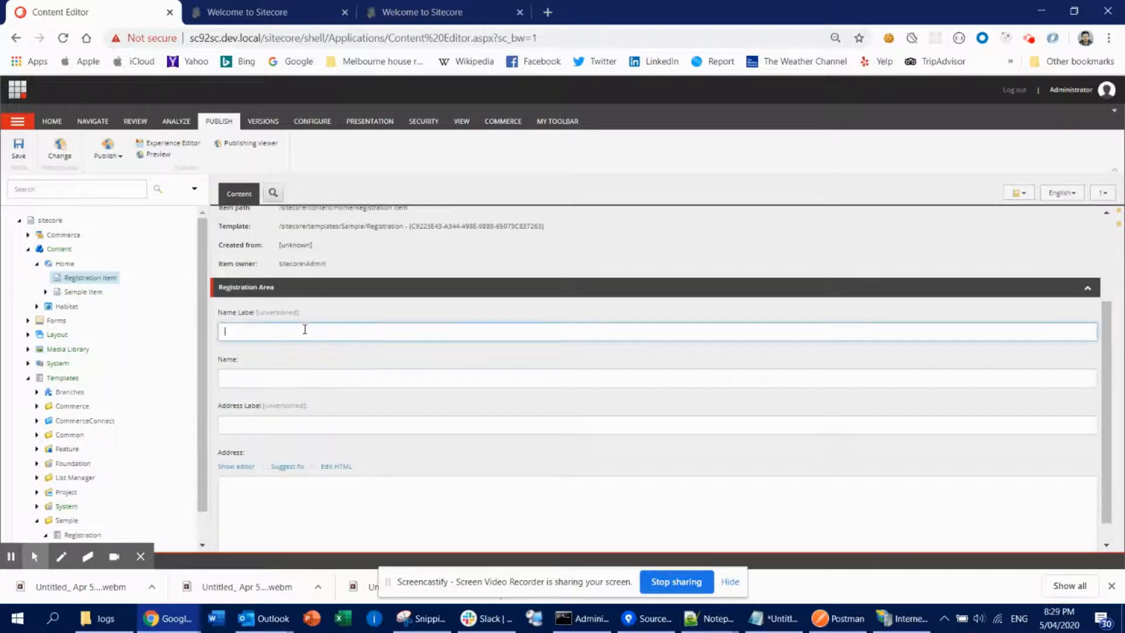
pyautogui.click(253, 379)
pyautogui.click(264, 425)
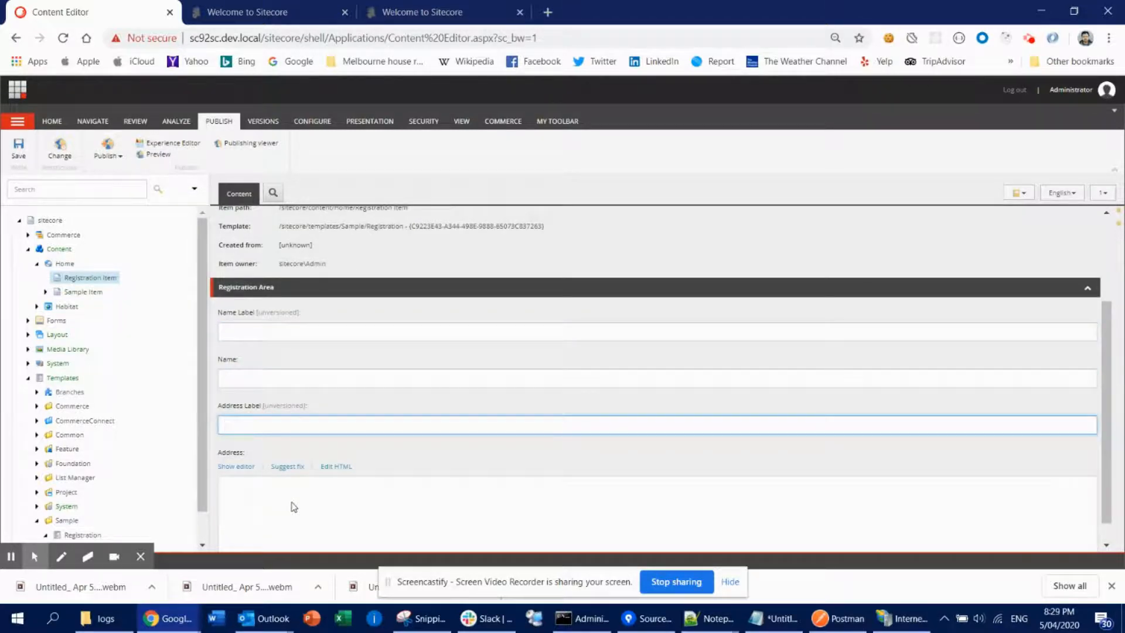
pyautogui.click(292, 507)
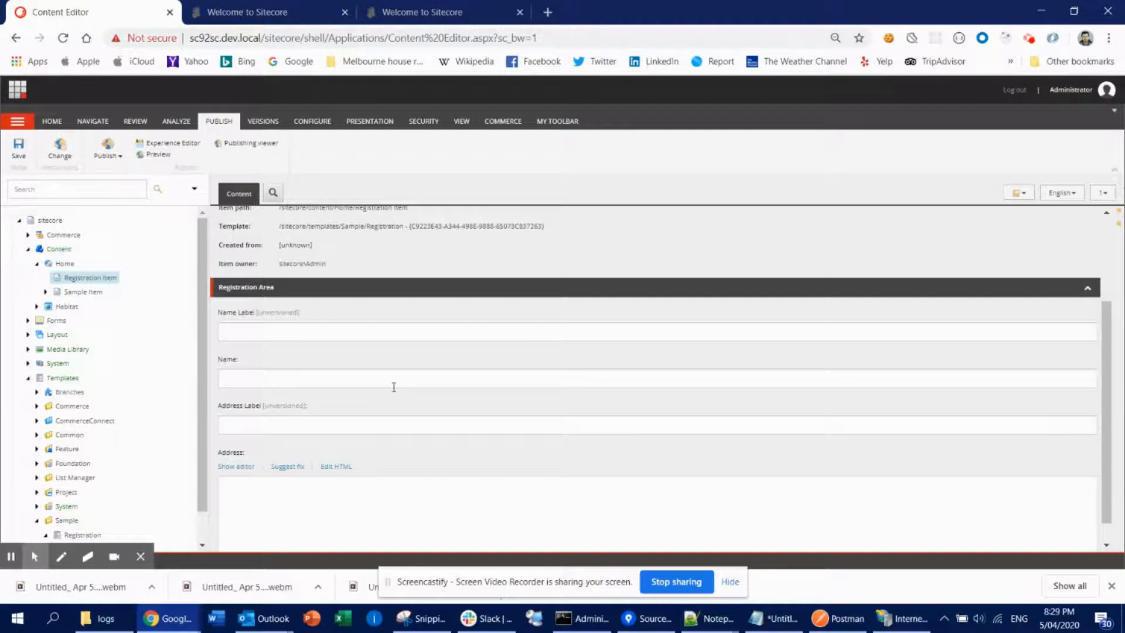
pyautogui.click(228, 325)
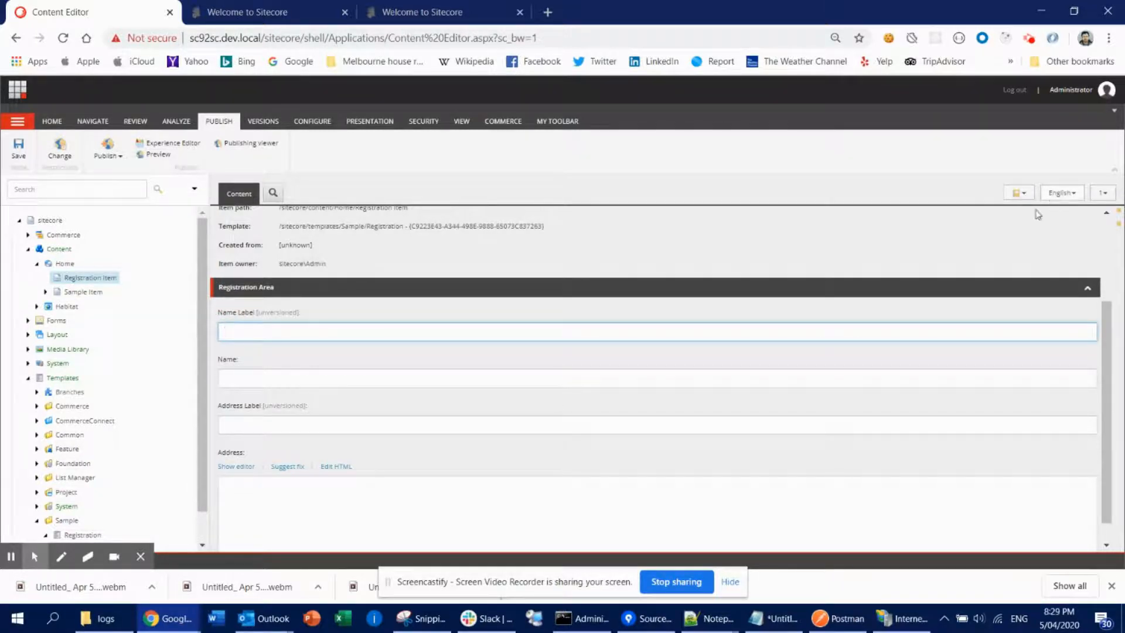
pyautogui.write('Enter Your n')
pyautogui.press('BackSpace')
pyautogui.press('BackSpace')
pyautogui.write('Name')
pyautogui.press('Tab')
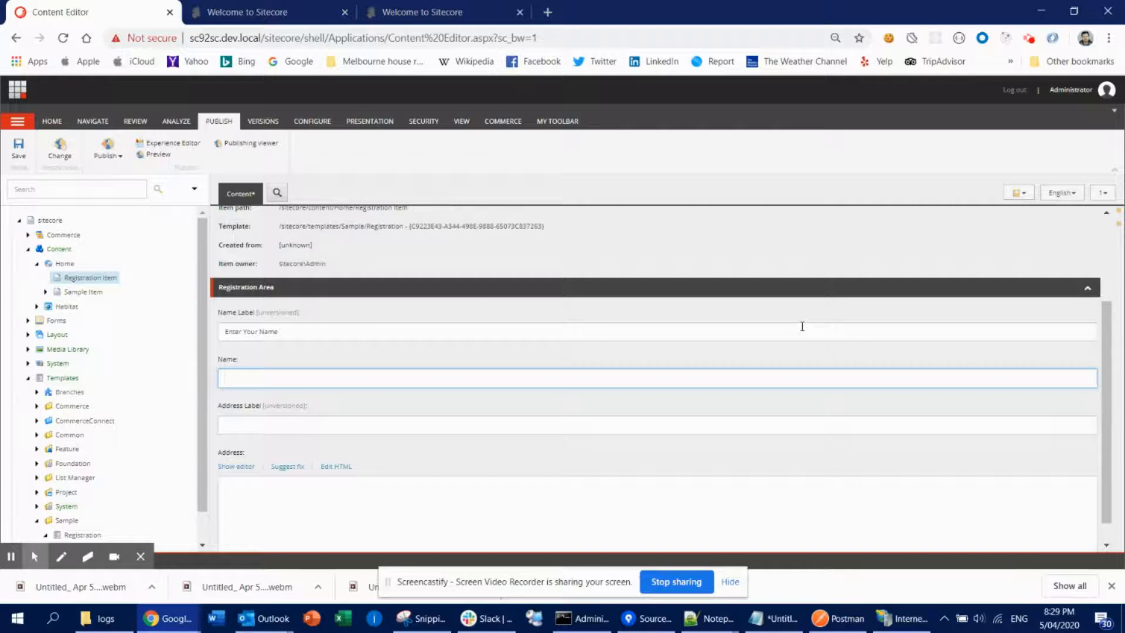
# - Fill the Name field with a person's name and set the Address Label field to Enter Your Address
pyautogui.write('rifuzzaman')
pyautogui.press('Tab')
pyautogui.write('En')
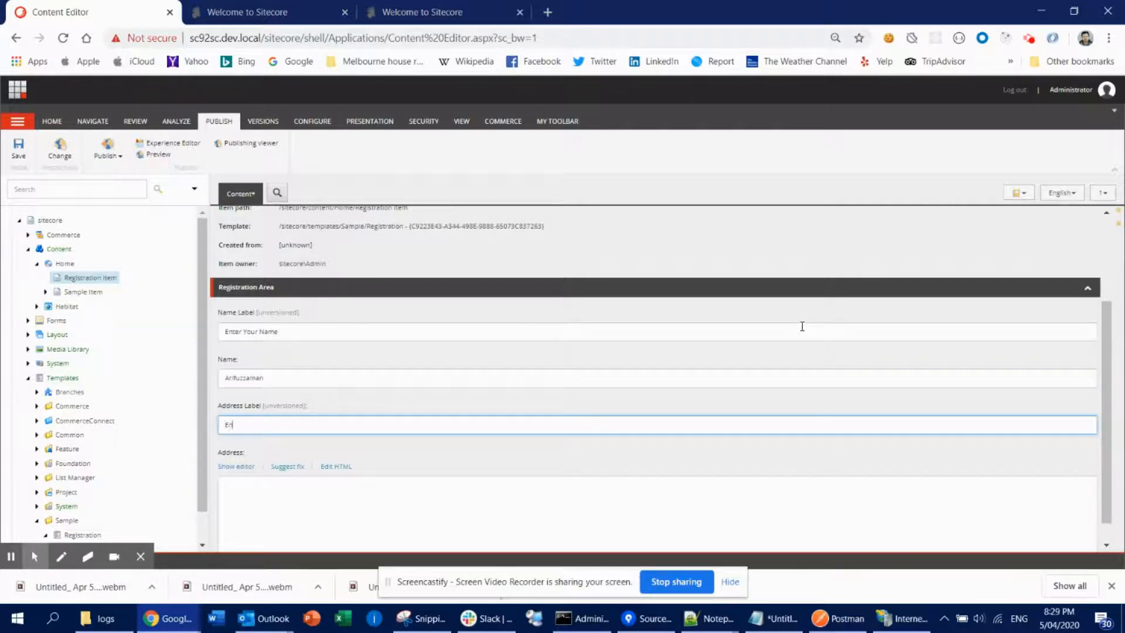
pyautogui.write('ter Your Address')
pyautogui.press('Tab')
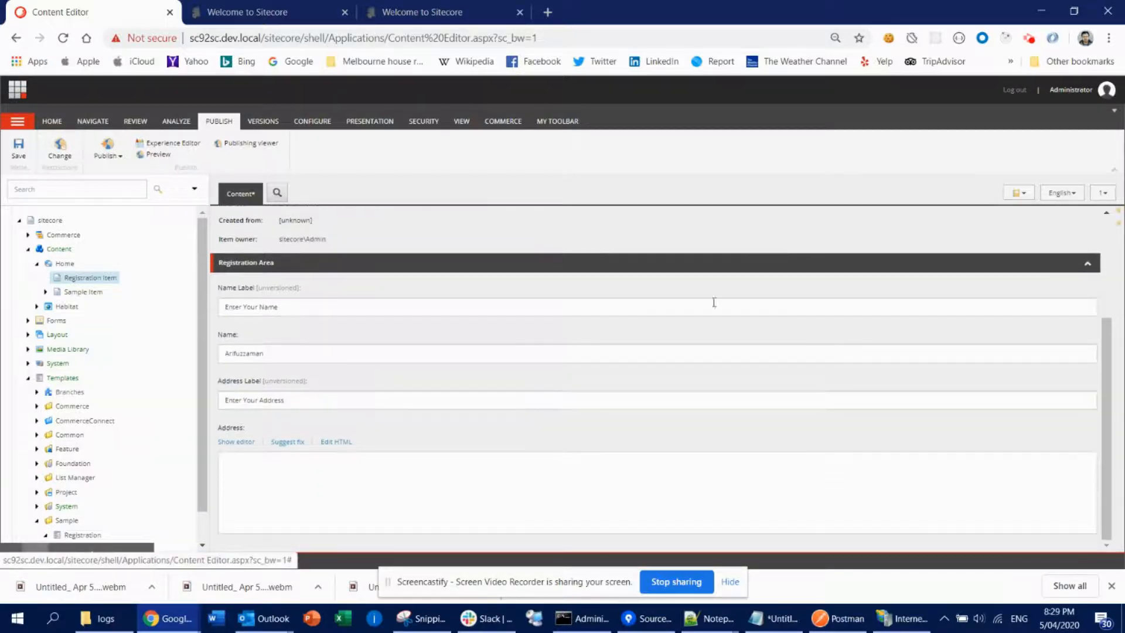
# - Save the Registration Item and add a new Japanese (Japan) language version of it
pyautogui.click(19, 152)
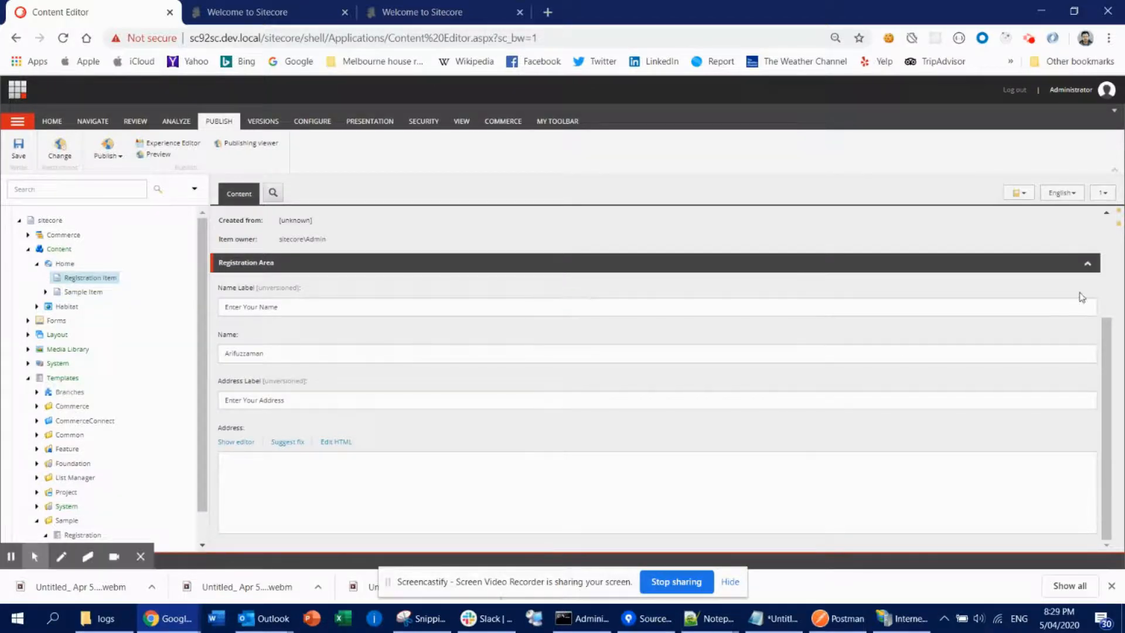
pyautogui.click(1070, 193)
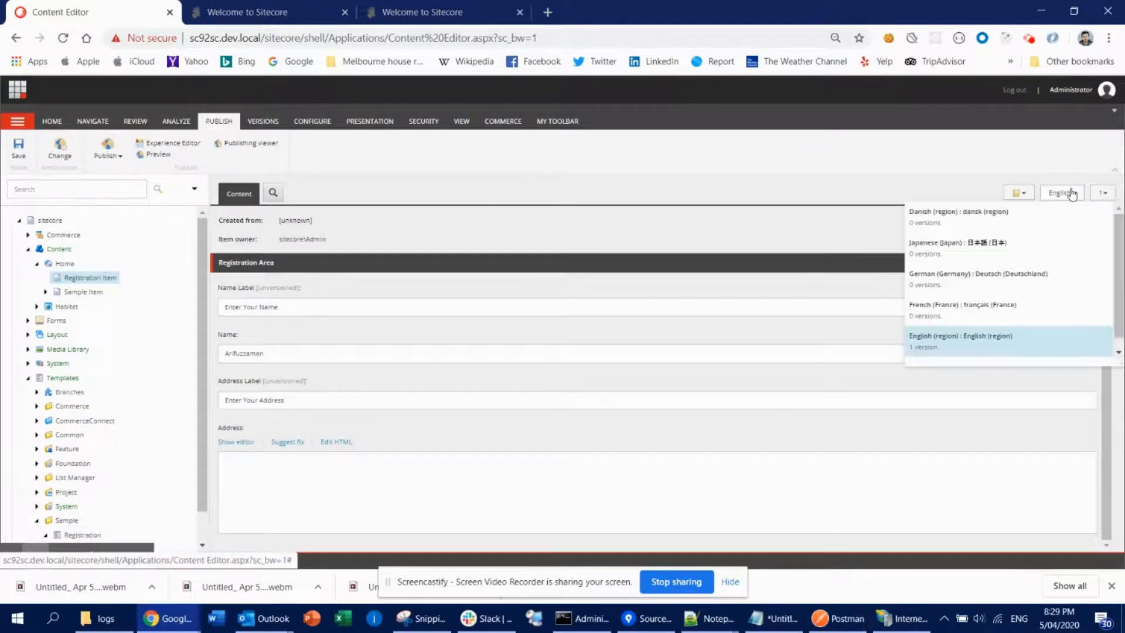
pyautogui.click(966, 252)
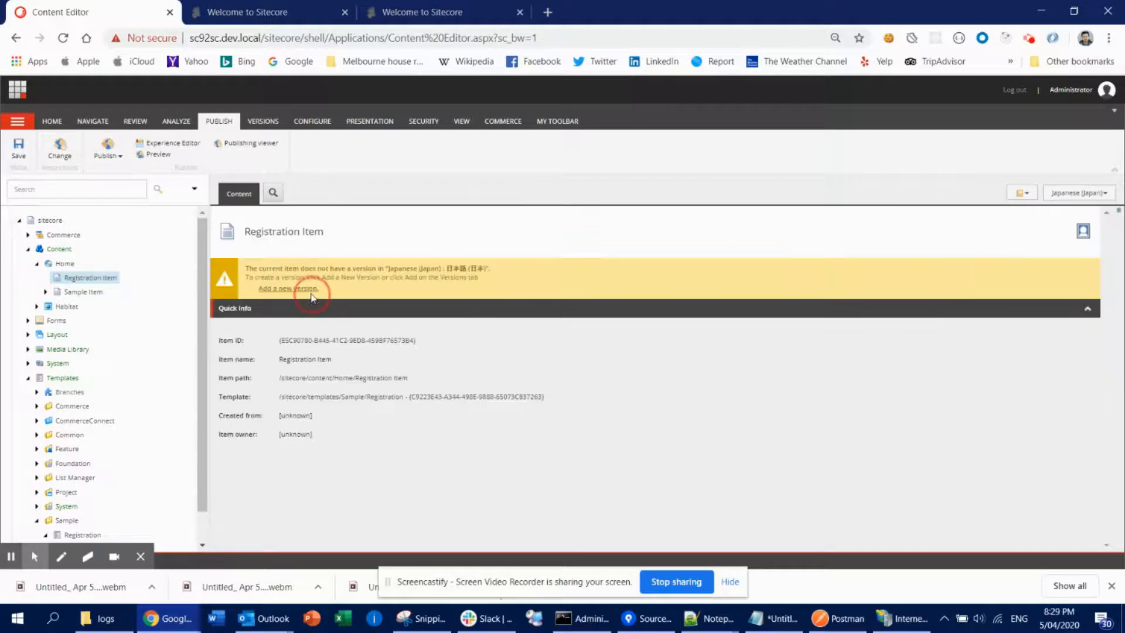
pyautogui.click(293, 288)
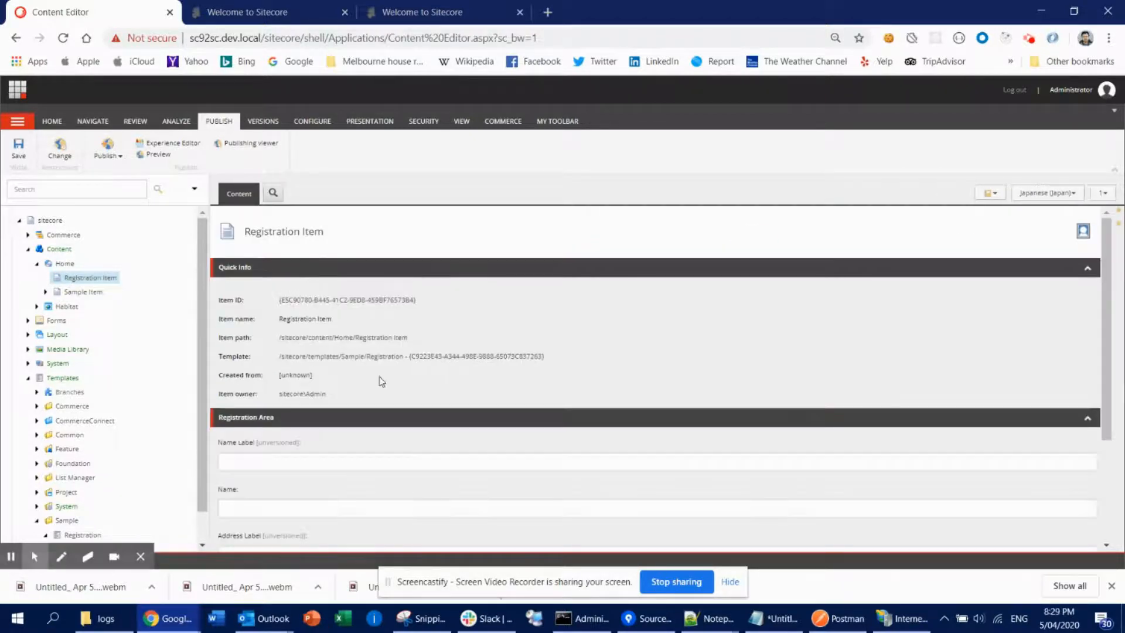
# - In a new browser tab, translate "Enter your name" into Japanese with Google Translate and copy the translation
pyautogui.click(267, 460)
pyautogui.click(549, 11)
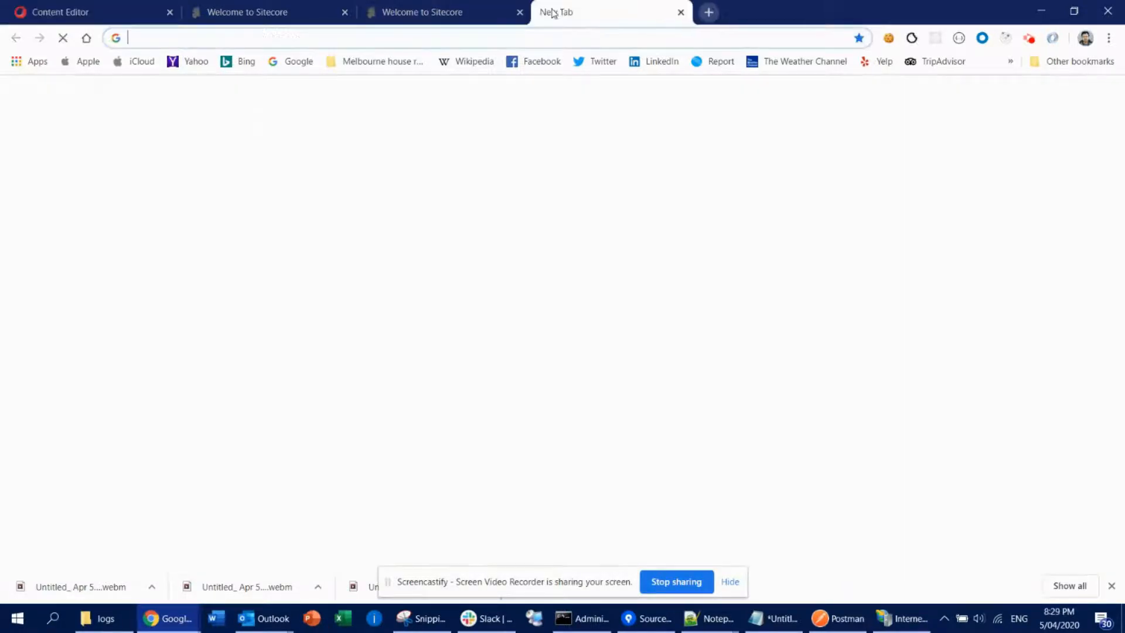
pyautogui.write('google translate')
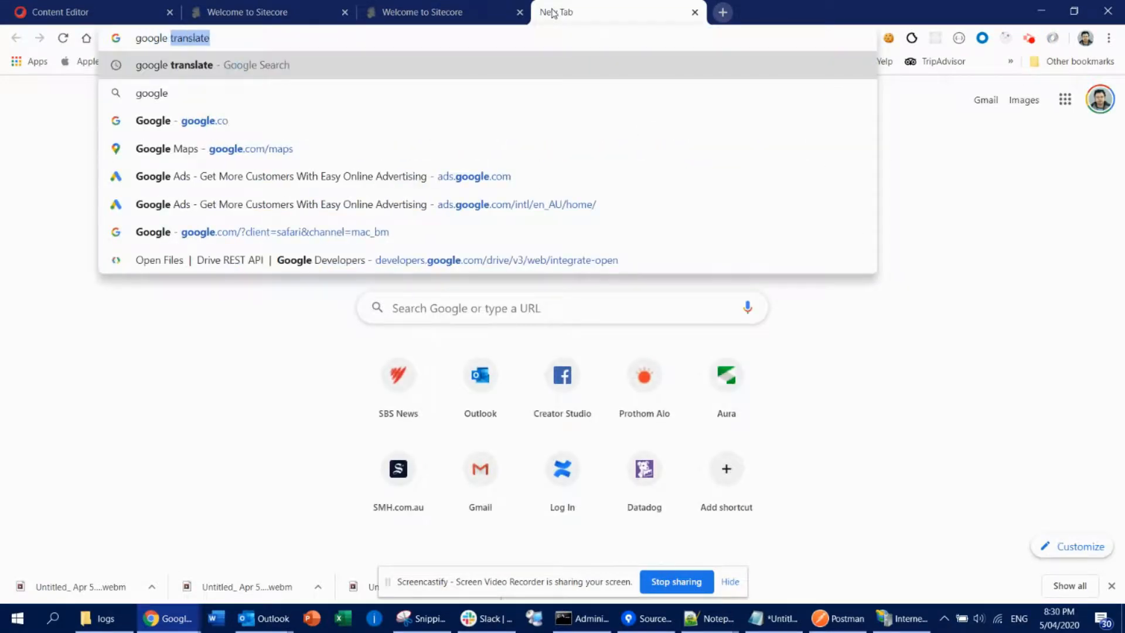
pyautogui.press('Return')
pyautogui.click(201, 257)
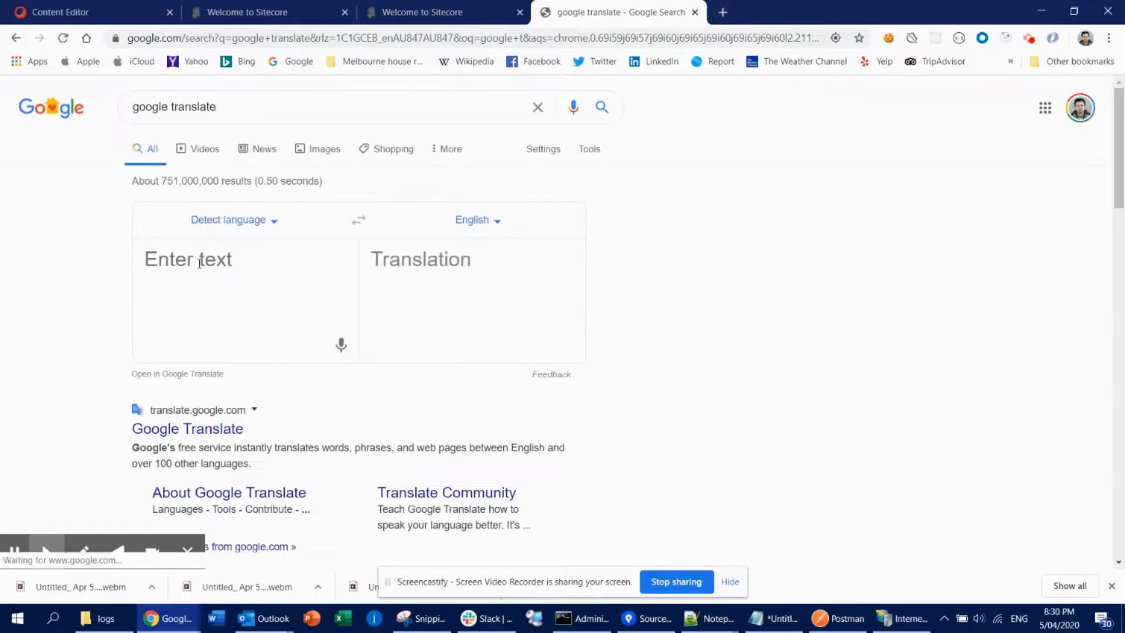
pyautogui.write('Enter your name')
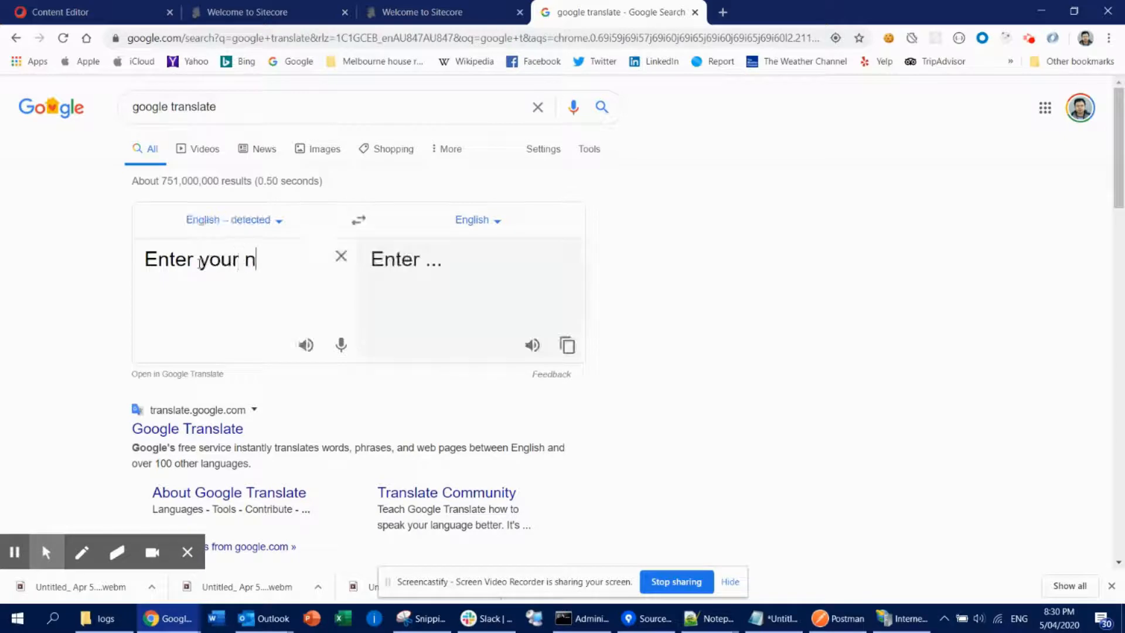
pyautogui.click(488, 222)
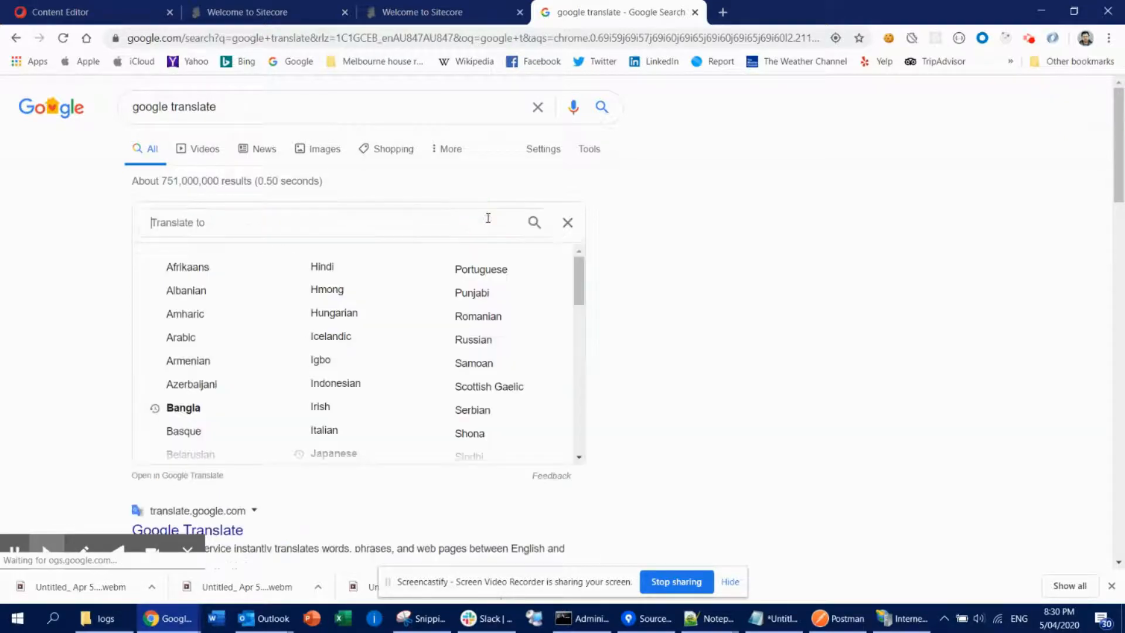
pyautogui.write('ja')
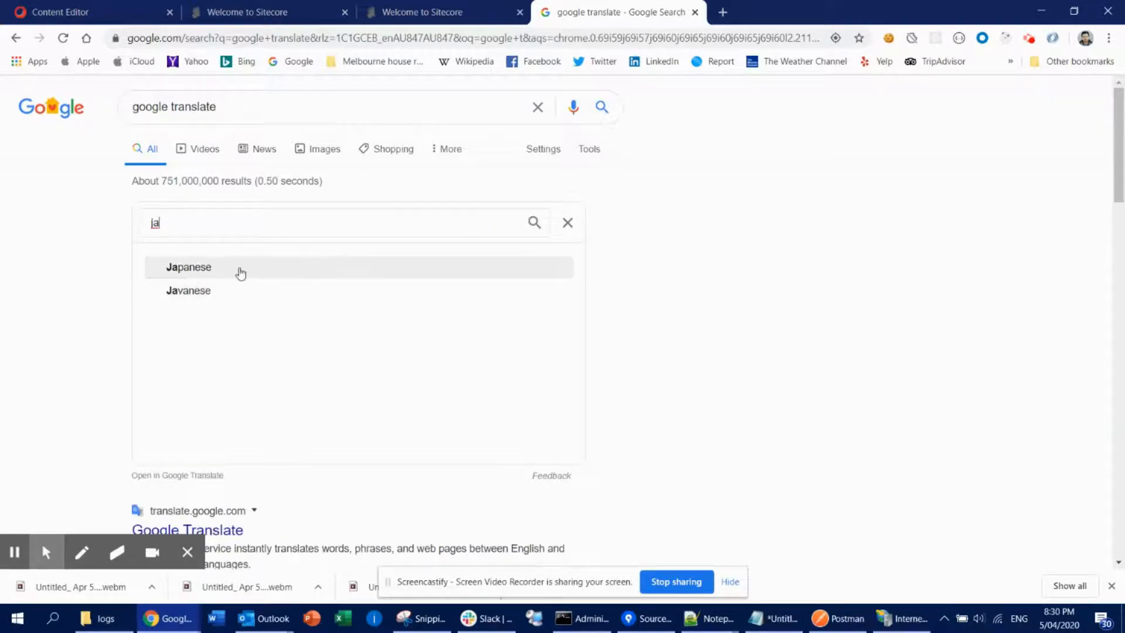
pyautogui.click(238, 267)
pyautogui.click(570, 350)
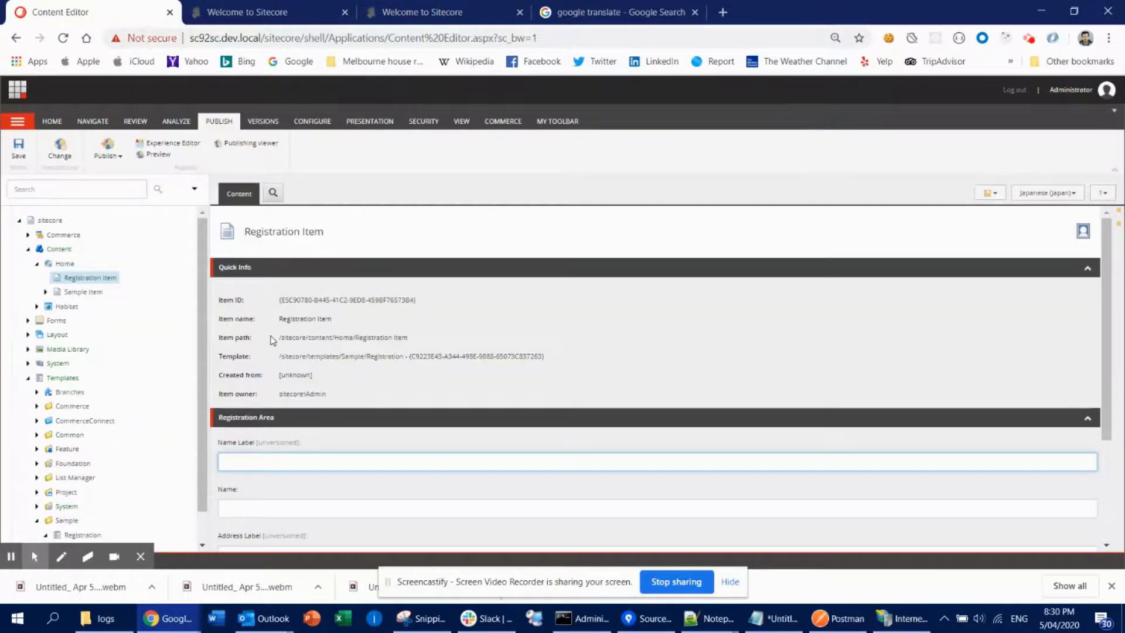
# - Paste the Japanese translation into the Name Label field of the Japanese version
pyautogui.hotkey('ctrl', 'v')
pyautogui.click(344, 511)
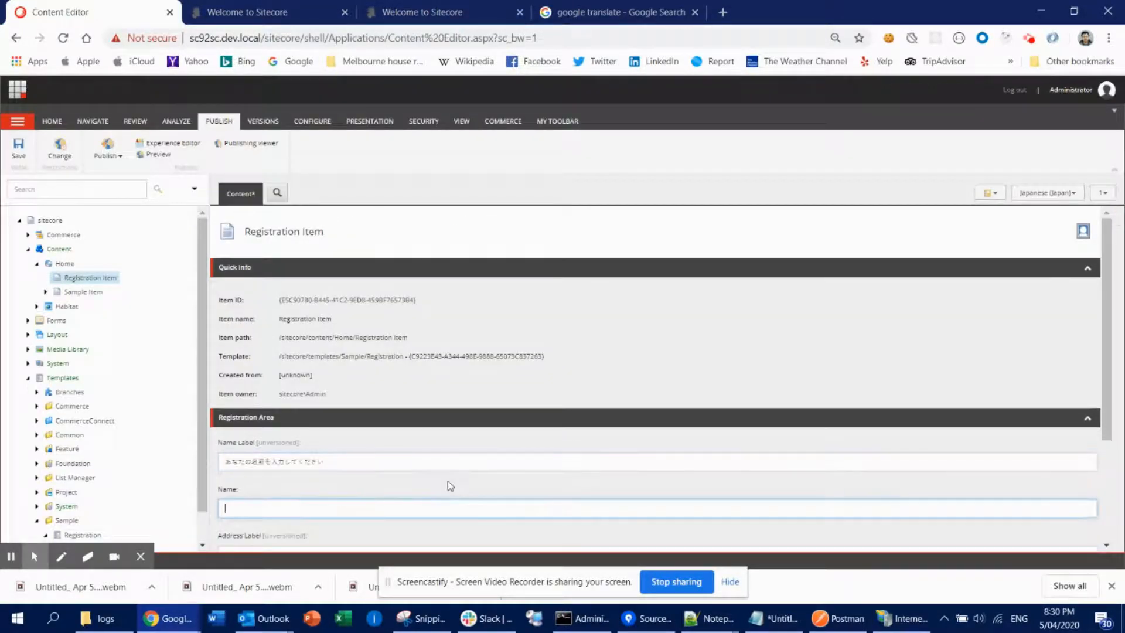
pyautogui.scroll(-3, 447, 480)
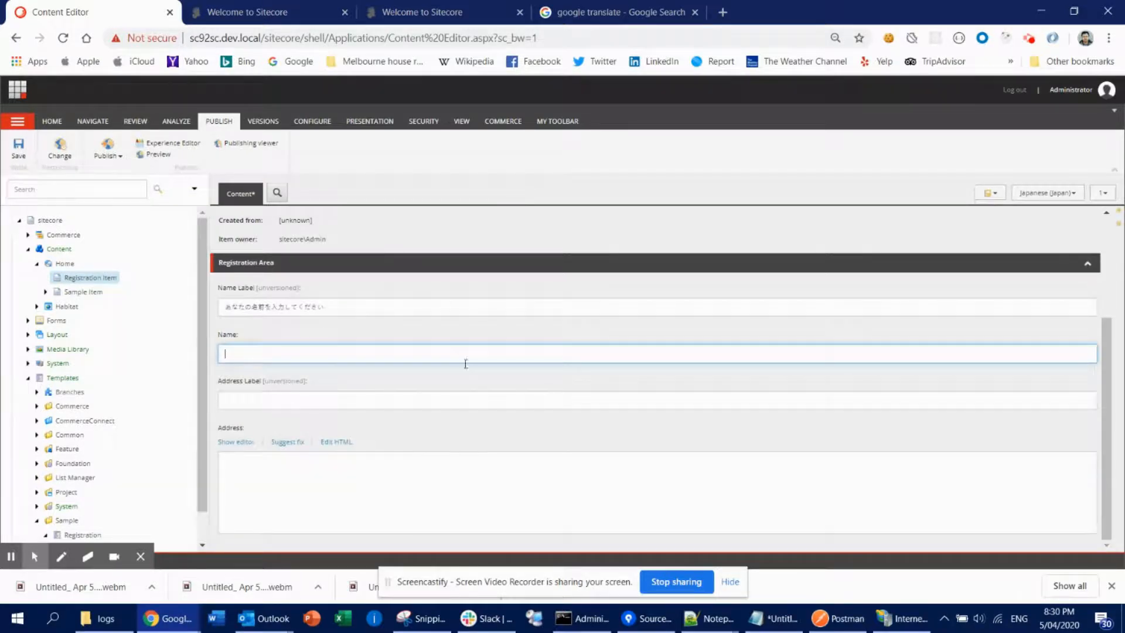
pyautogui.click(301, 396)
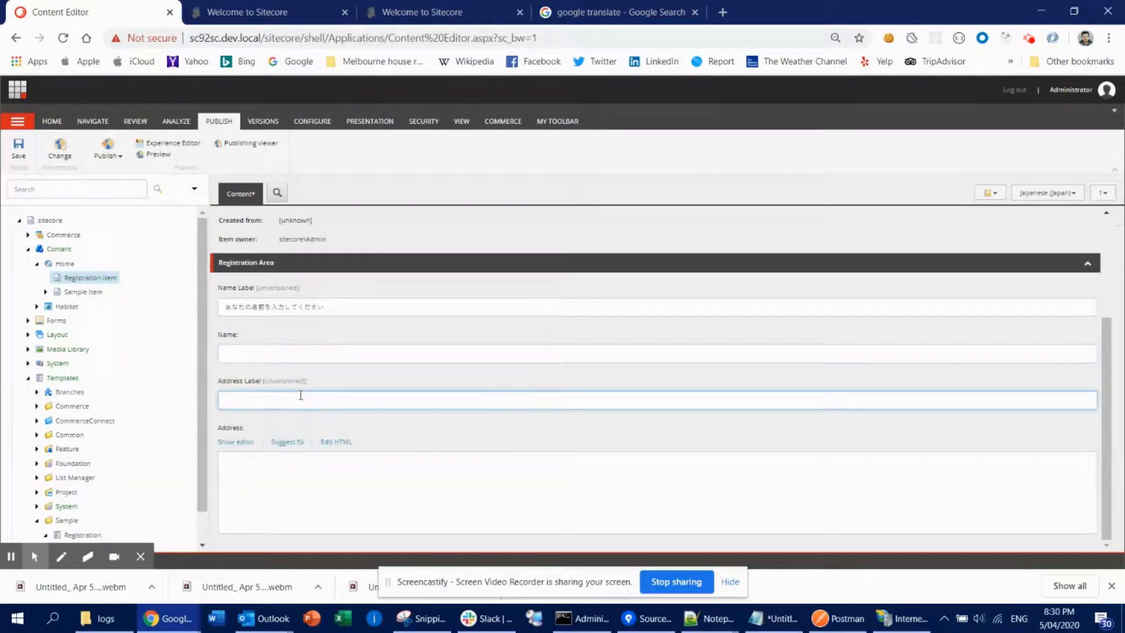
# - Back in Google Translate, replace the text with "Enter your address" and copy the Japanese translation
pyautogui.click(577, 12)
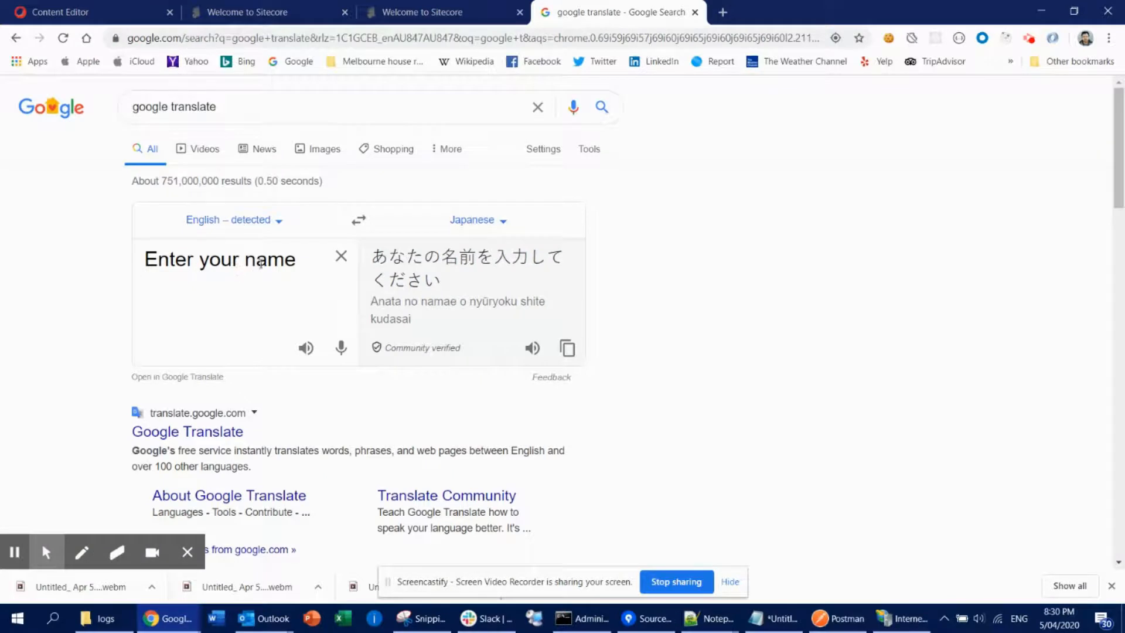
pyautogui.tripleClick(261, 263)
pyautogui.write('a')
pyautogui.press('BackSpace')
pyautogui.write('E')
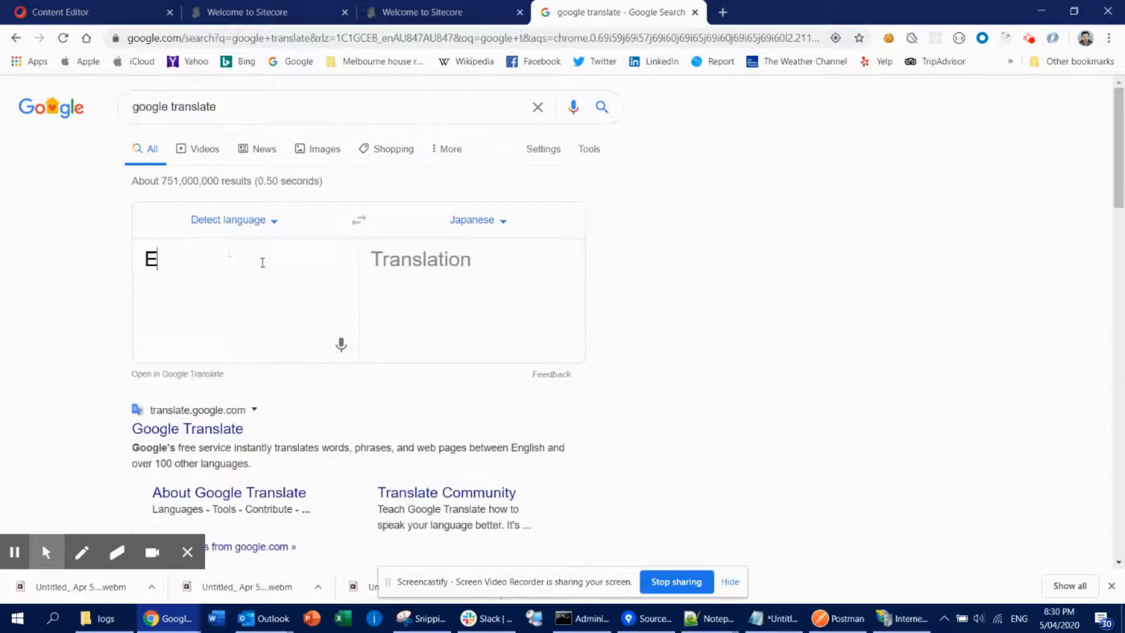
pyautogui.write('nter your ad')
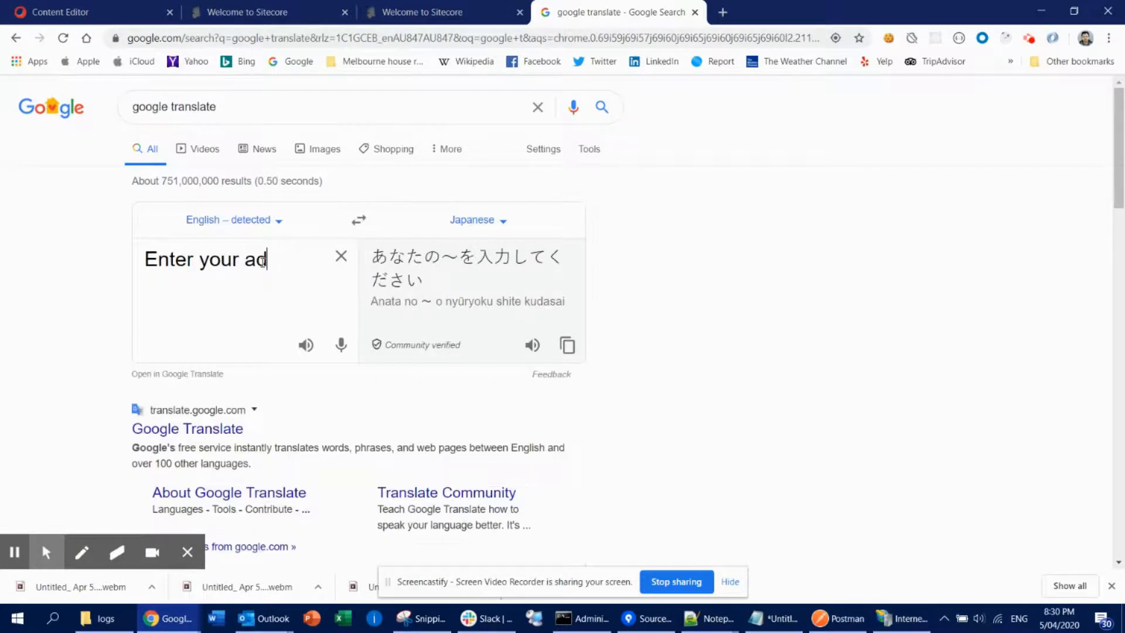
pyautogui.write('dress')
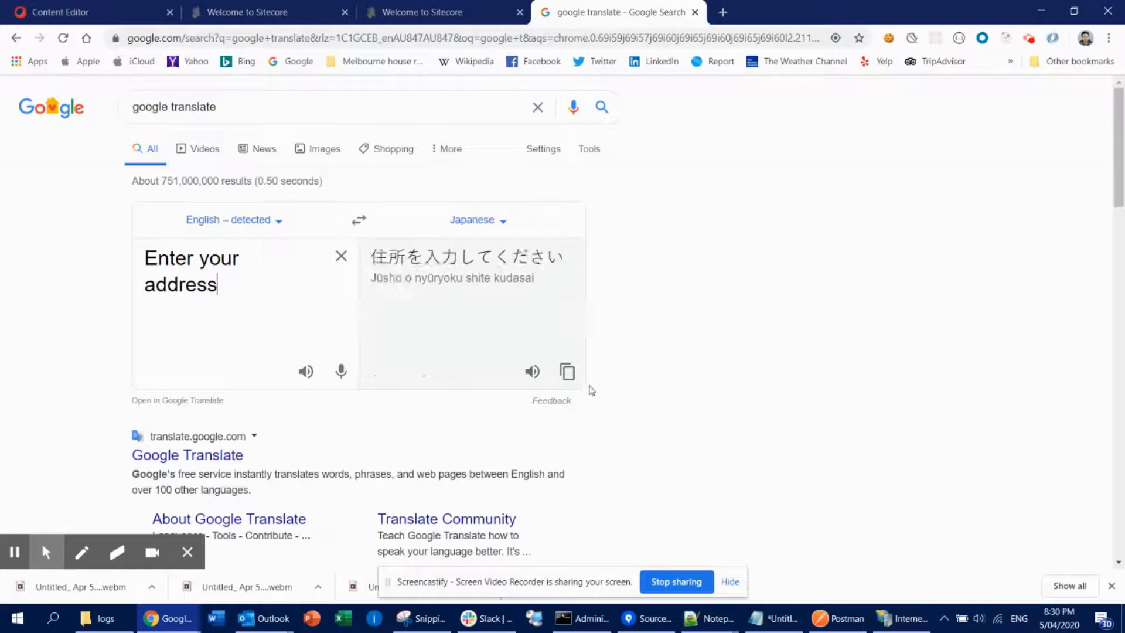
pyautogui.click(567, 371)
# - Paste the Japanese translation into the Address Label field and save the item
pyautogui.click(70, 9)
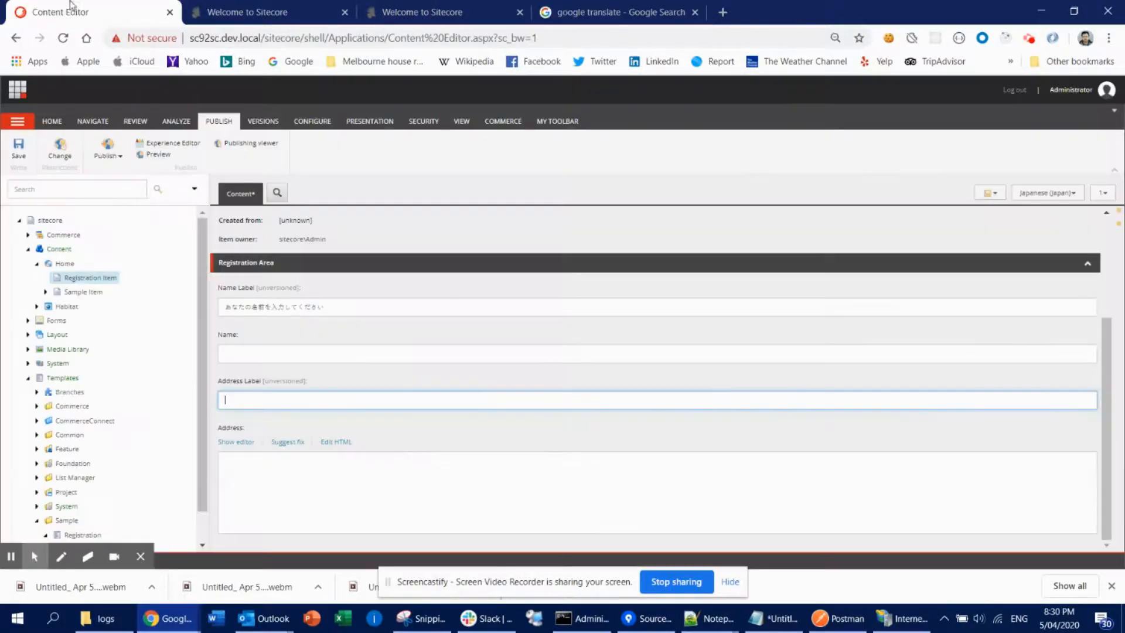
pyautogui.hotkey('ctrl', 'v')
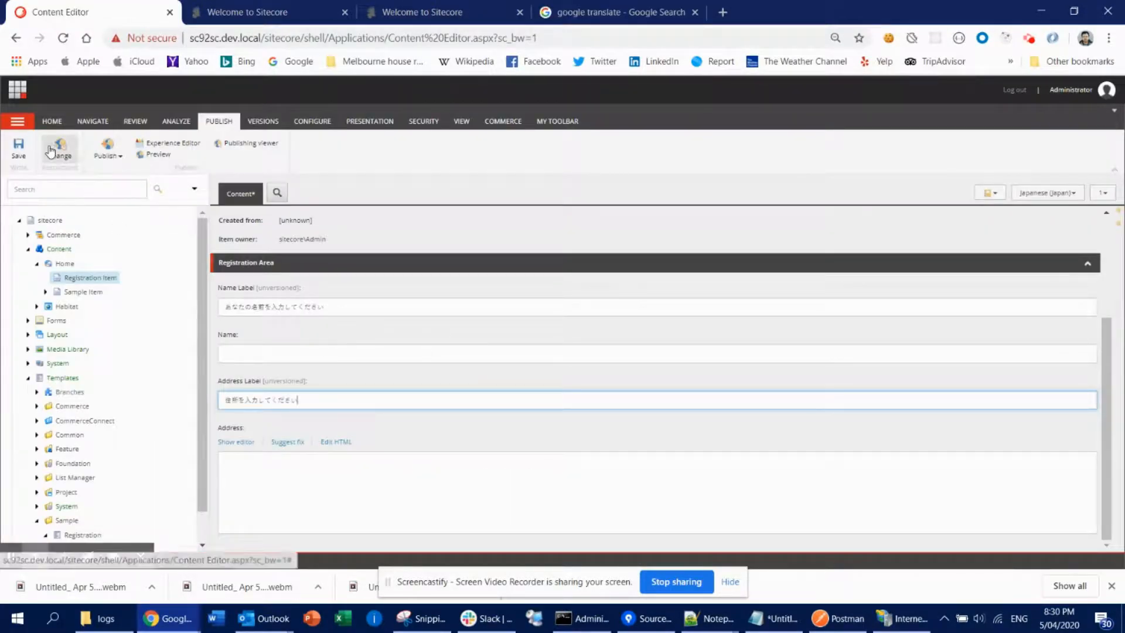
pyautogui.click(19, 147)
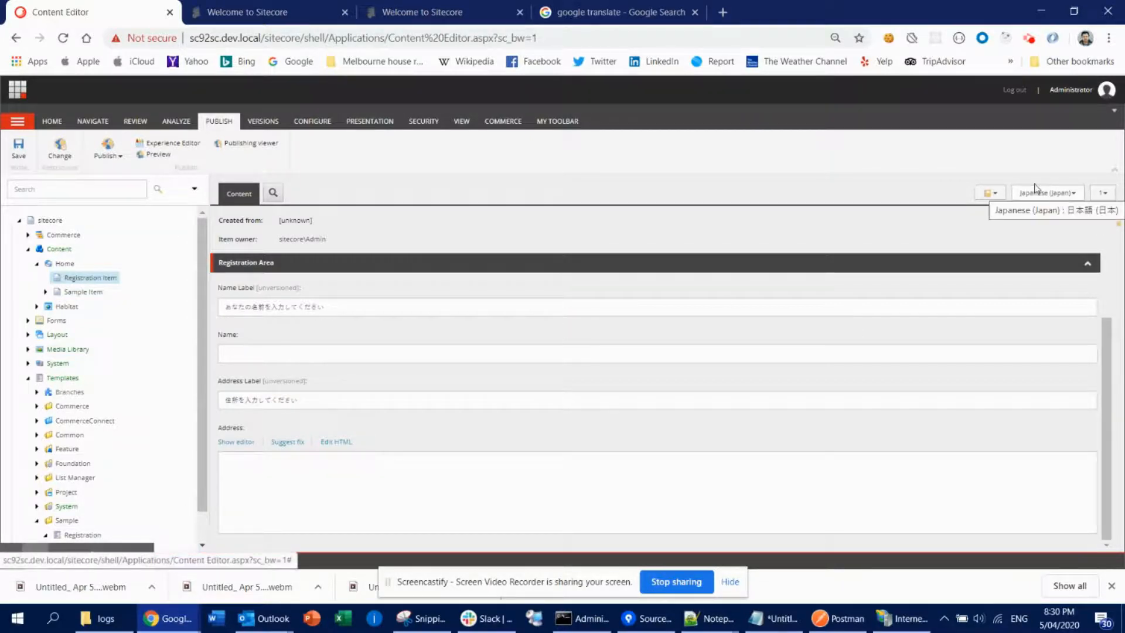
# - Try to open the Registration Item in the Experience Editor, then close the page tab it opens
pyautogui.click(166, 144)
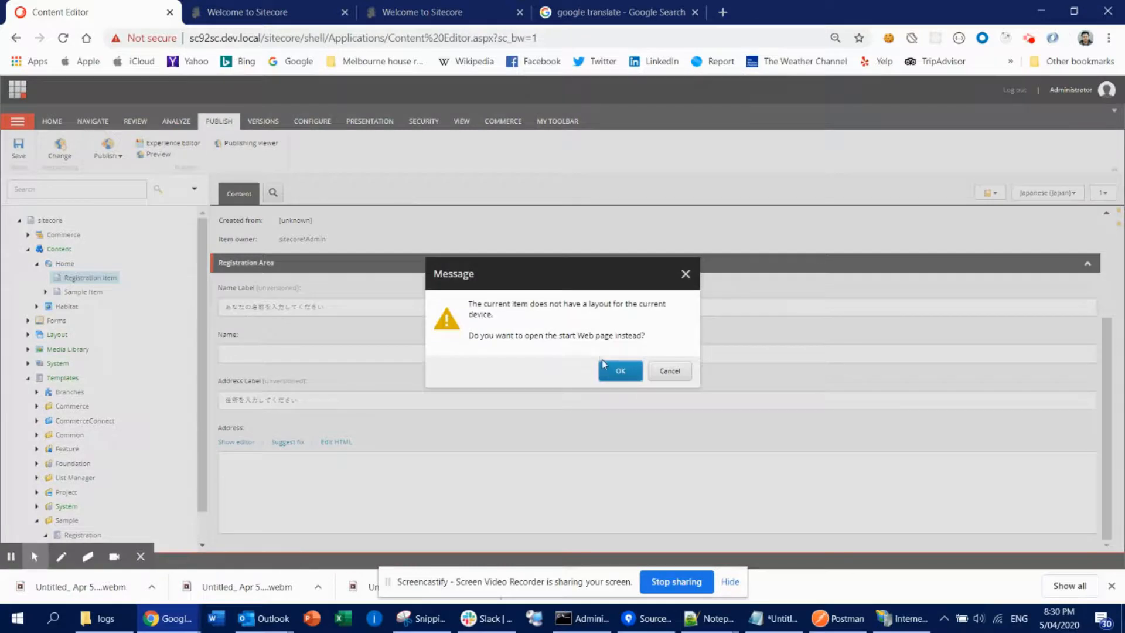
pyautogui.click(640, 378)
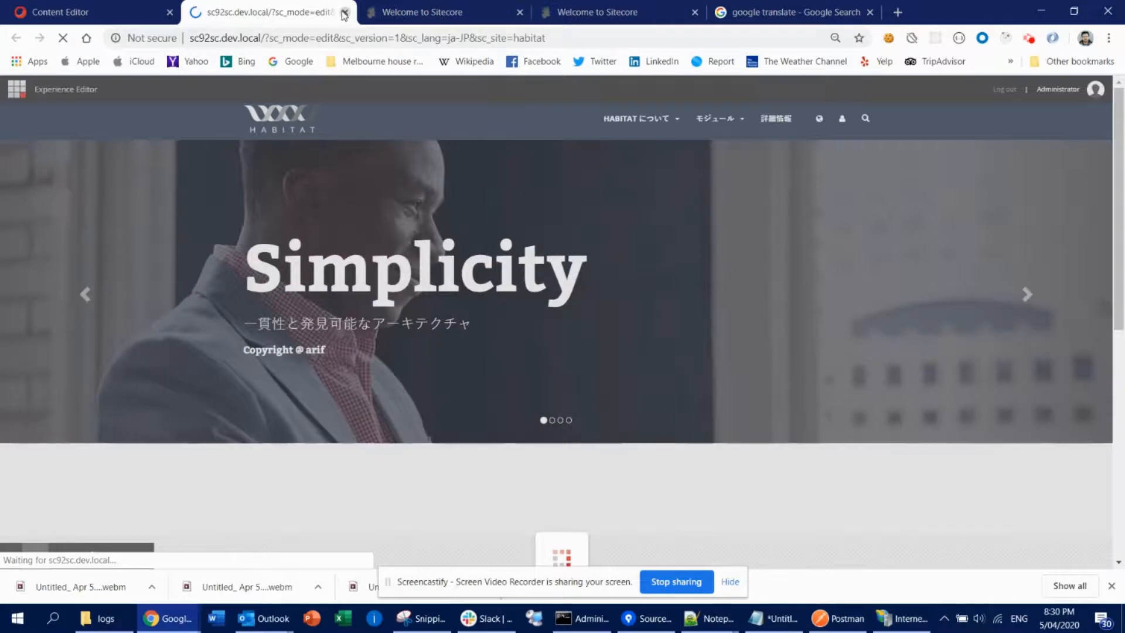
pyautogui.click(345, 12)
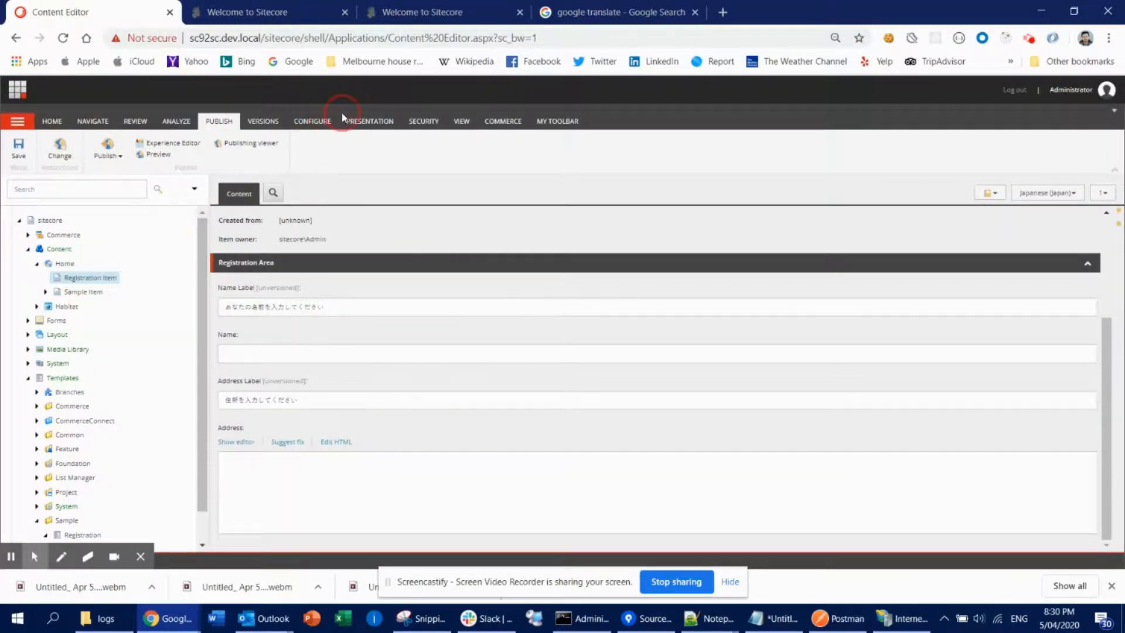
# - Inspect the Sample Item's layout details in the Presentation settings
pyautogui.click(377, 125)
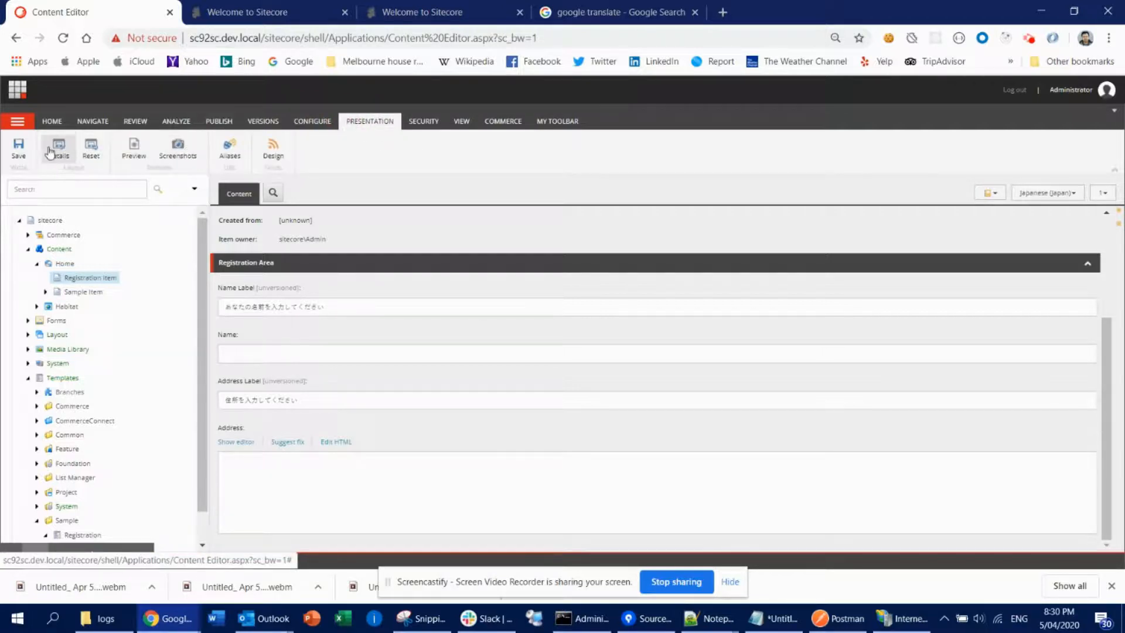
pyautogui.click(98, 295)
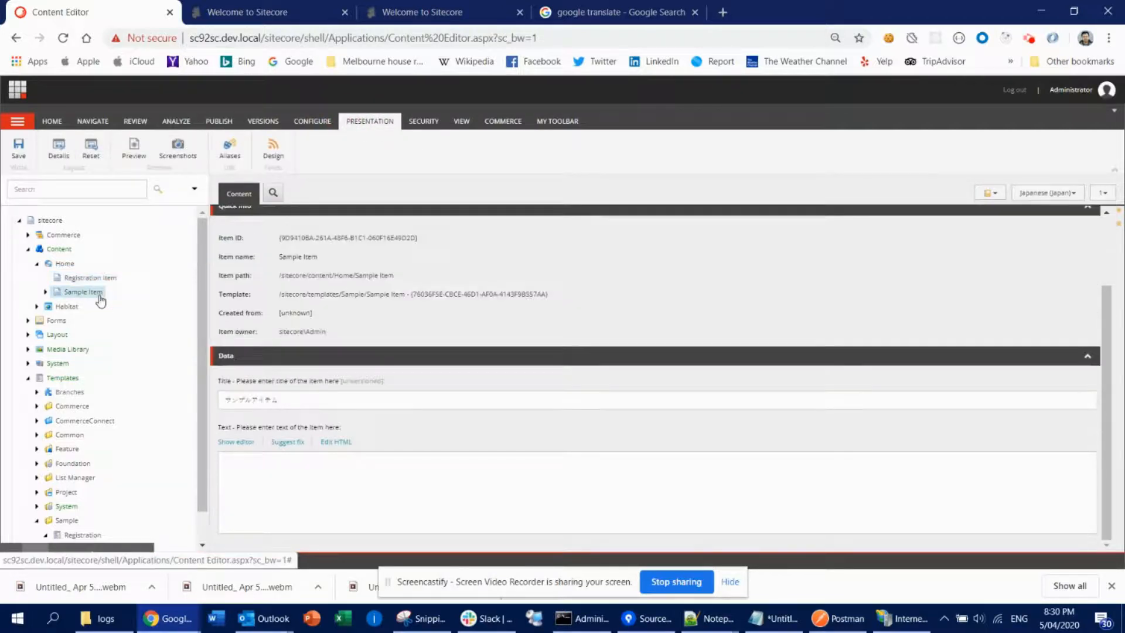
pyautogui.click(59, 168)
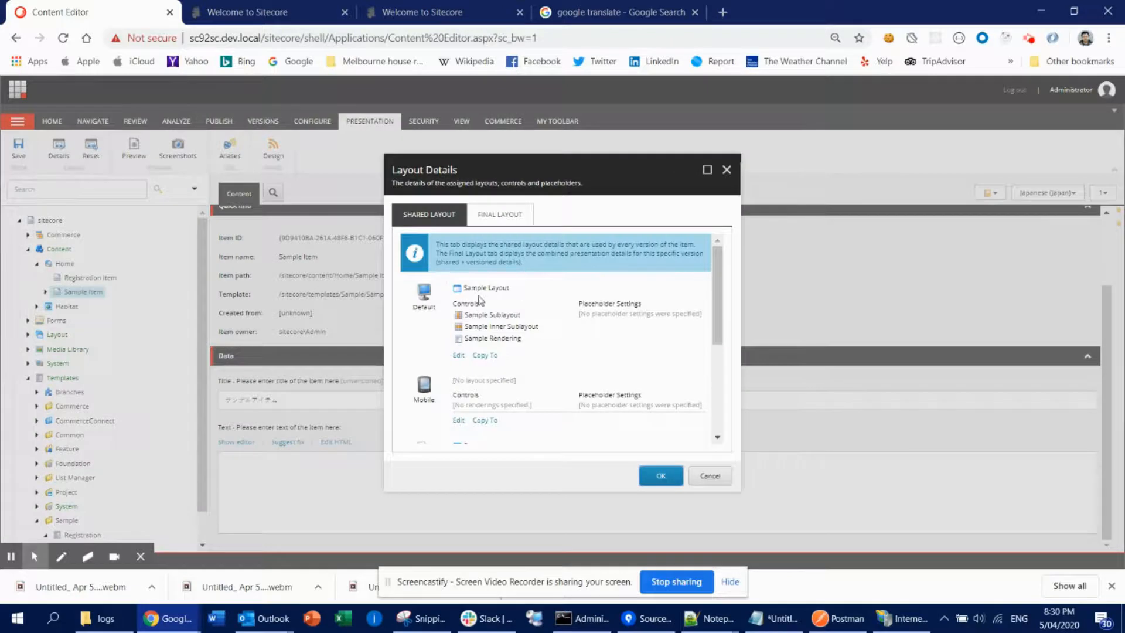
pyautogui.click(710, 476)
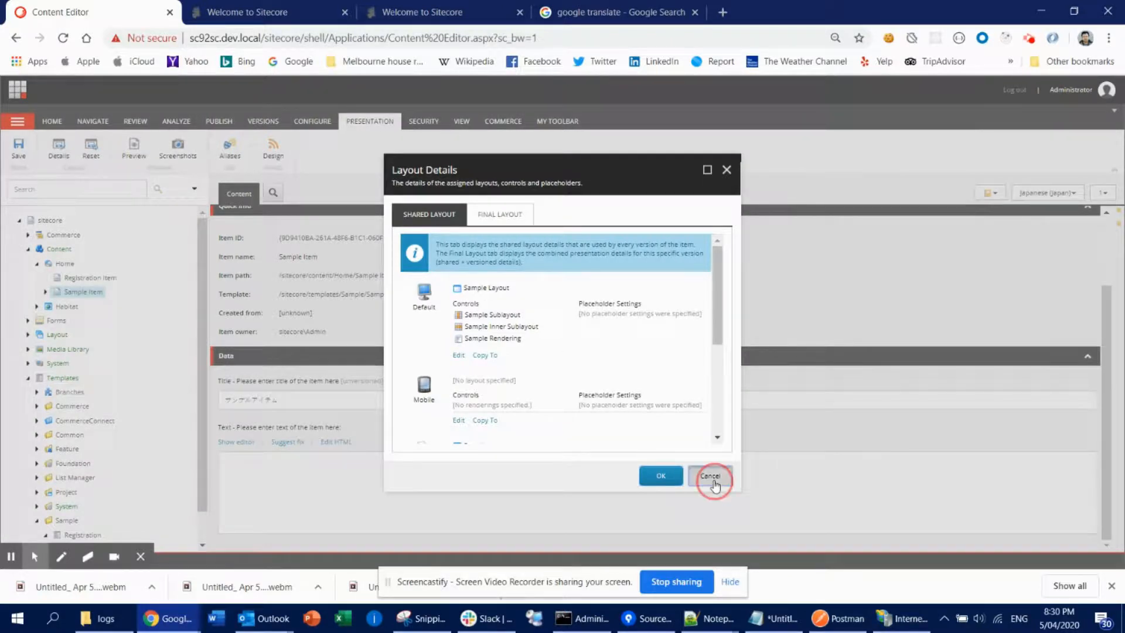
# - Assign Sample Layout to the Registration Item's Default device in its layout details
pyautogui.click(92, 279)
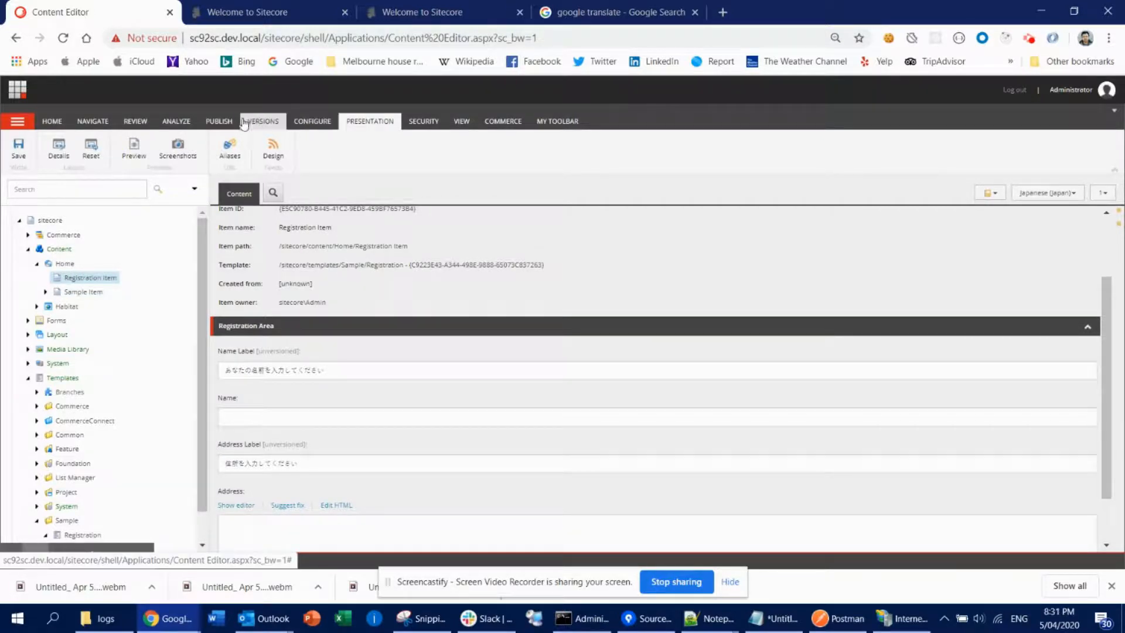
pyautogui.click(58, 153)
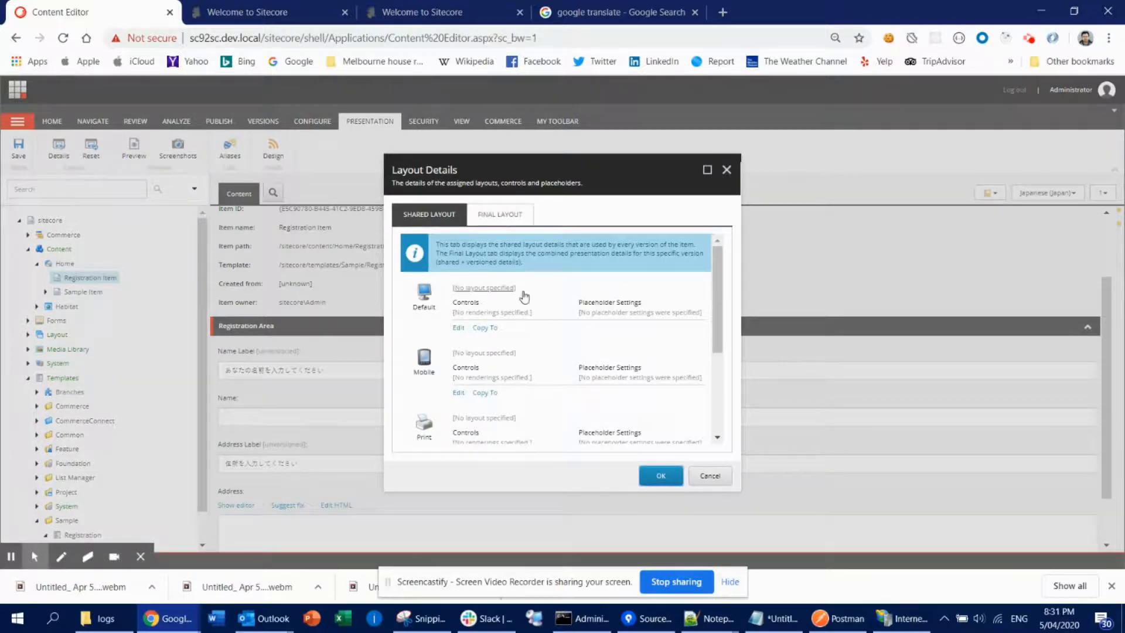
pyautogui.click(483, 289)
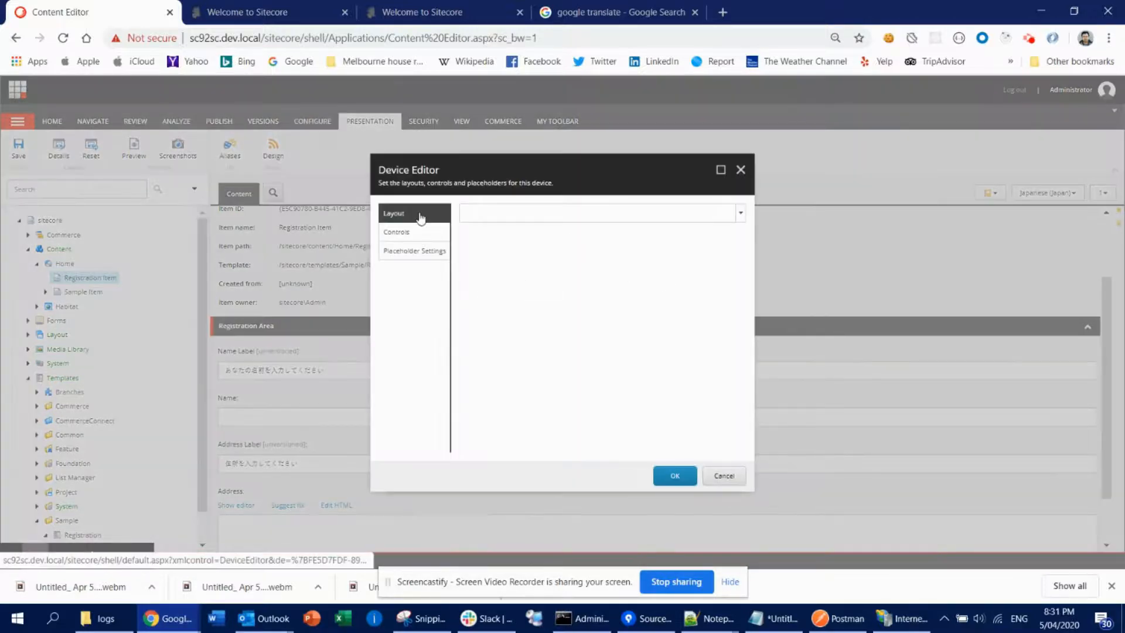
pyautogui.click(668, 215)
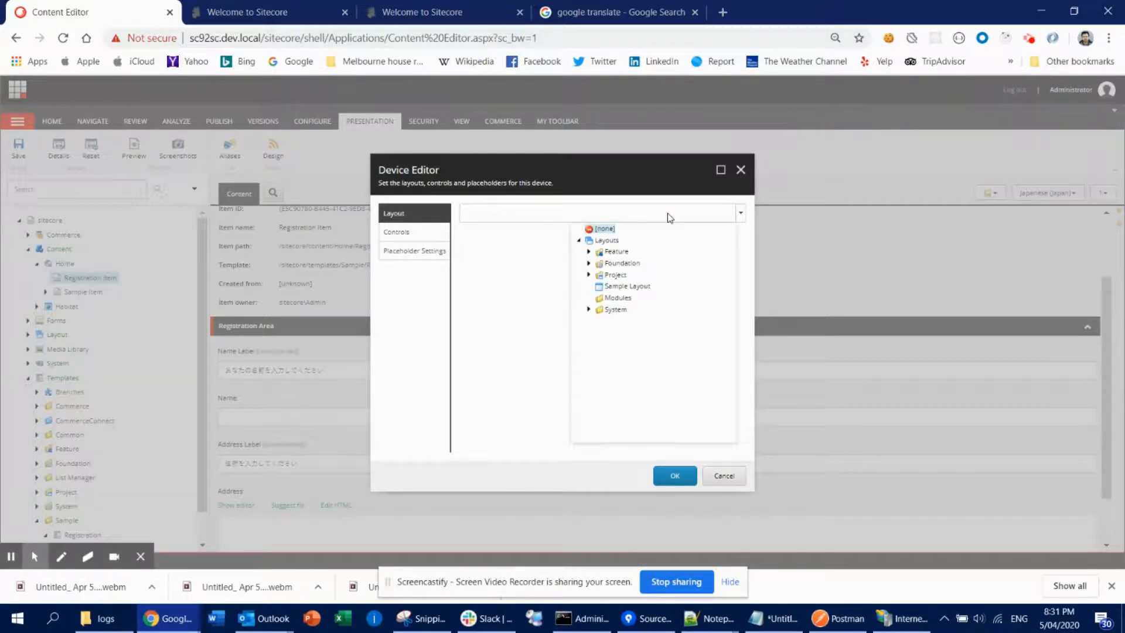
pyautogui.click(625, 289)
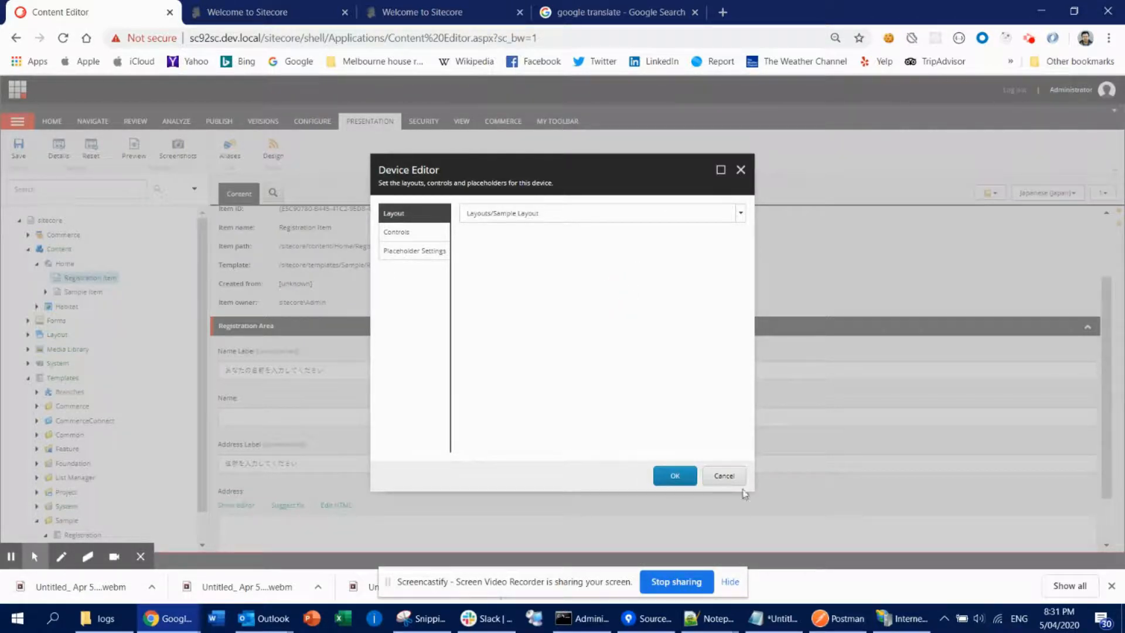
pyautogui.click(677, 475)
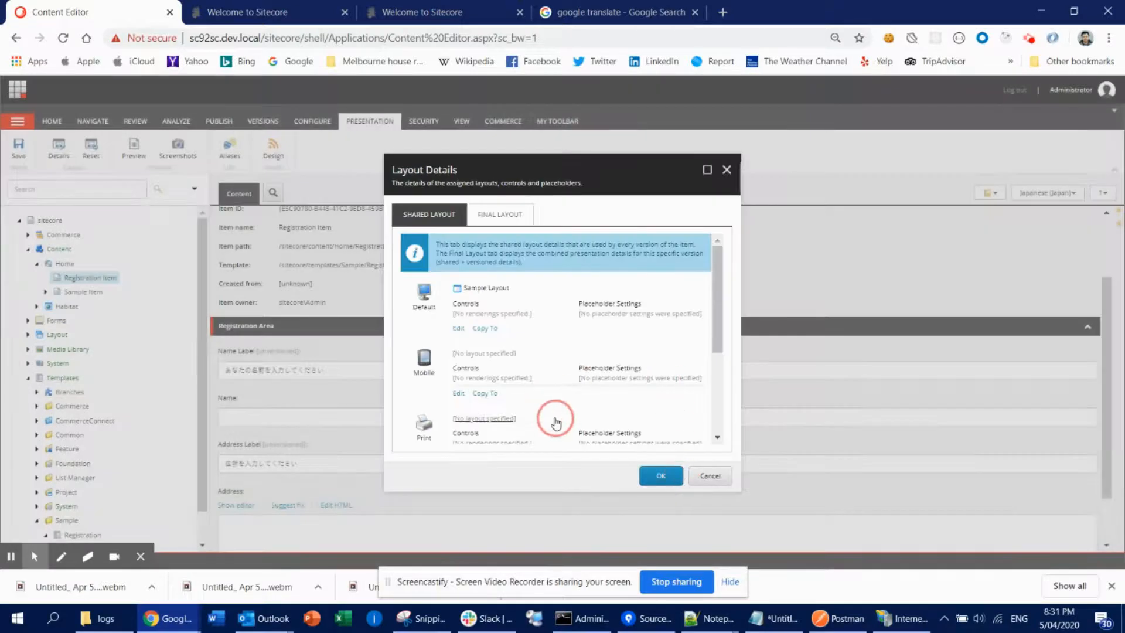
pyautogui.click(660, 475)
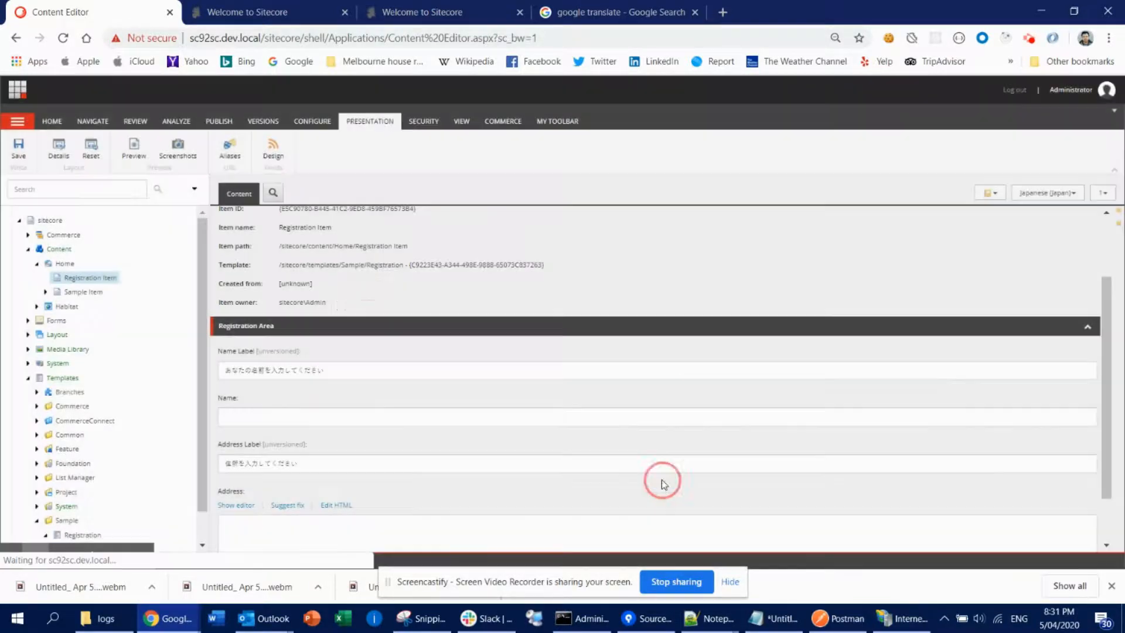
# - Save the Registration Item with its assigned layout
pyautogui.click(19, 155)
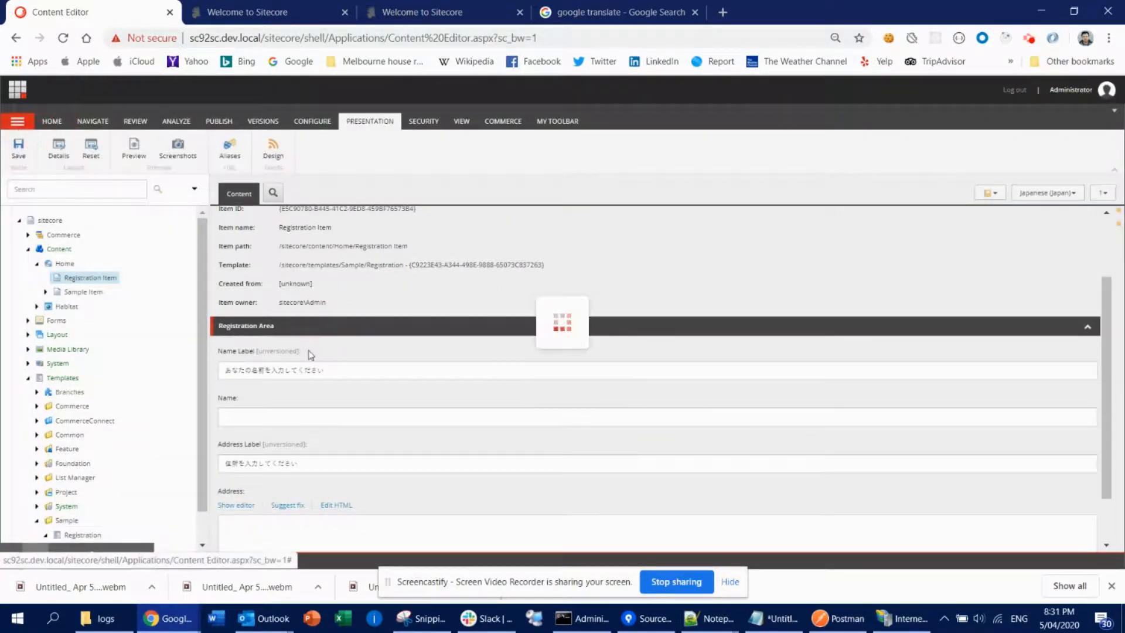
pyautogui.doubleClick(223, 399)
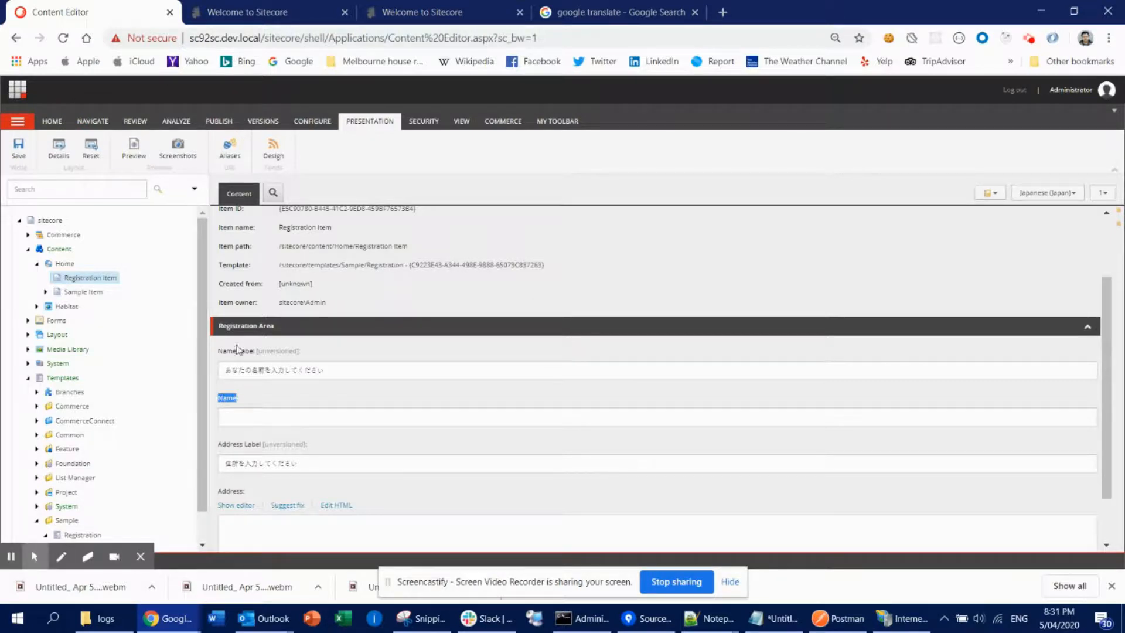
pyautogui.click(243, 446)
pyautogui.moveTo(285, 370); pyautogui.dragTo(291, 370)
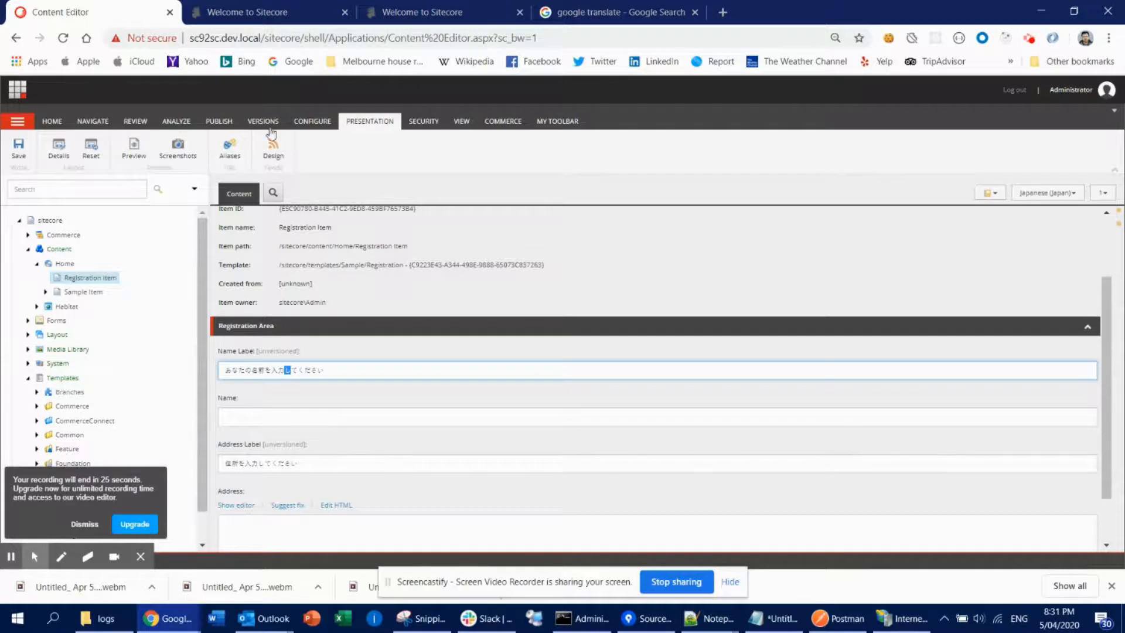
# - Open the item's layout details and examine the Default device's controls in the Device Editor, then cancel
pyautogui.click(65, 150)
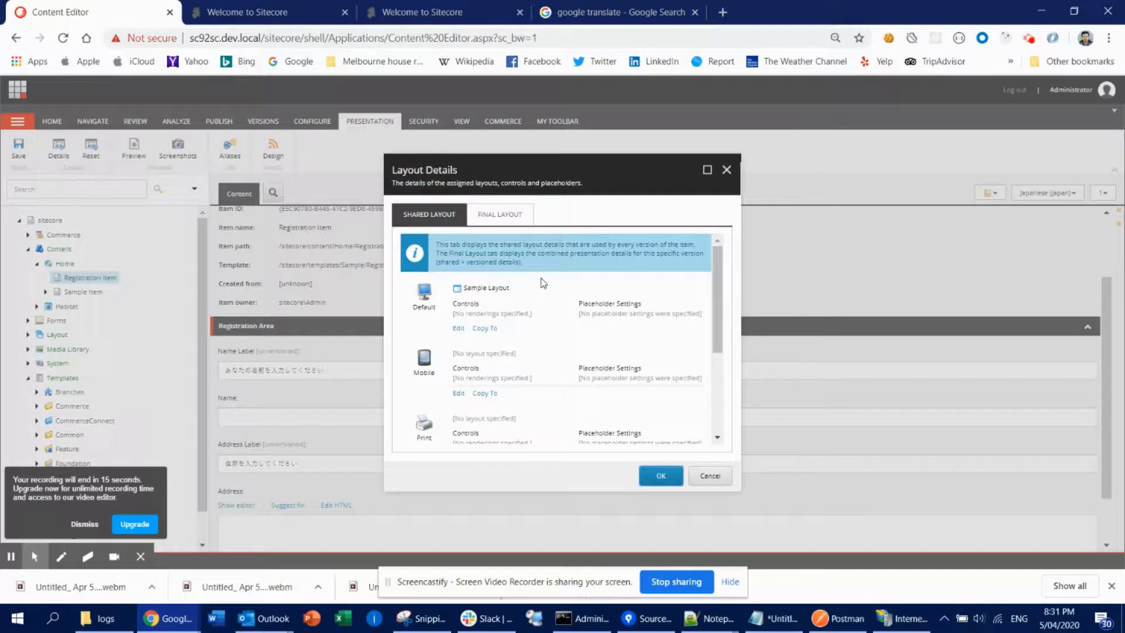
pyautogui.moveTo(483, 307); pyautogui.dragTo(467, 330)
pyautogui.click(535, 309)
pyautogui.click(460, 332)
pyautogui.click(414, 232)
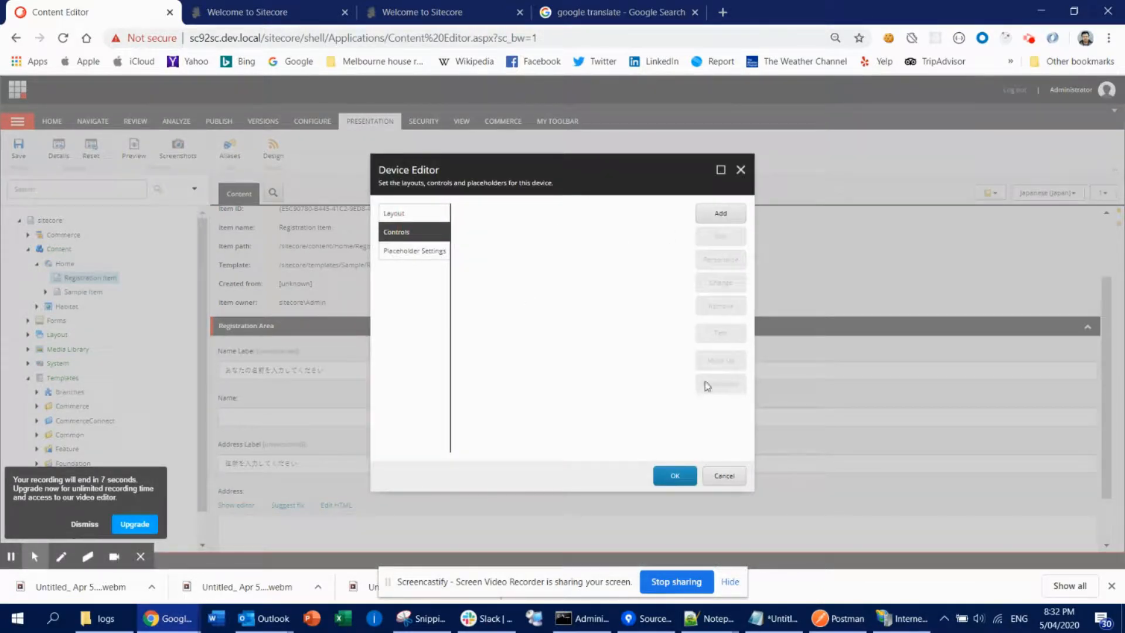
pyautogui.click(724, 475)
pyautogui.click(720, 477)
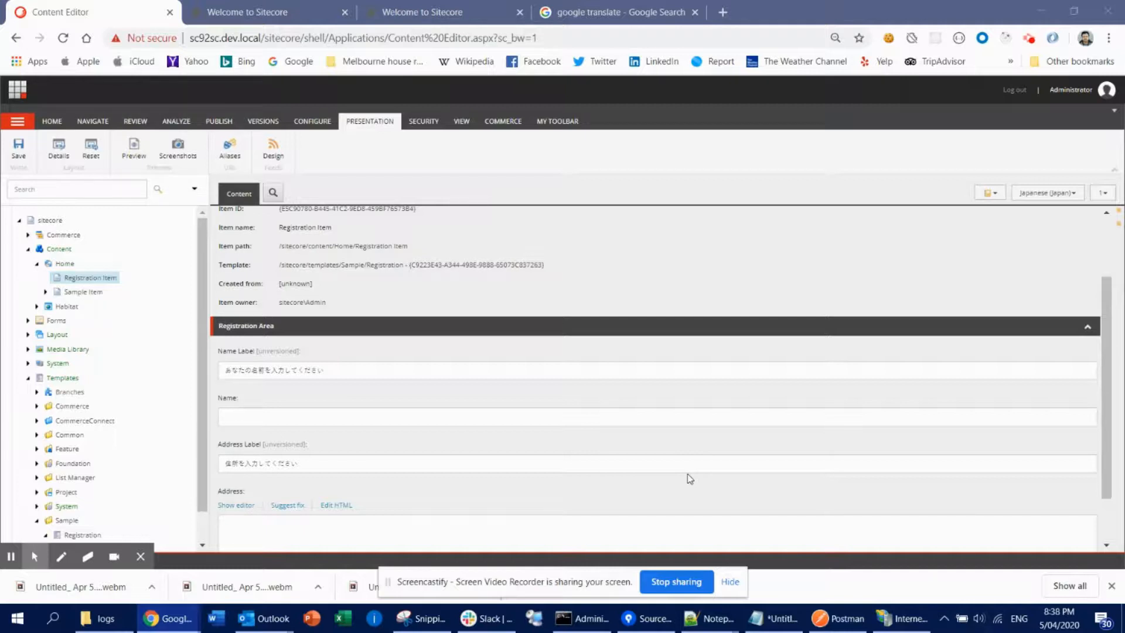
# - Switch the Registration Item's content language to English
pyautogui.click(1030, 194)
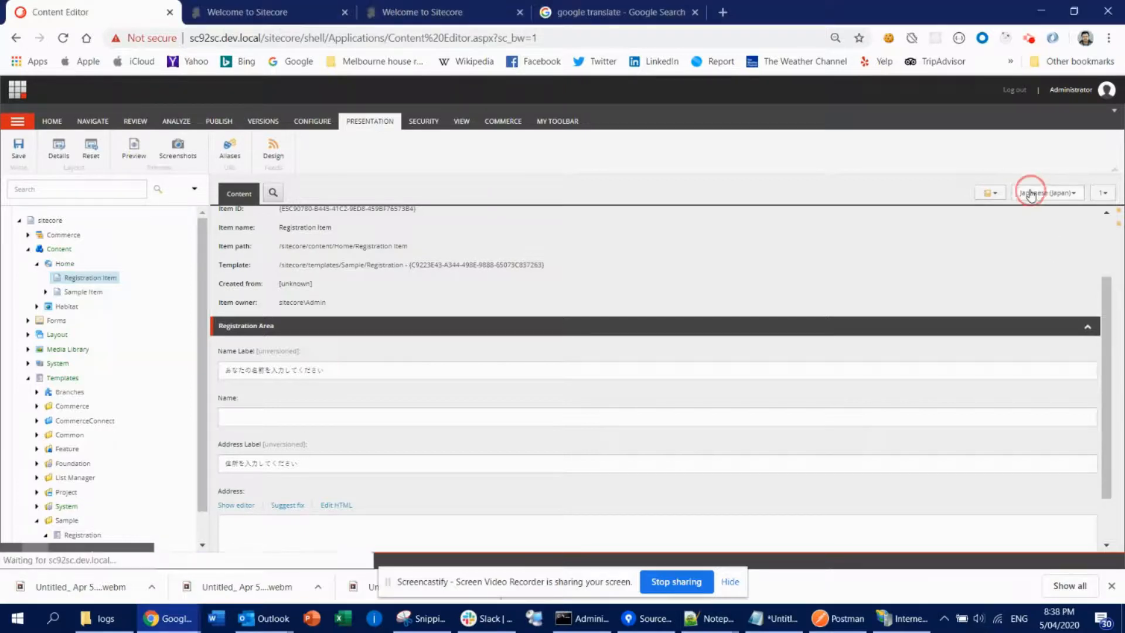
pyautogui.click(941, 341)
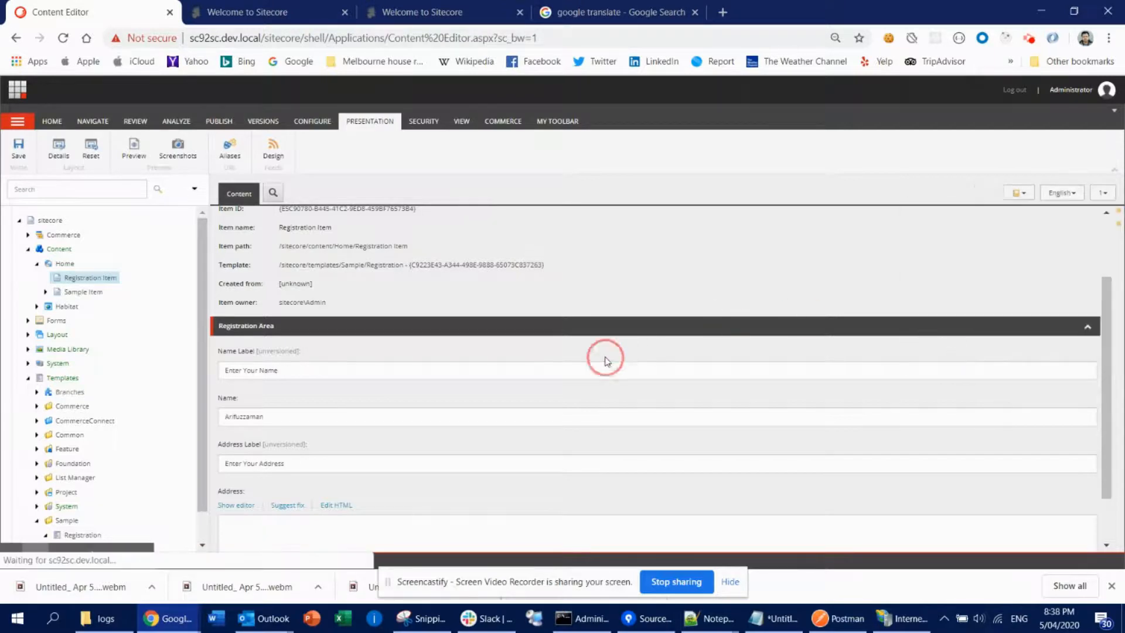
pyautogui.click(344, 369)
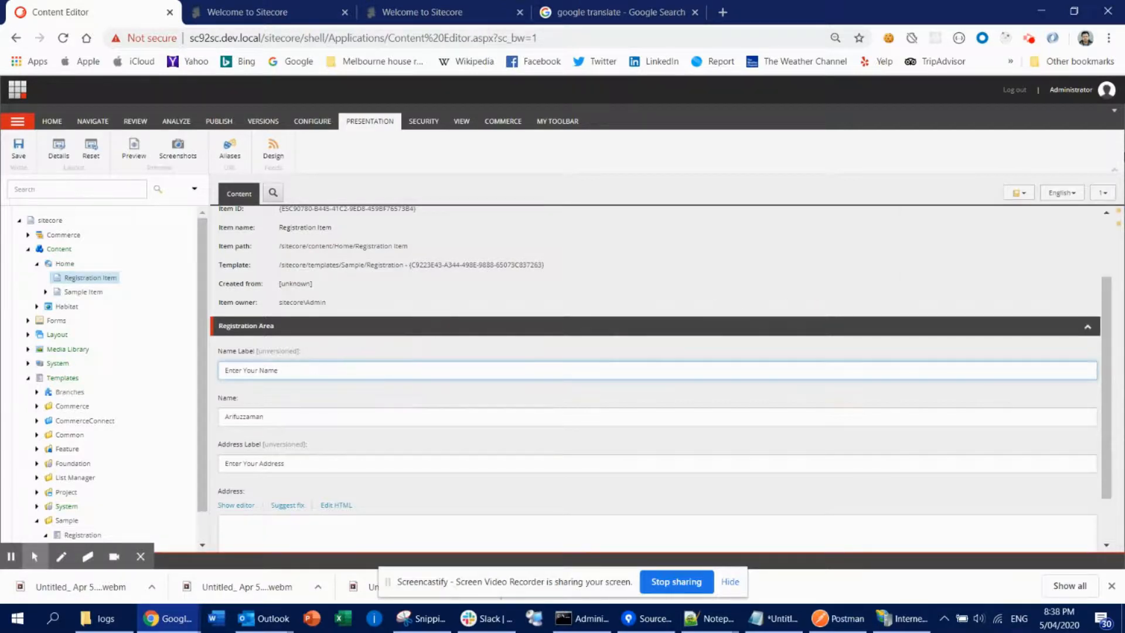
# - Add a new English version of the Registration Item
pyautogui.click(1101, 193)
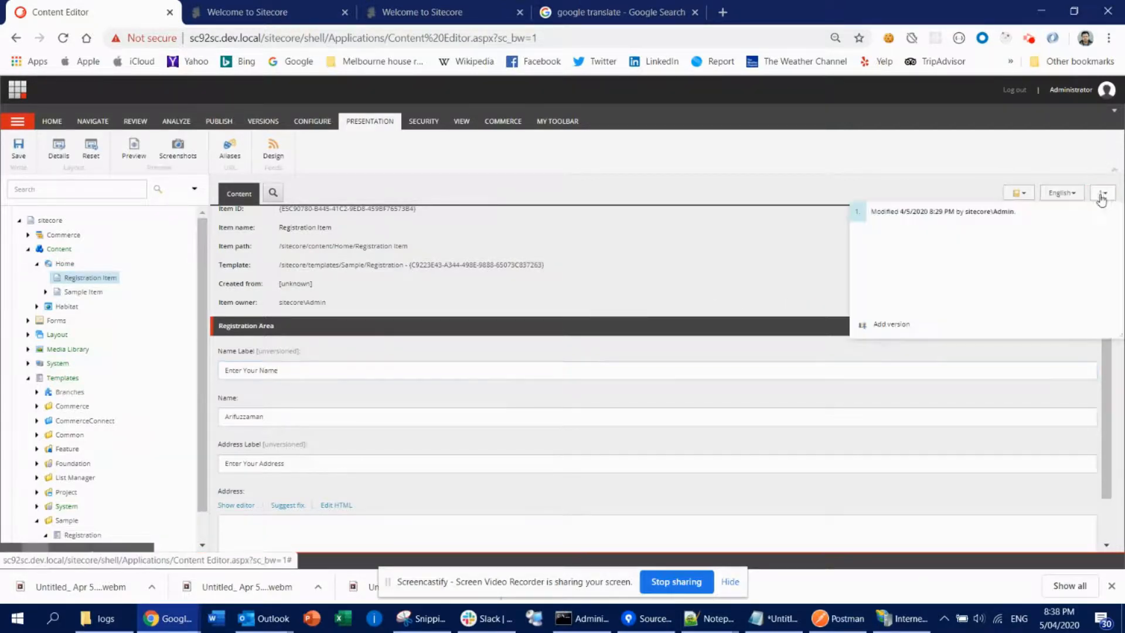
pyautogui.click(580, 410)
pyautogui.click(500, 462)
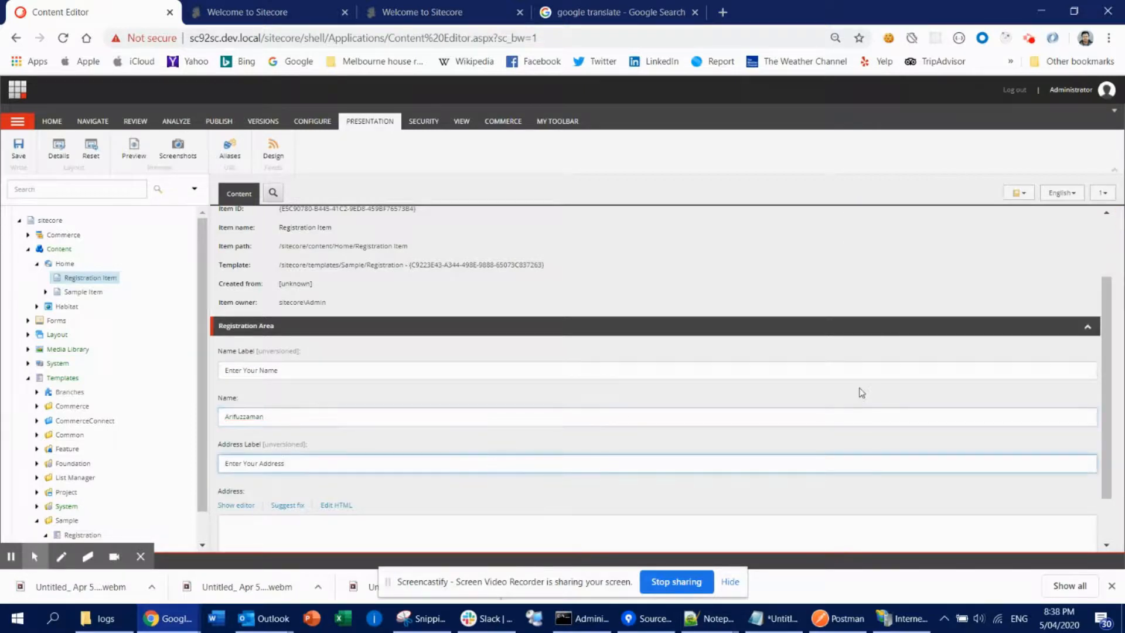
pyautogui.click(1104, 201)
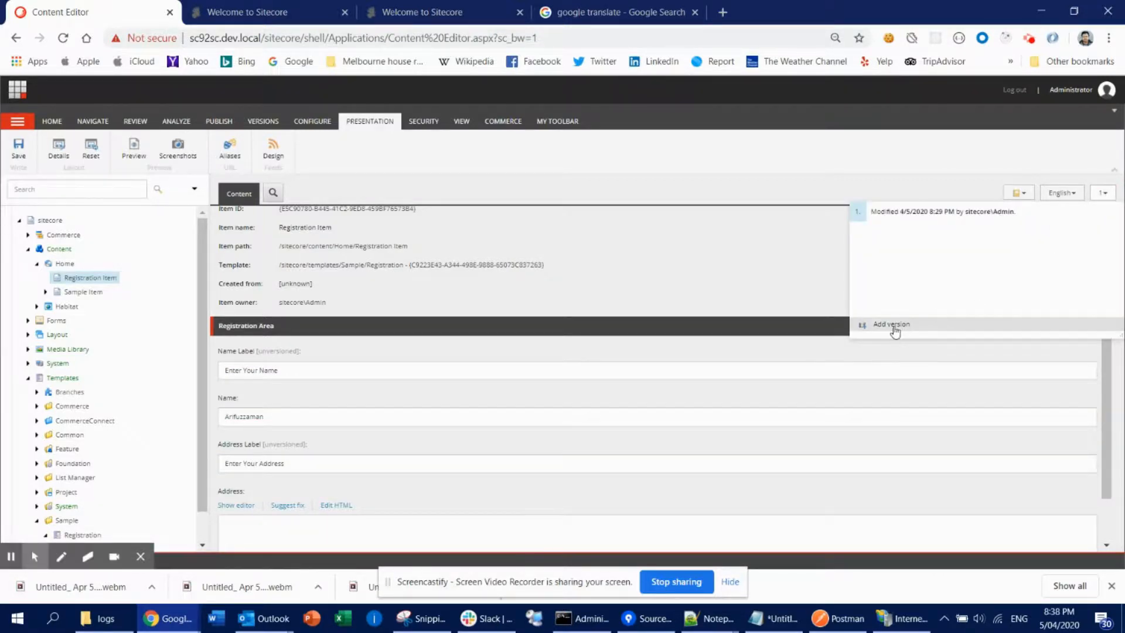
pyautogui.click(890, 325)
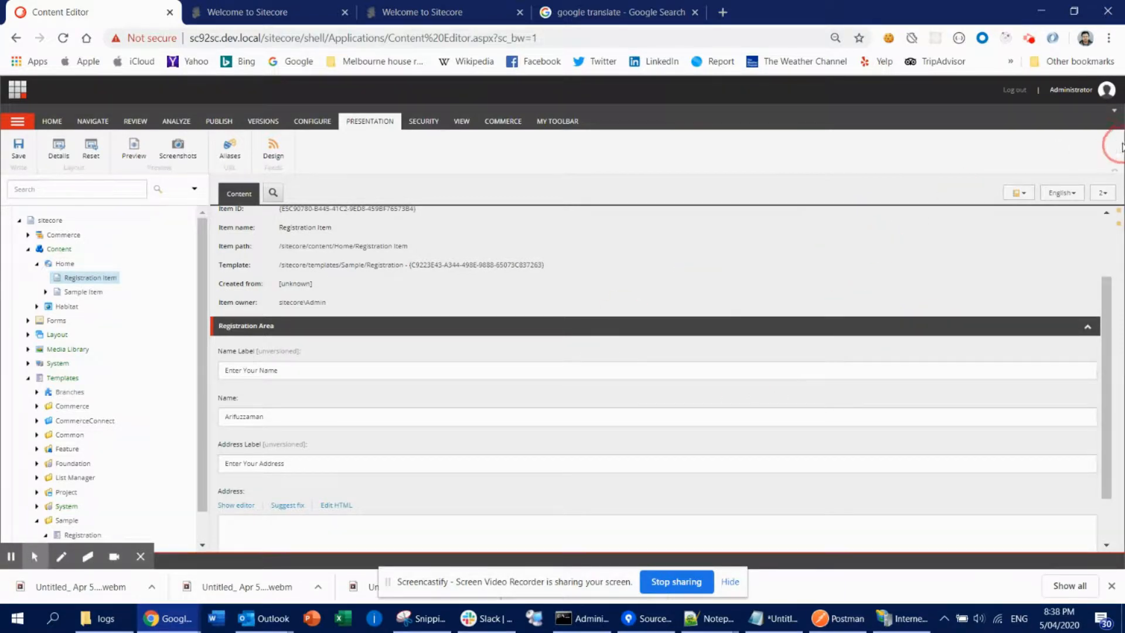
# - Replace the Name field value in the new English version and save the item
pyautogui.doubleClick(328, 362)
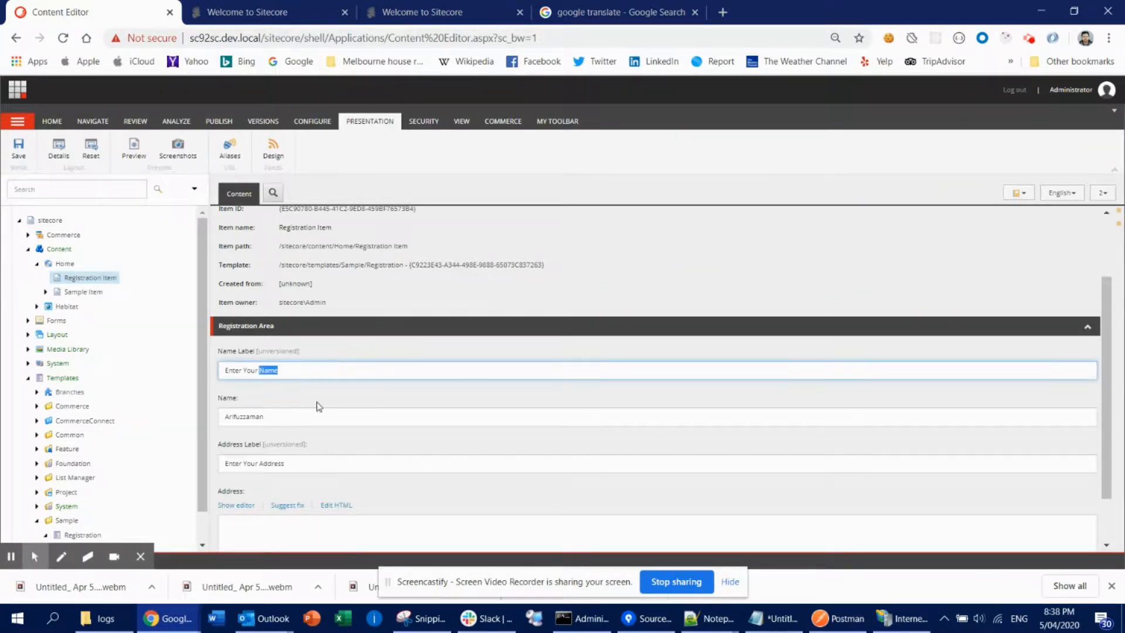
pyautogui.doubleClick(300, 416)
pyautogui.click(304, 369)
pyautogui.moveTo(300, 367); pyautogui.dragTo(222, 364)
pyautogui.click(274, 418)
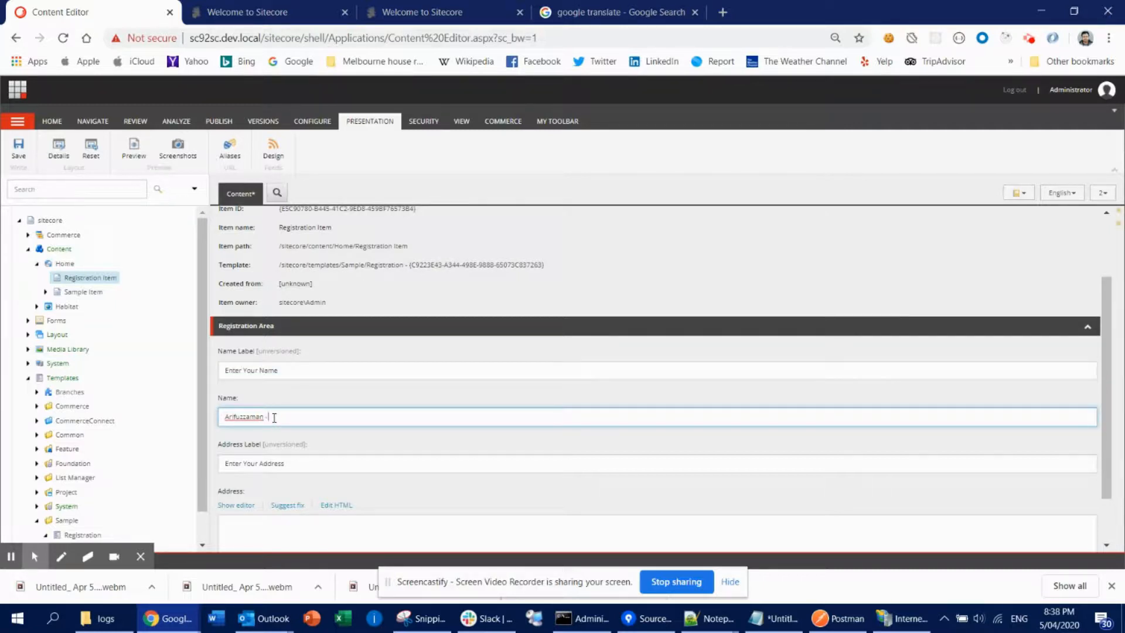
pyautogui.tripleClick(274, 418)
pyautogui.write('xtooulu')
pyautogui.click(18, 148)
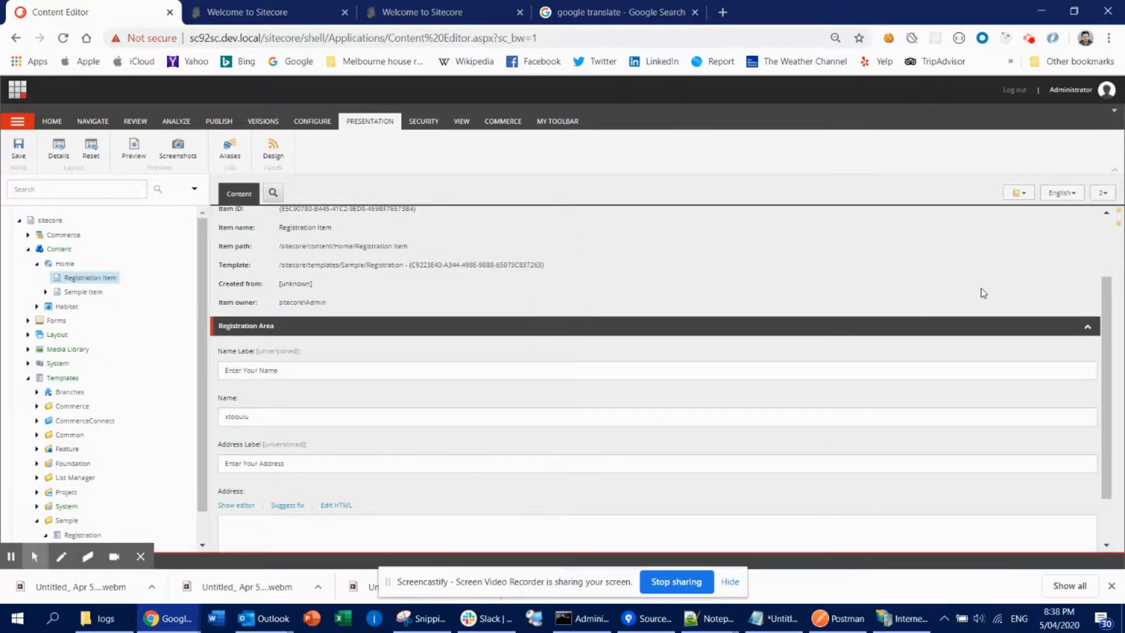
# - Switch between English versions 1 and 2 to compare their Name and Name Label values
pyautogui.click(1102, 194)
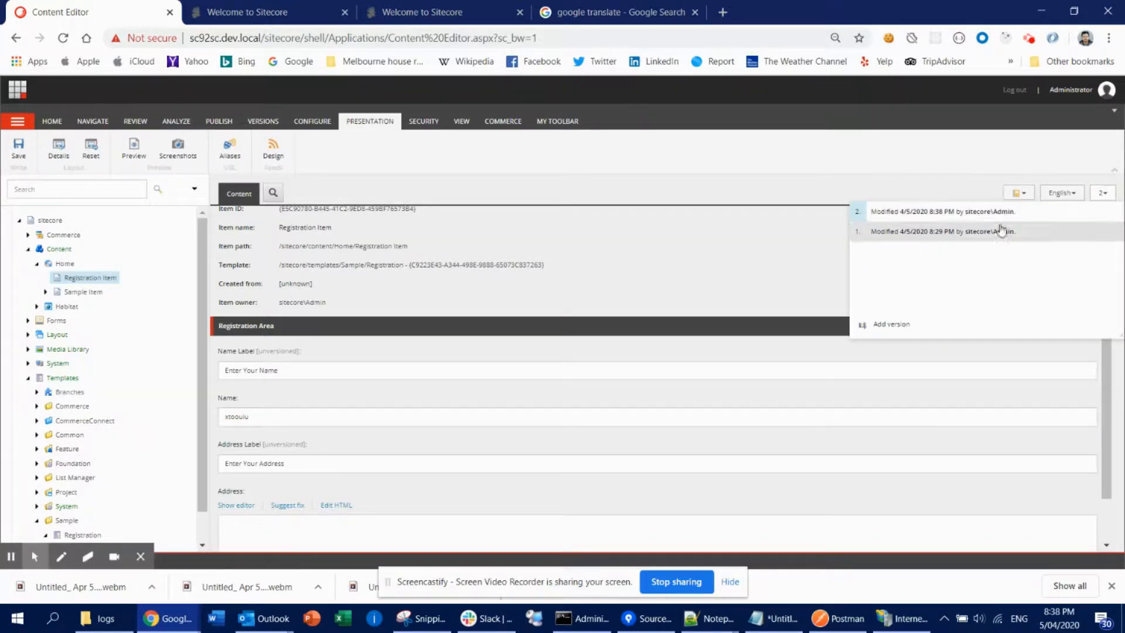
pyautogui.click(313, 411)
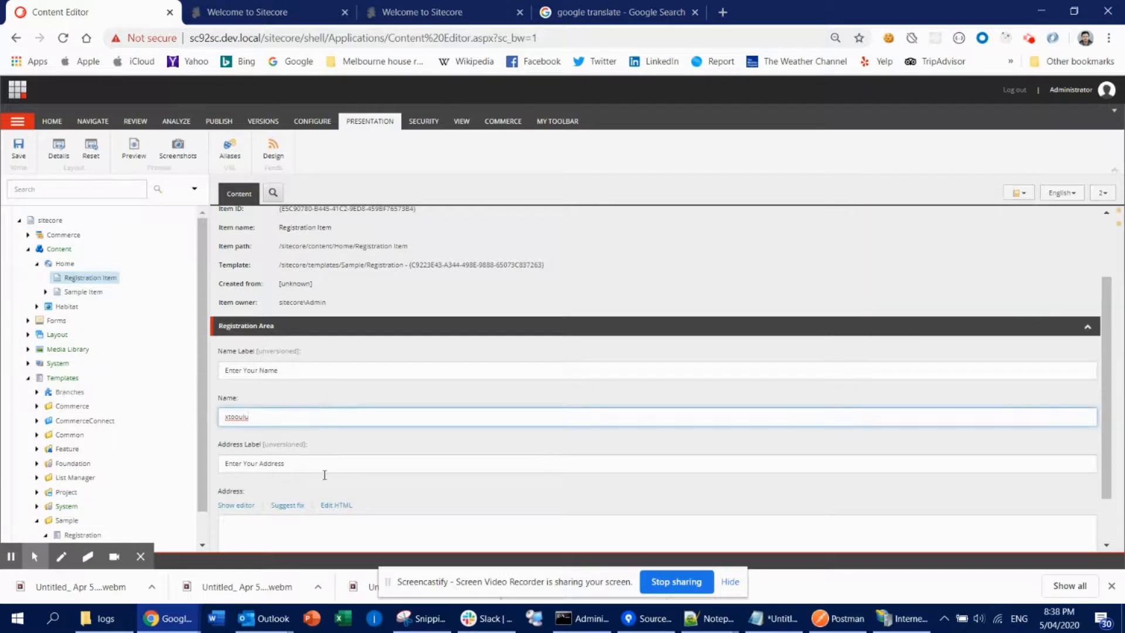
pyautogui.click(574, 454)
pyautogui.scroll(-1, 574, 454)
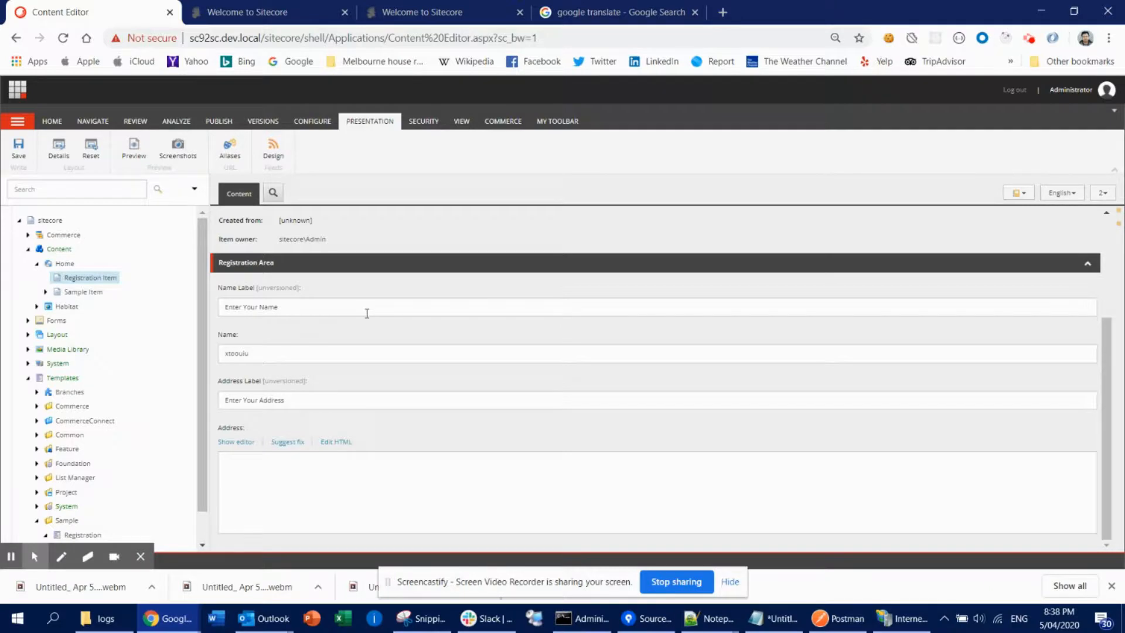
pyautogui.click(1102, 194)
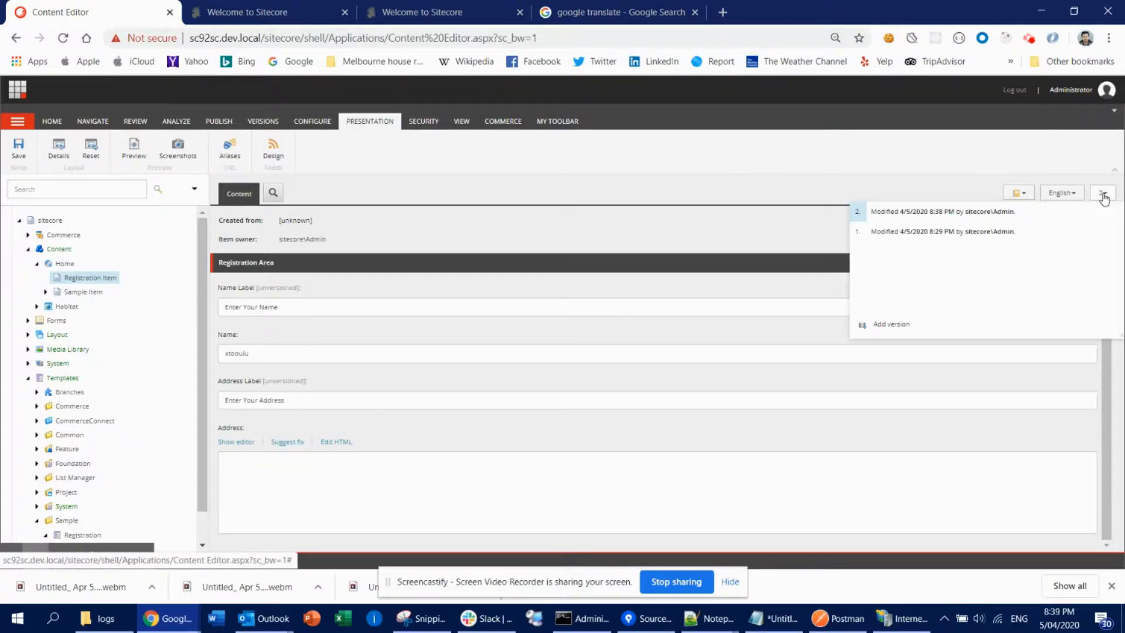
pyautogui.click(993, 231)
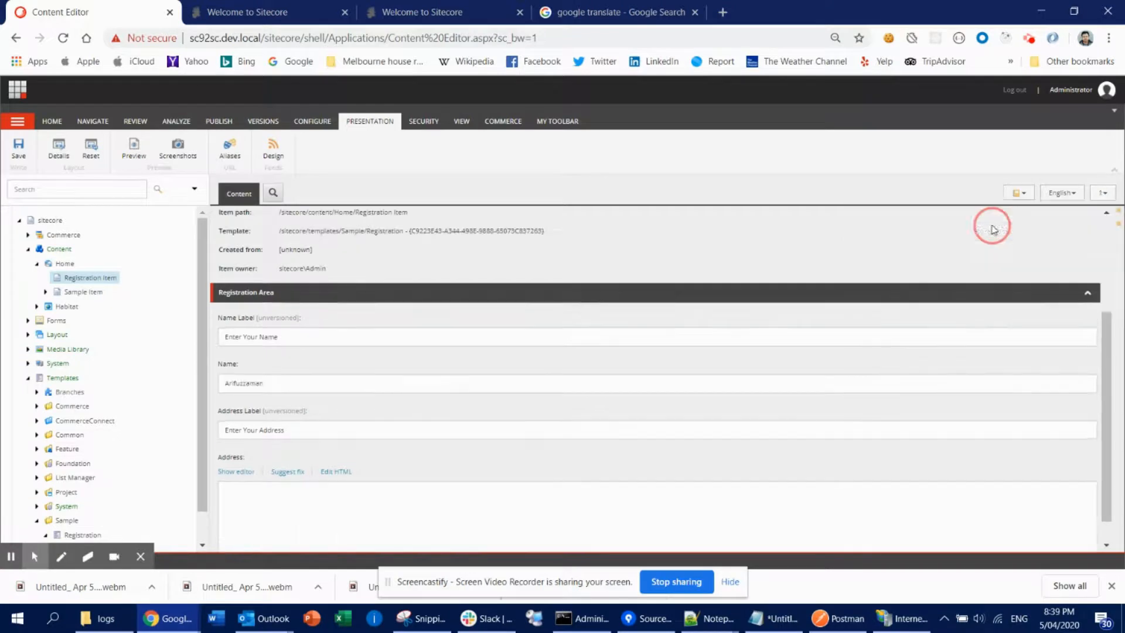
pyautogui.doubleClick(274, 388)
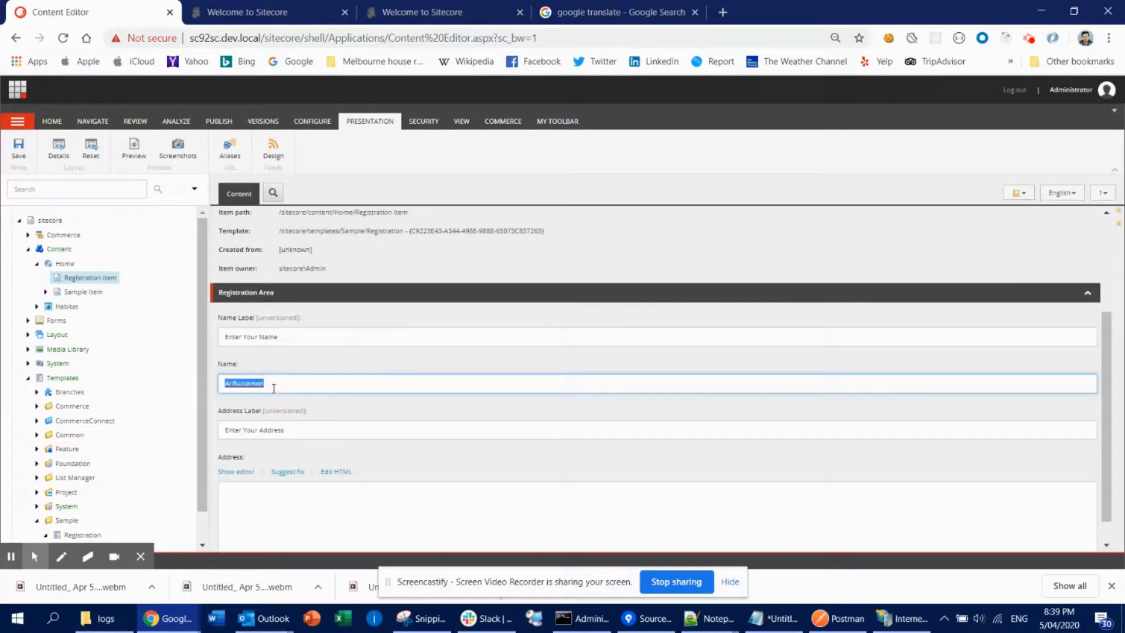
pyautogui.click(1104, 193)
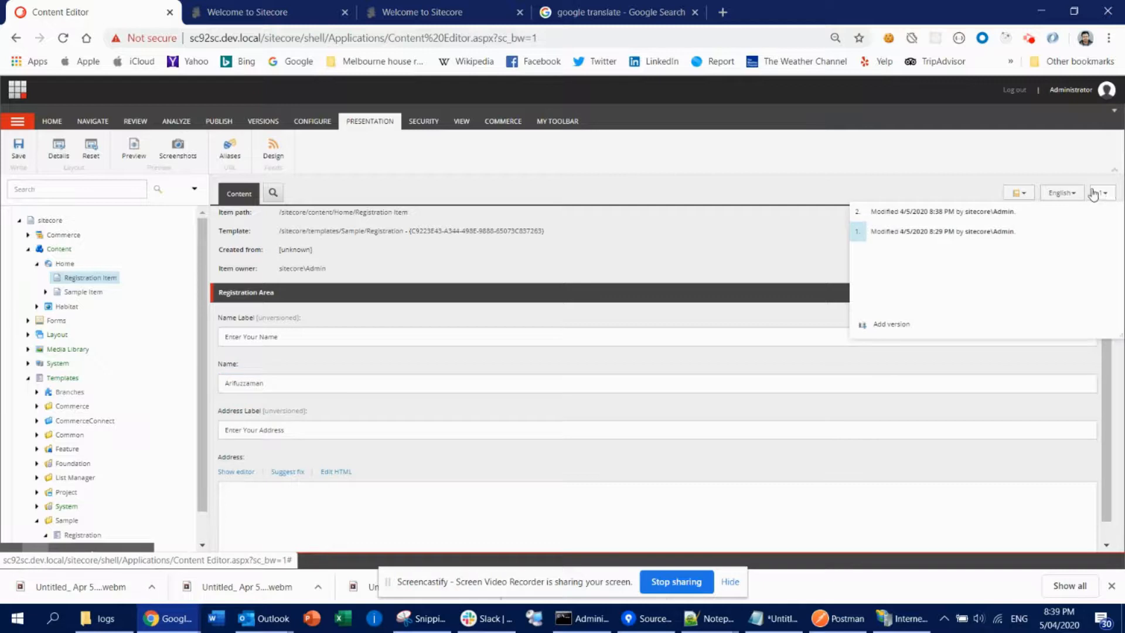
pyautogui.click(948, 211)
pyautogui.doubleClick(314, 362)
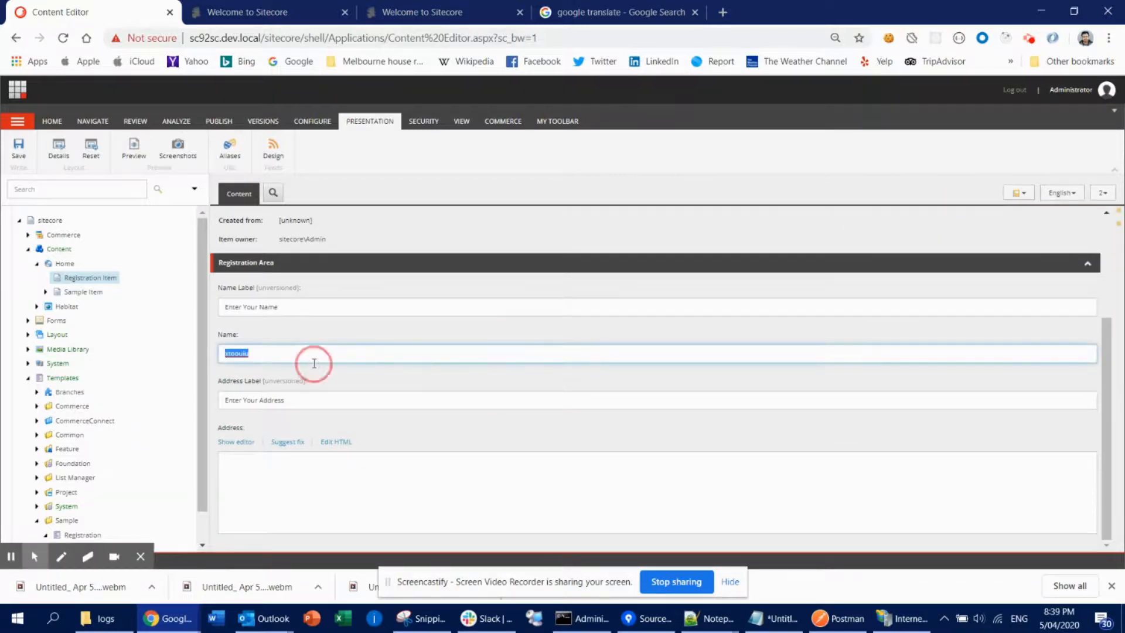
pyautogui.scroll(2, 938, 415)
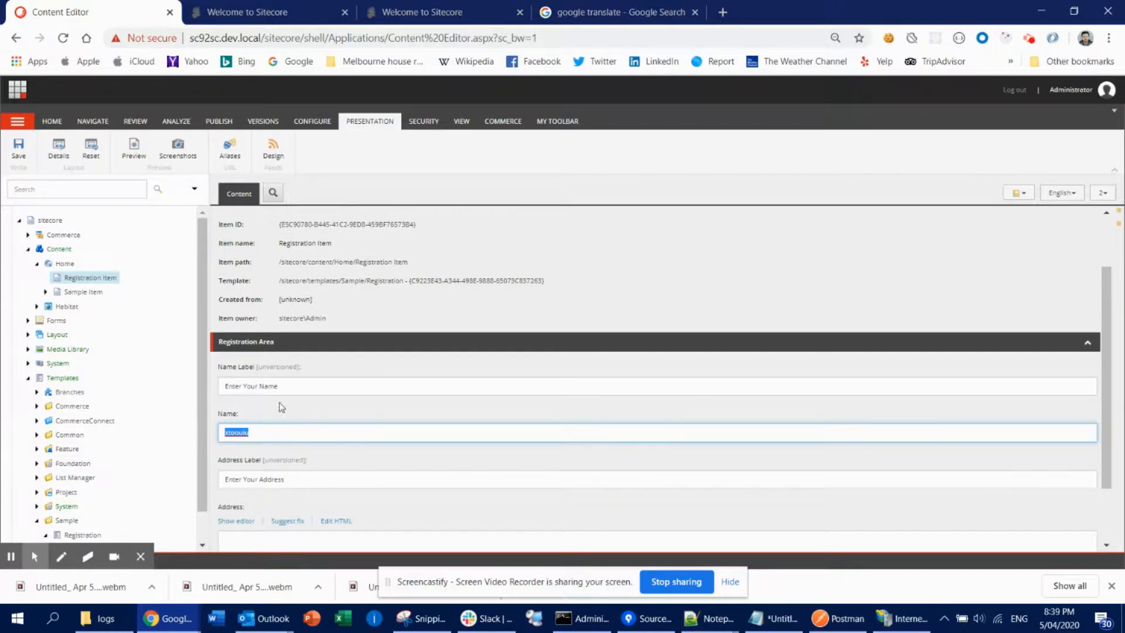
# - Change the Name Label in English version 2 to Enter Your Name - 1 and save
pyautogui.doubleClick(229, 385)
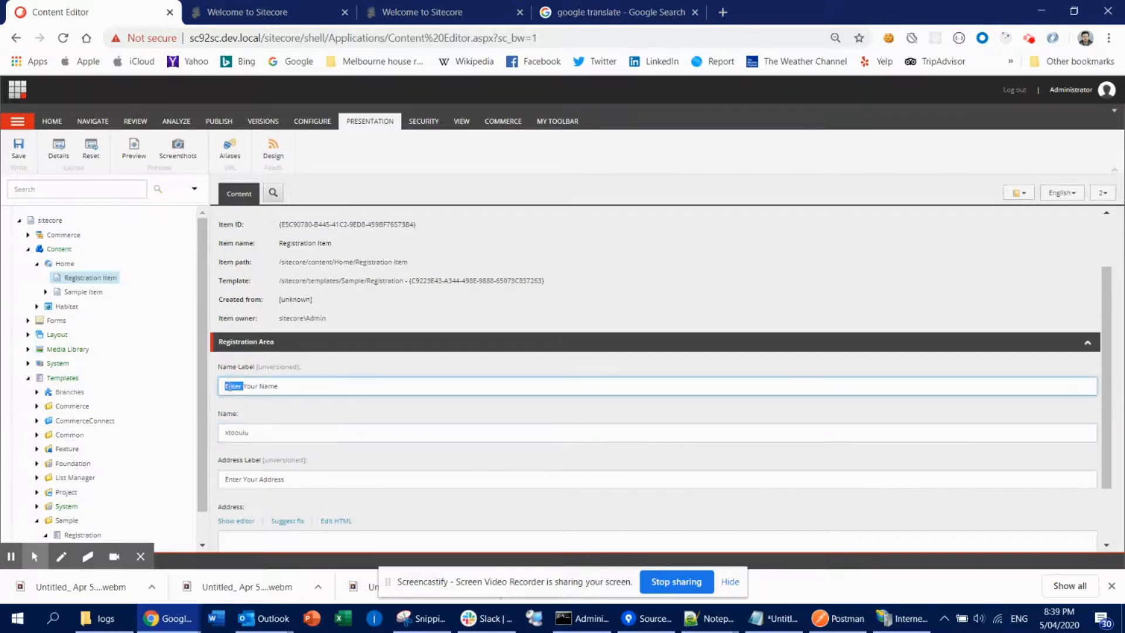
pyautogui.click(310, 379)
pyautogui.write('- 1')
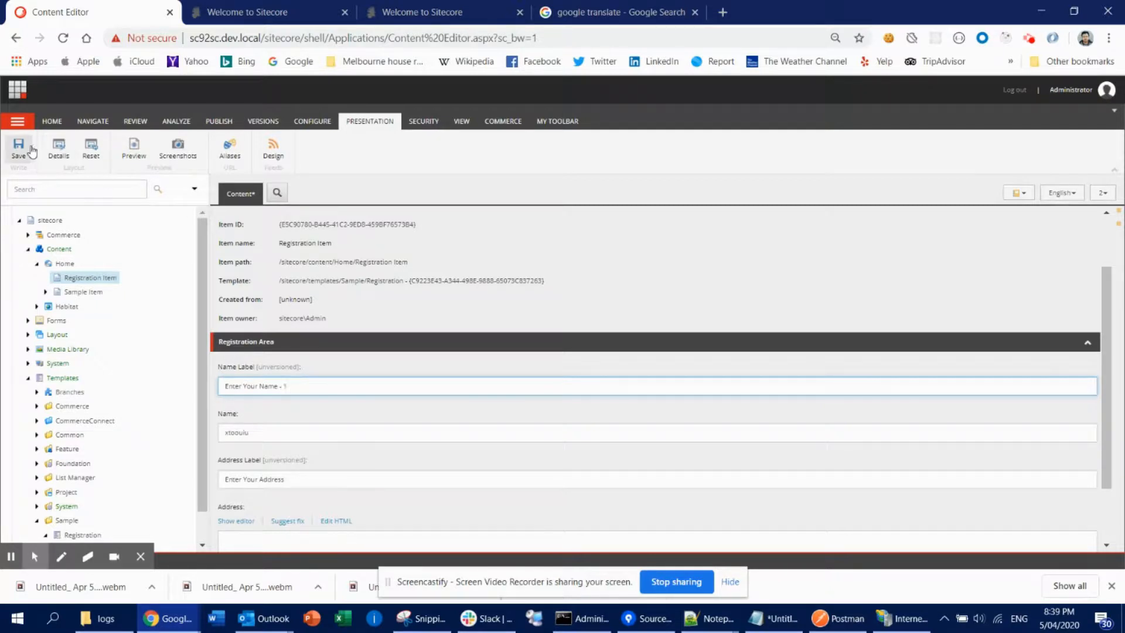
pyautogui.click(18, 148)
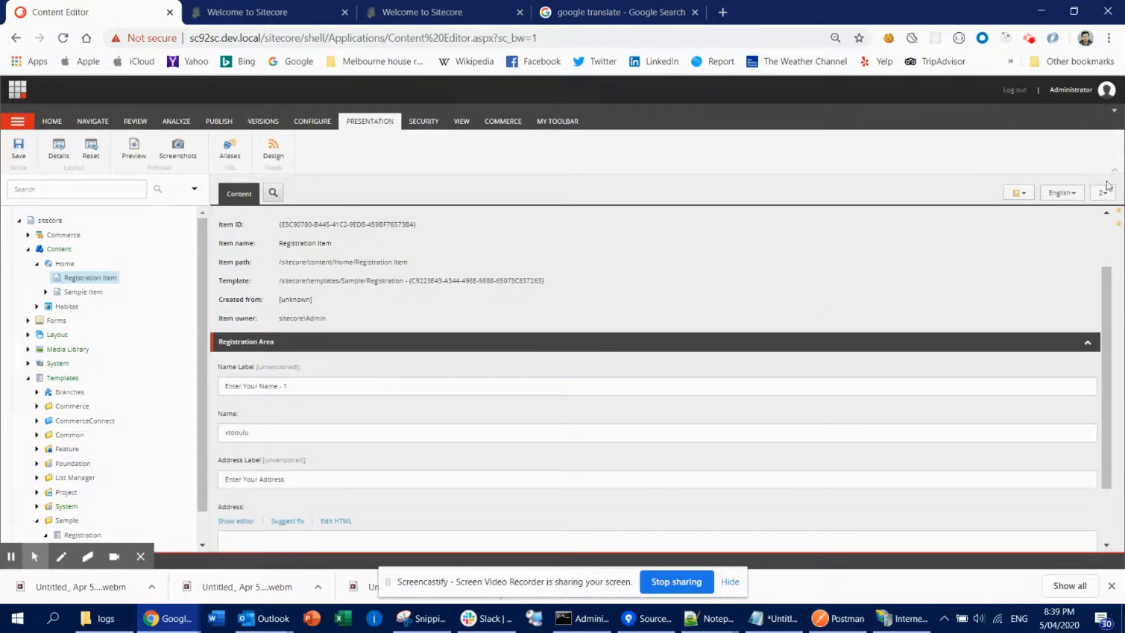
# - Switch to English version 1 and inspect its Name Label field
pyautogui.click(1101, 193)
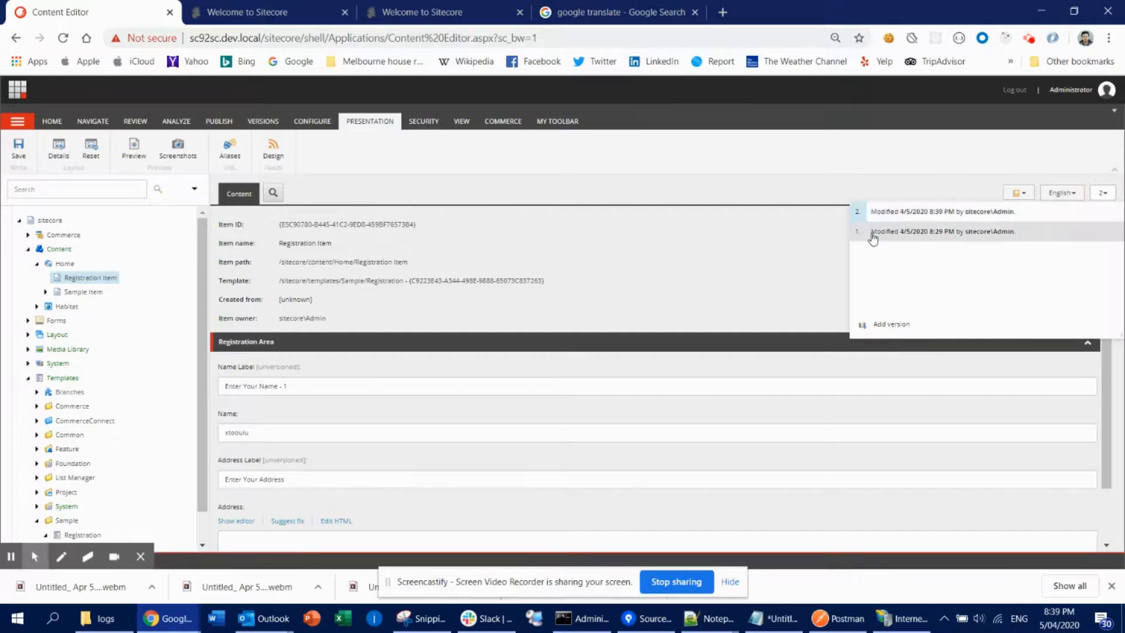
pyautogui.click(873, 231)
pyautogui.click(308, 422)
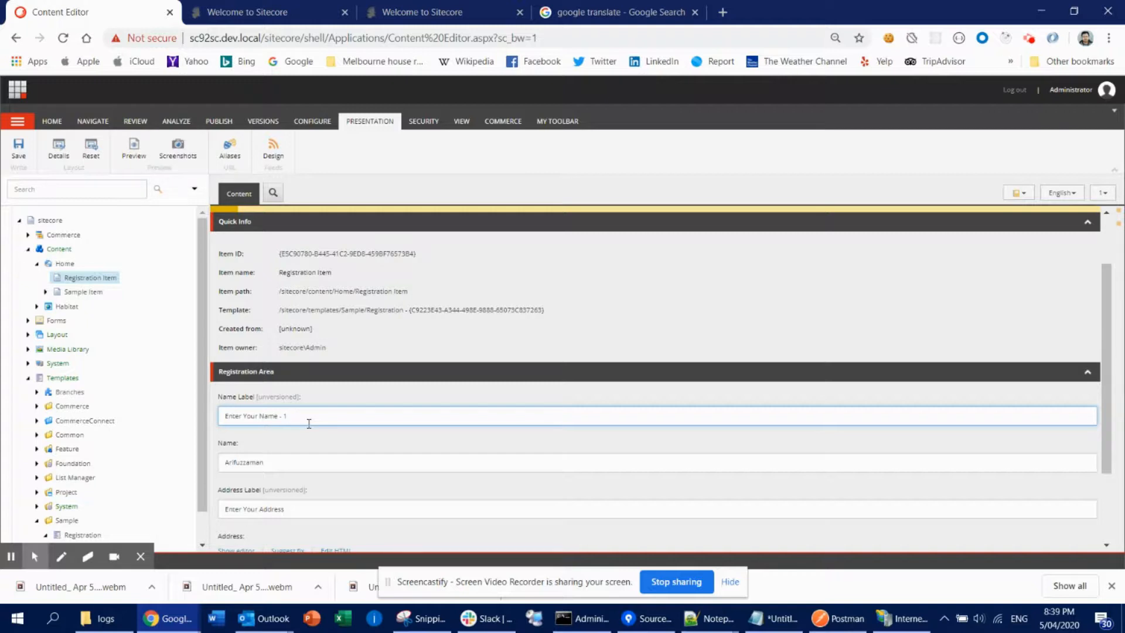
# - Switch the content language to Japanese and inspect its label fields
pyautogui.click(1062, 194)
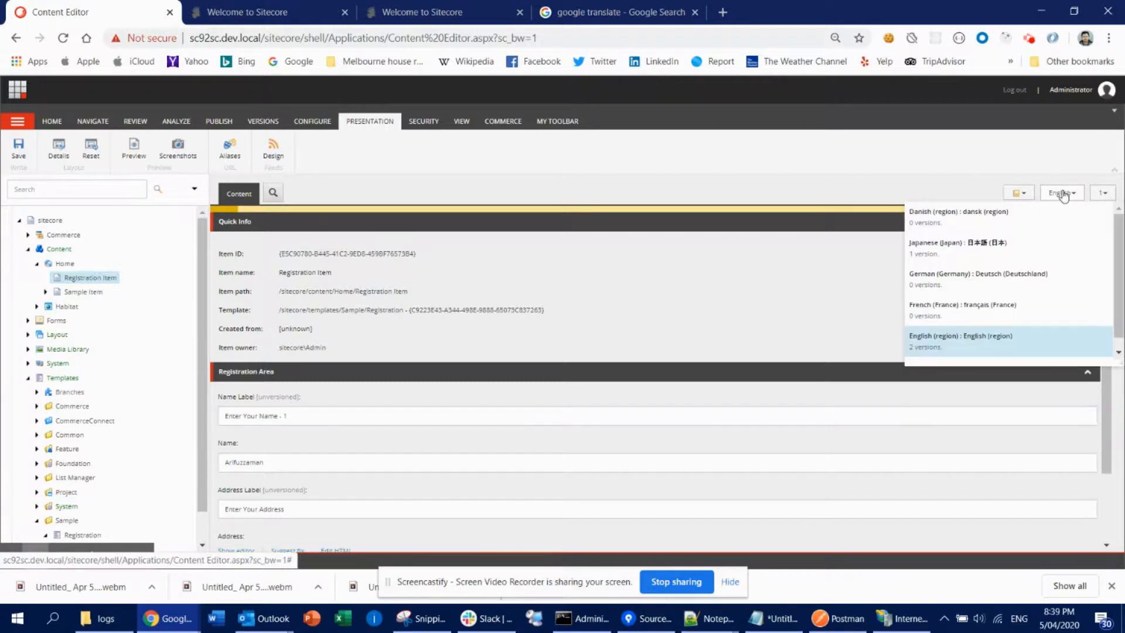
pyautogui.click(941, 249)
pyautogui.click(484, 445)
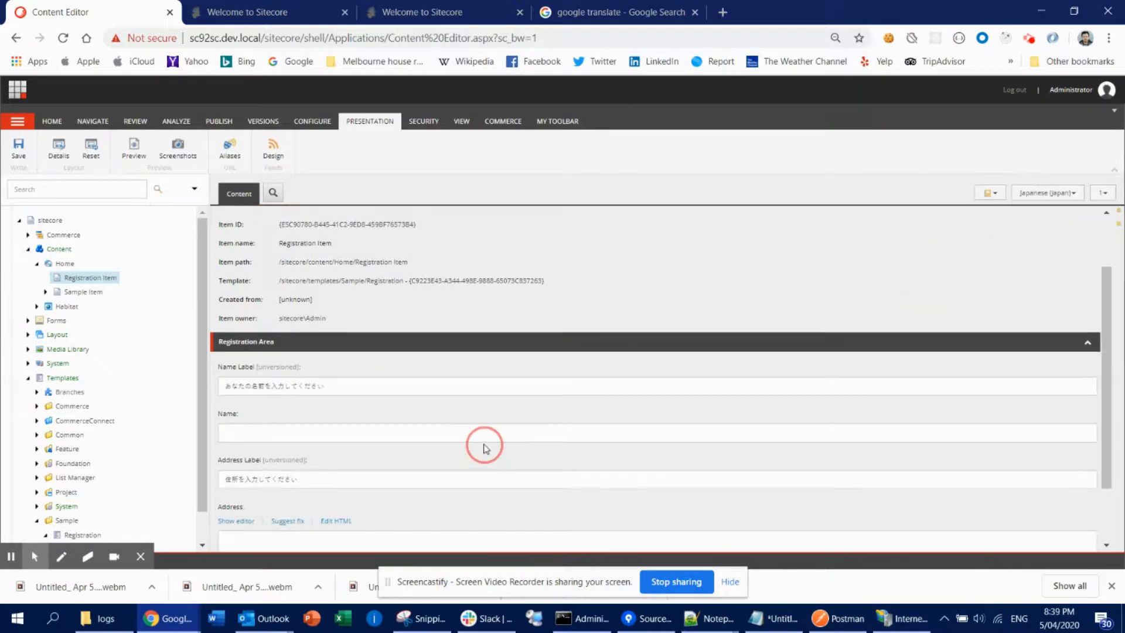
pyautogui.click(381, 379)
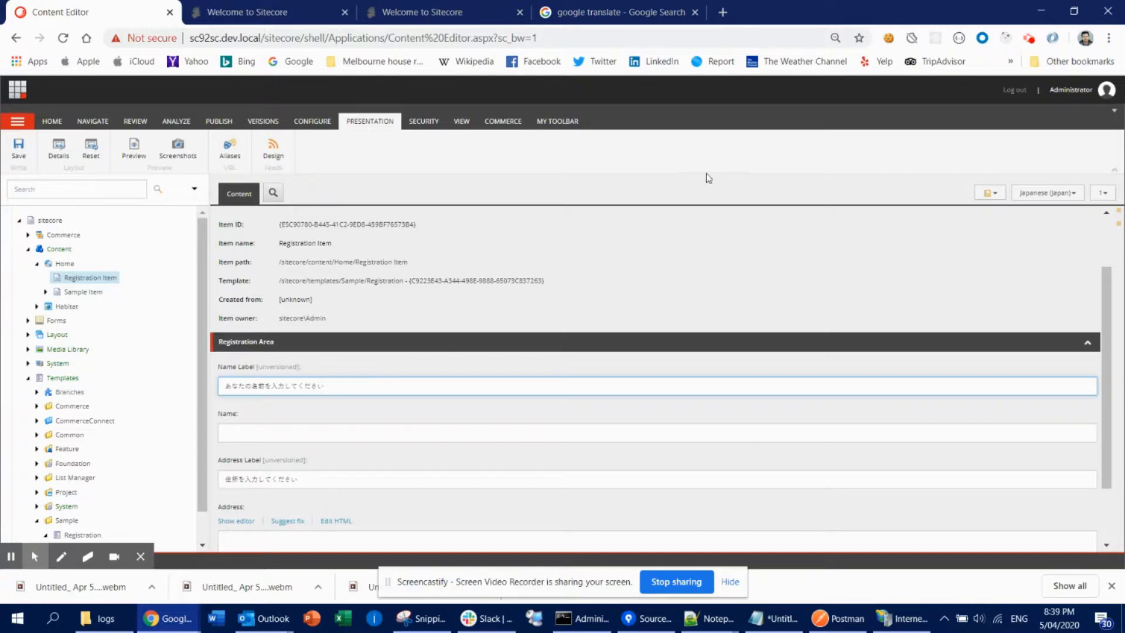
pyautogui.click(1062, 193)
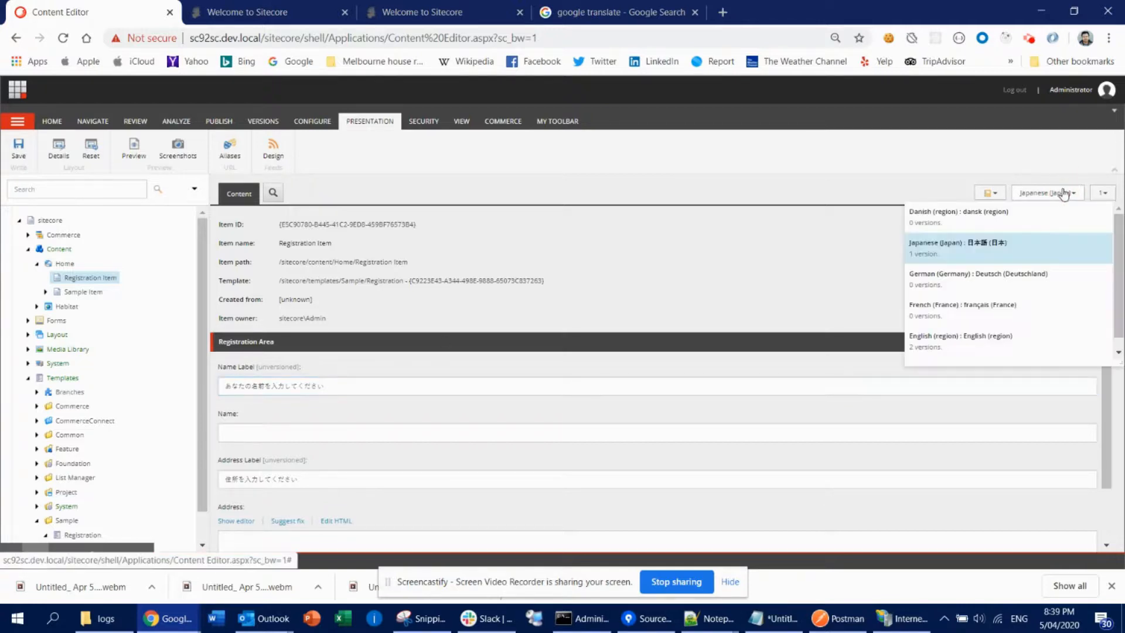